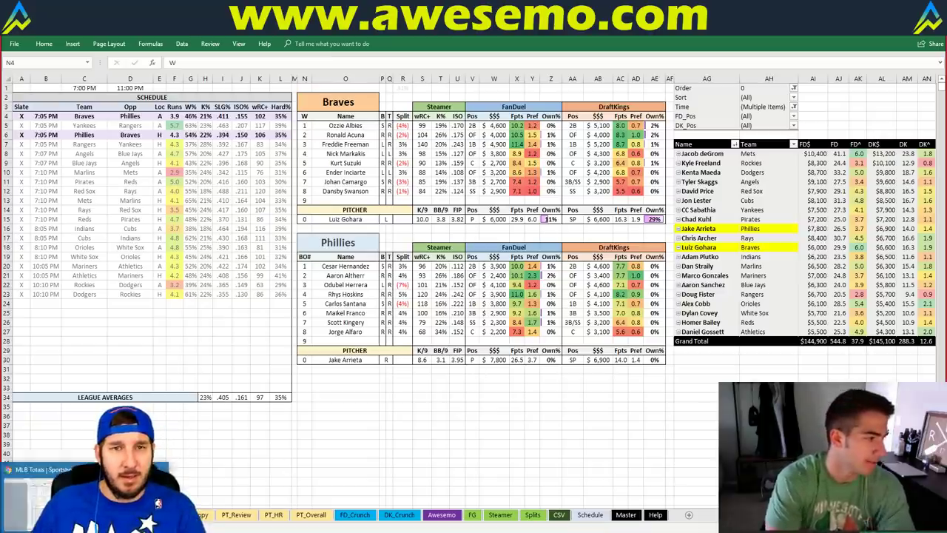
- Switch to the Chrome browser and open fangraphs.com in a new tab
{"action": "key", "text": "alt+Tab"}
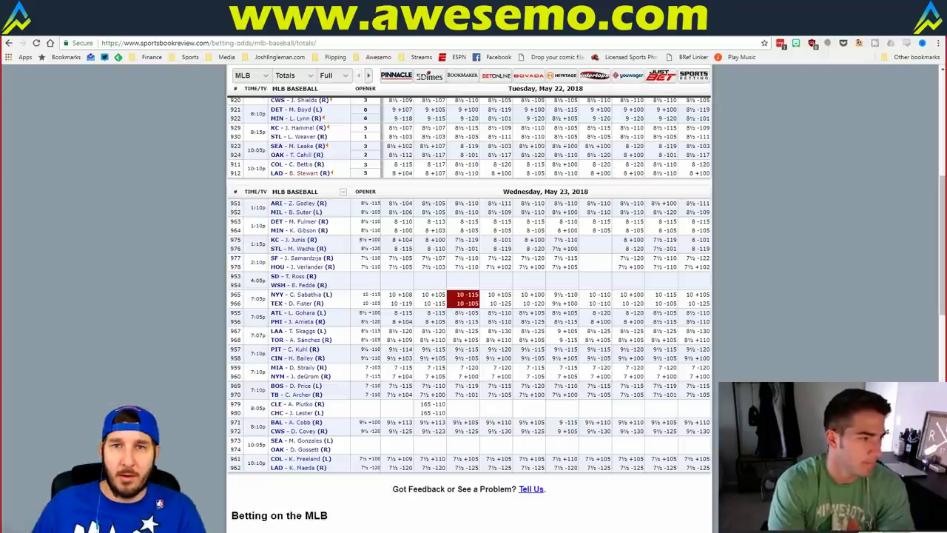
{"action": "key", "text": "ctrl+t"}
{"action": "type", "text": "fangraphs.com"}
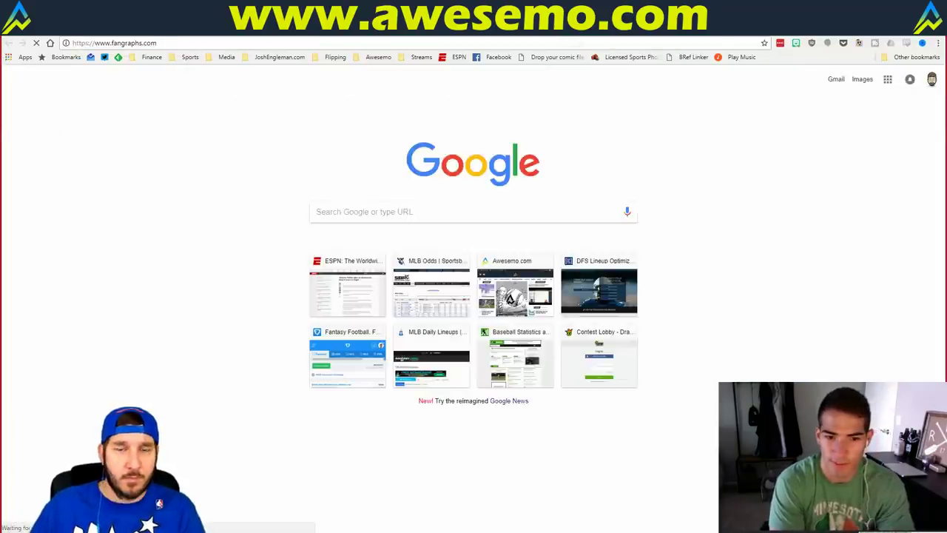
{"action": "key", "text": "Return"}
- Open the 5/22/2018 Indians at Cubs game from the FanGraphs scores and review its win graph and pitcher and batter tables
{"action": "mouse_move", "coordinate": [483, 121]}
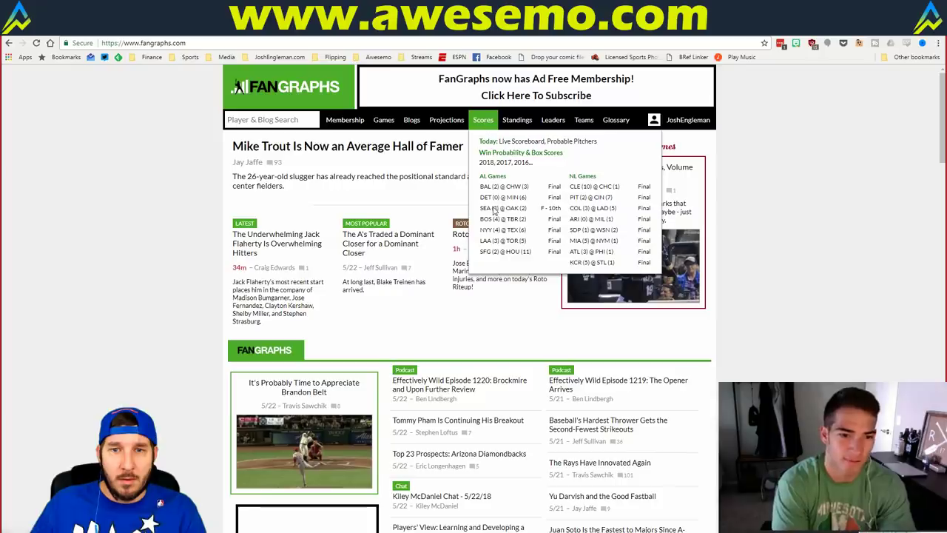
{"action": "left_click", "coordinate": [582, 190]}
{"action": "scroll", "coordinate": [784, 165], "scroll_direction": "down", "scroll_amount": 5}
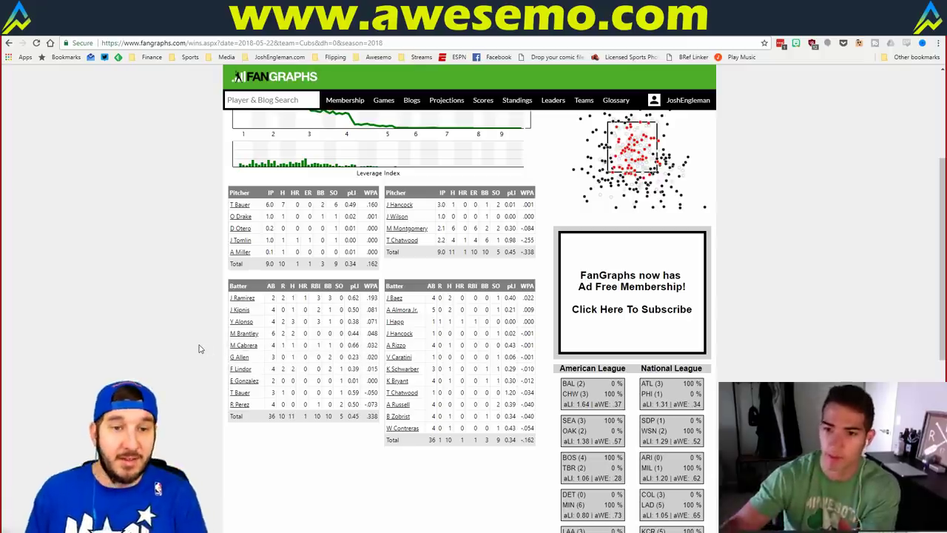
{"action": "scroll", "coordinate": [199, 349], "scroll_direction": "up", "scroll_amount": 2}
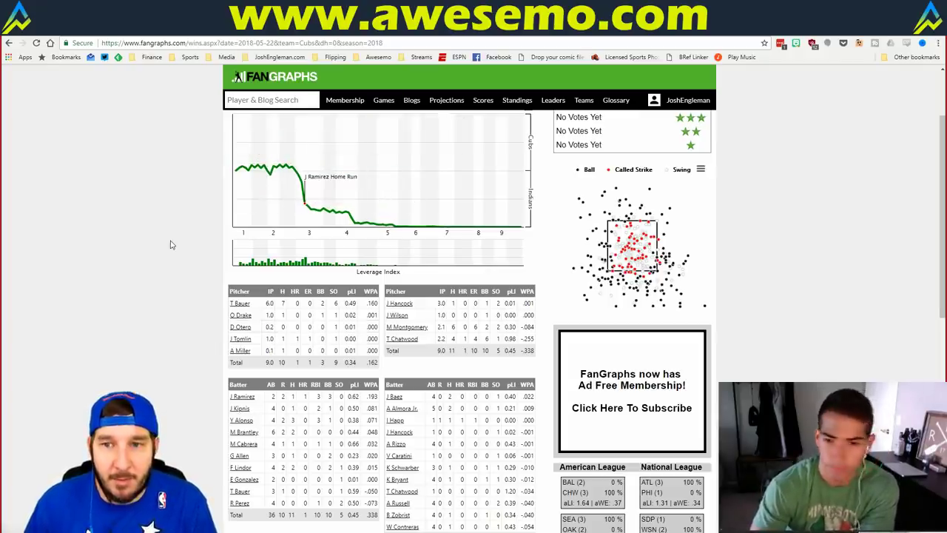
{"action": "scroll", "coordinate": [171, 244], "scroll_direction": "down", "scroll_amount": 1}
{"action": "scroll", "coordinate": [170, 244], "scroll_direction": "up", "scroll_amount": 1}
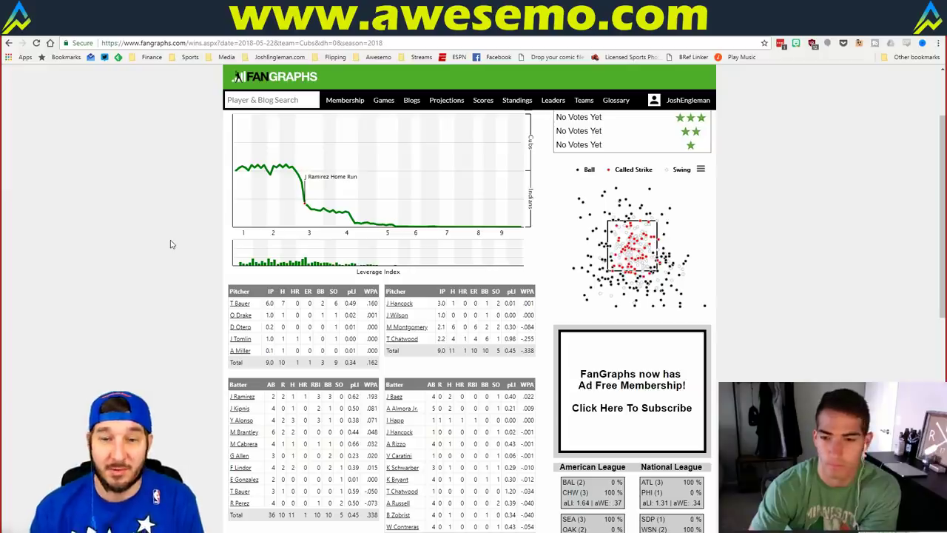
{"action": "scroll", "coordinate": [170, 244], "scroll_direction": "up", "scroll_amount": 1}
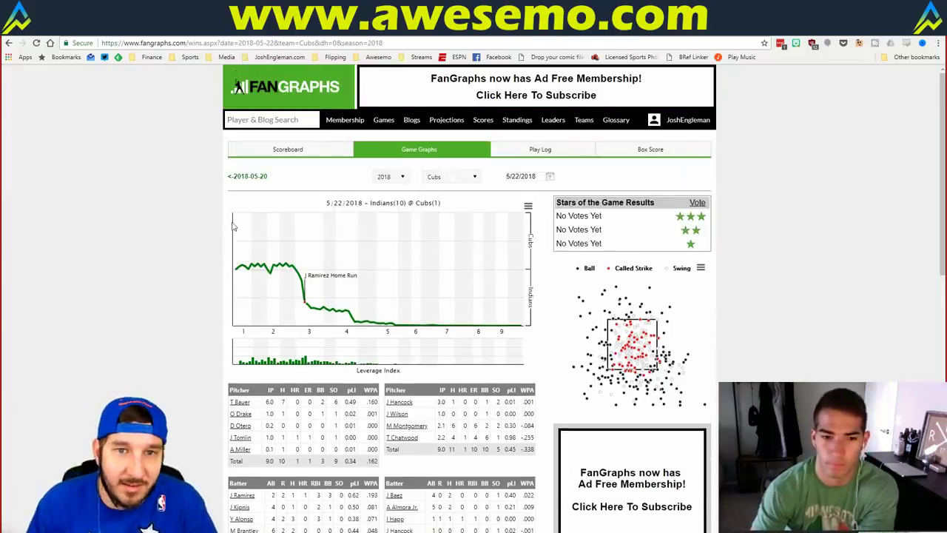
- Open the 5/22/2018 Giants at Astros game from the FanGraphs scores and review its pitcher and batter tables
{"action": "mouse_move", "coordinate": [487, 124]}
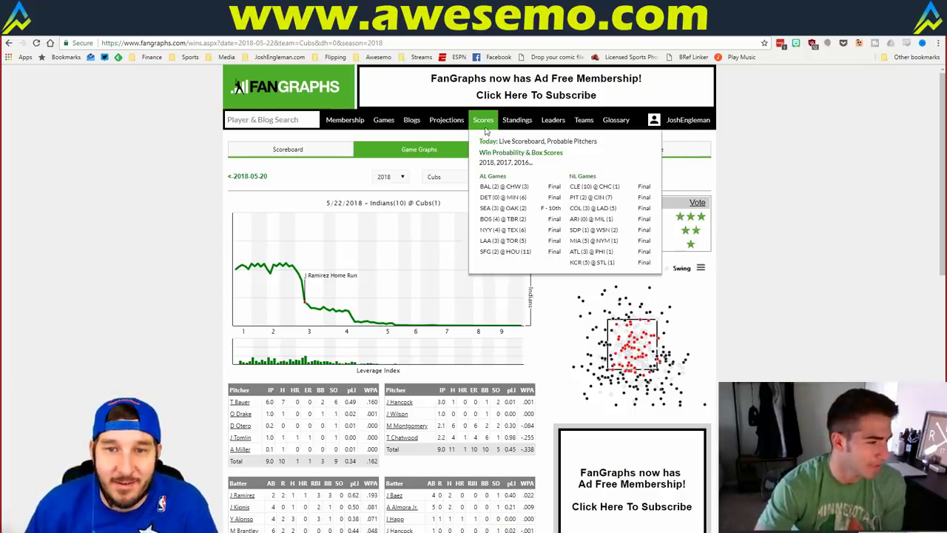
{"action": "left_click", "coordinate": [515, 252]}
{"action": "scroll", "coordinate": [895, 204], "scroll_direction": "down", "scroll_amount": 2}
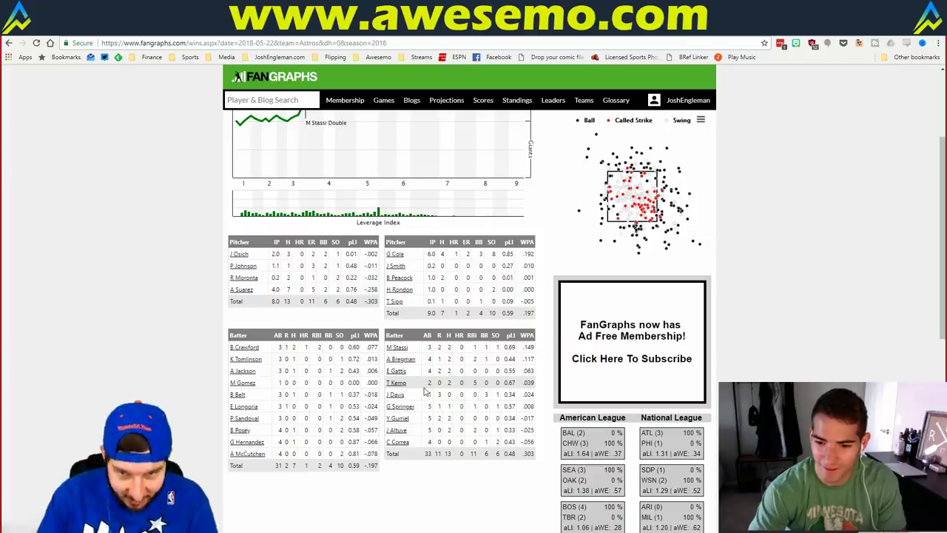
{"action": "scroll", "coordinate": [426, 392], "scroll_direction": "up", "scroll_amount": 1}
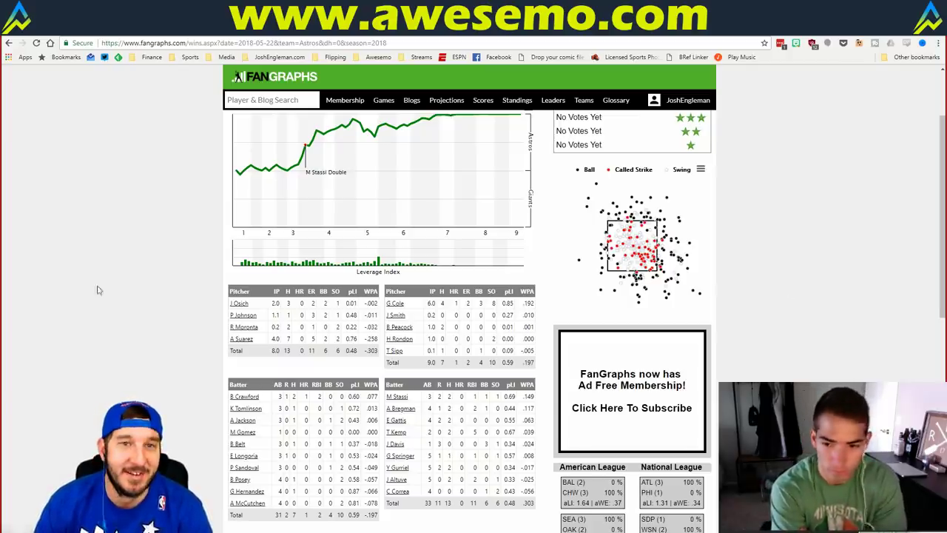
{"action": "scroll", "coordinate": [100, 291], "scroll_direction": "up", "scroll_amount": 3}
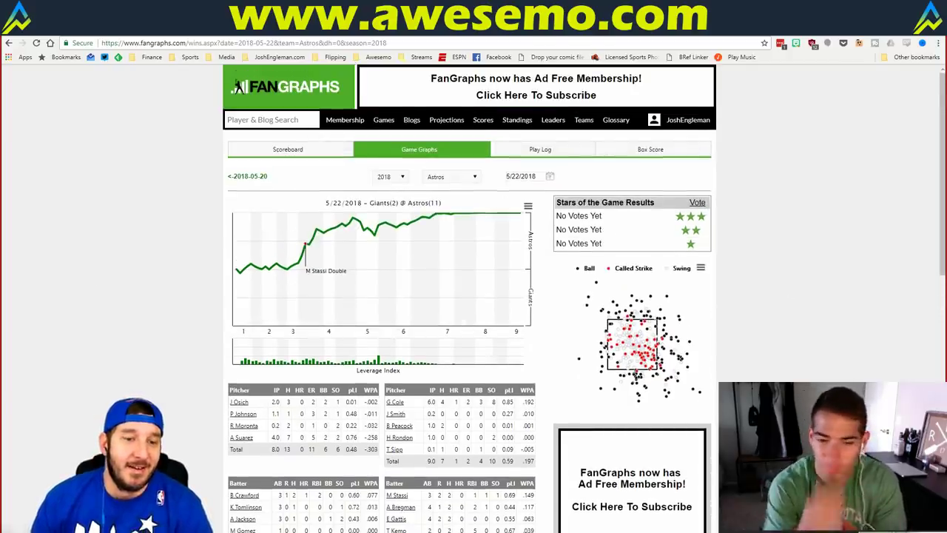
- Switch back to the Excel workbook and set the batting order header of the Braves lineup to "BO#"
{"action": "key", "text": "alt+Tab"}
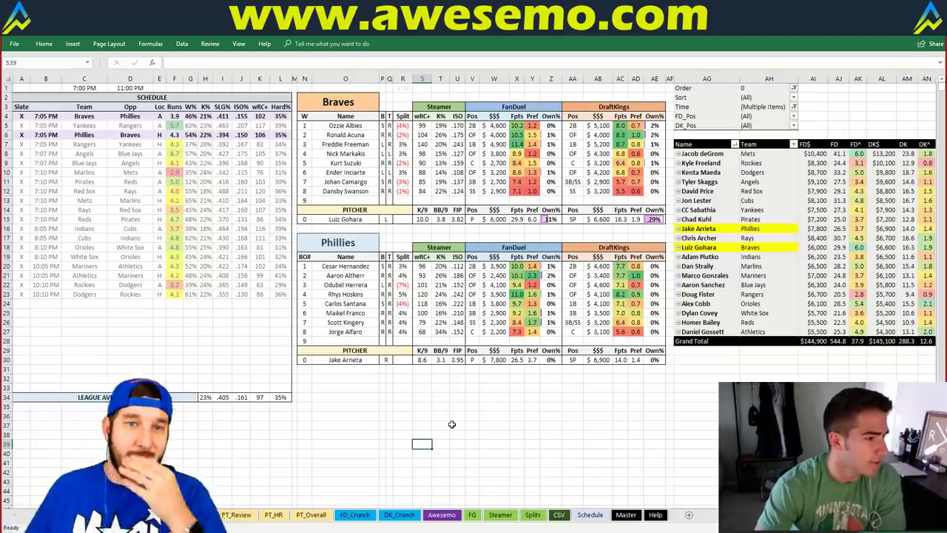
{"action": "left_click", "coordinate": [399, 379]}
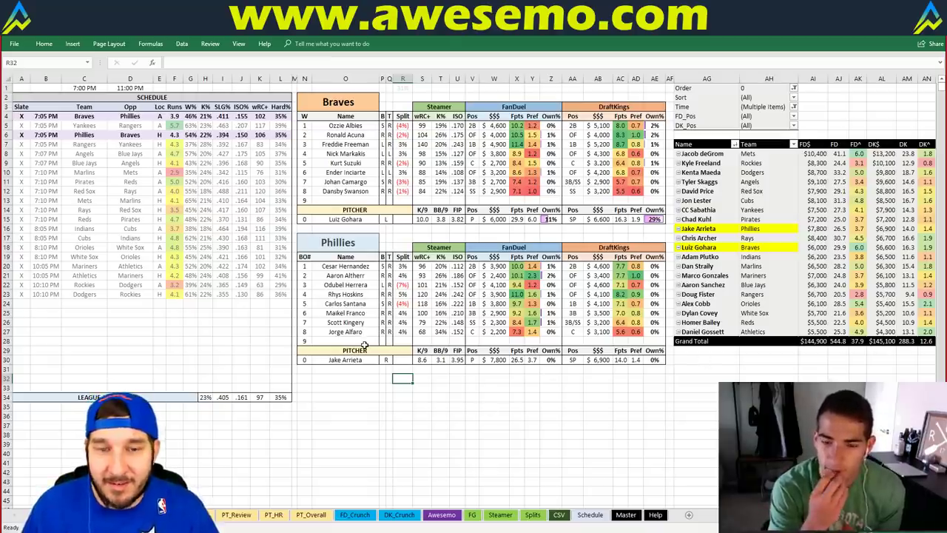
{"action": "left_click", "coordinate": [325, 104]}
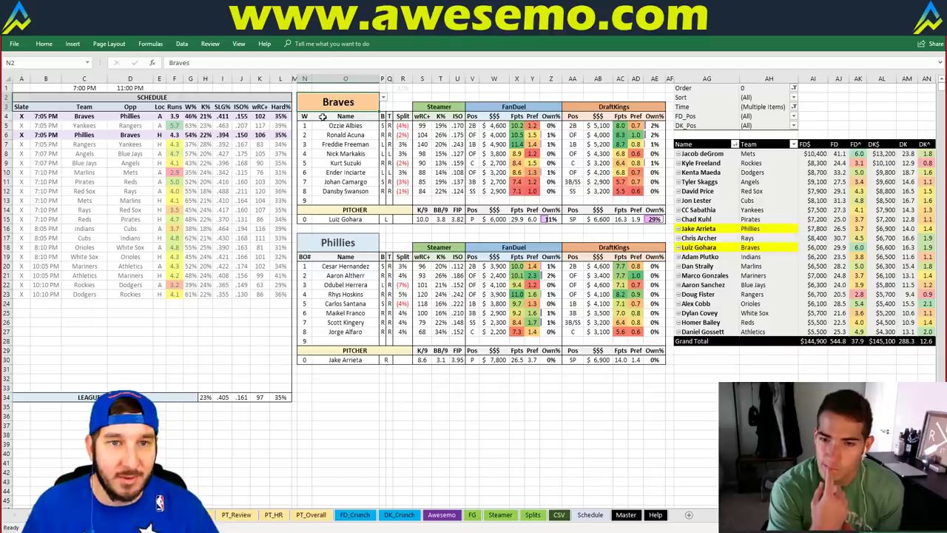
{"action": "left_click", "coordinate": [305, 117]}
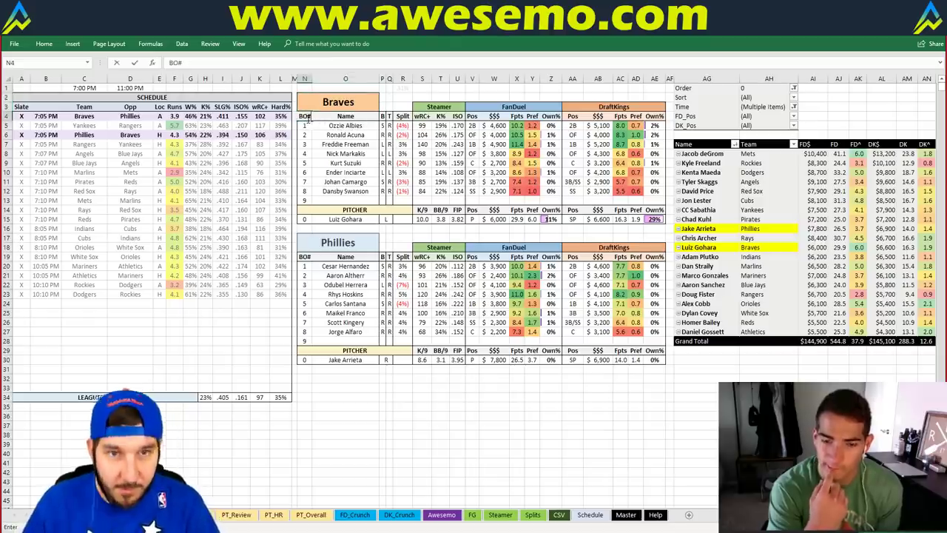
{"action": "left_click", "coordinate": [304, 126]}
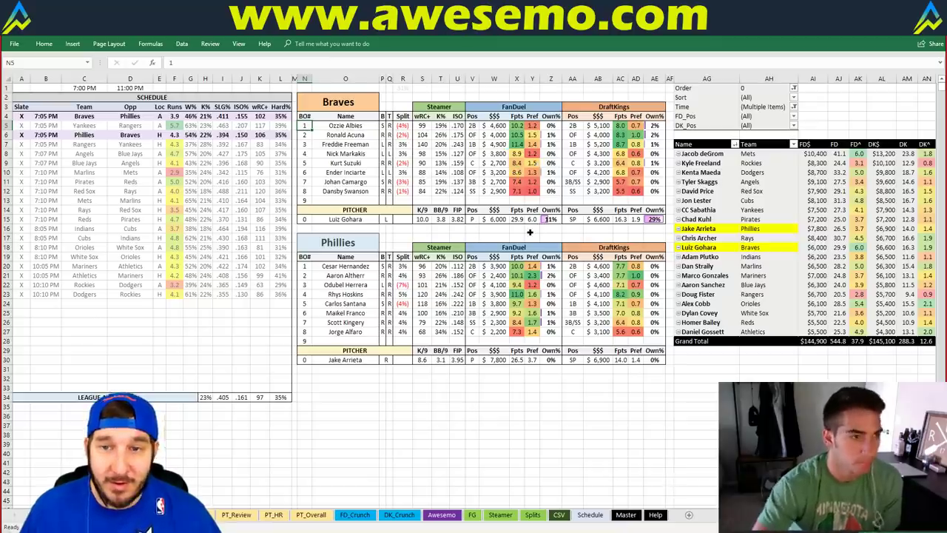
- Examine the Braves pitcher's FanDuel and DraftKings salary, projection and ownership figures
{"action": "left_click", "coordinate": [530, 231]}
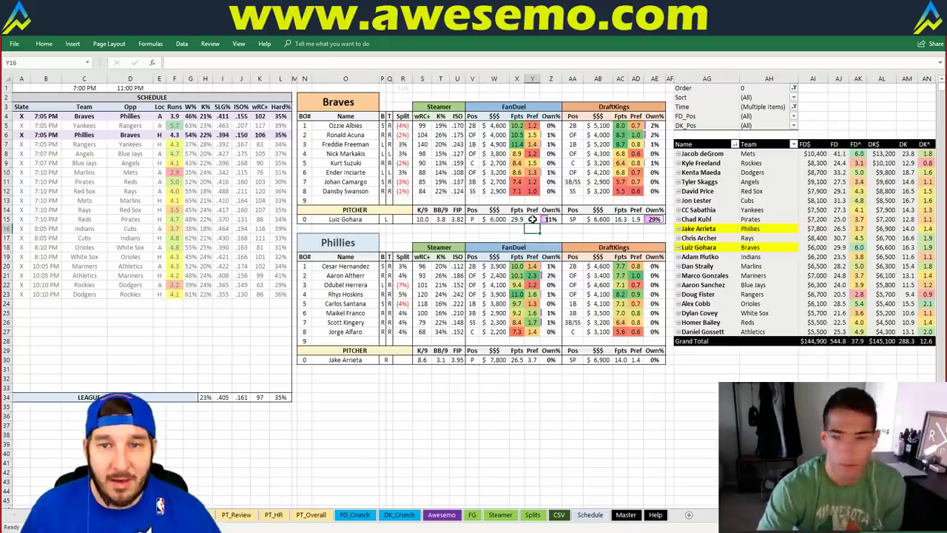
{"action": "left_click", "coordinate": [563, 230]}
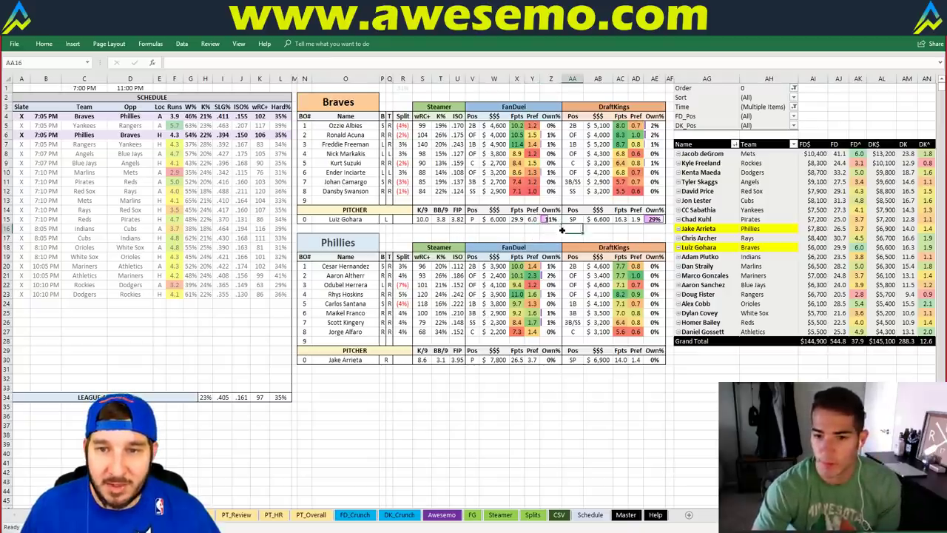
{"action": "left_click", "coordinate": [597, 229]}
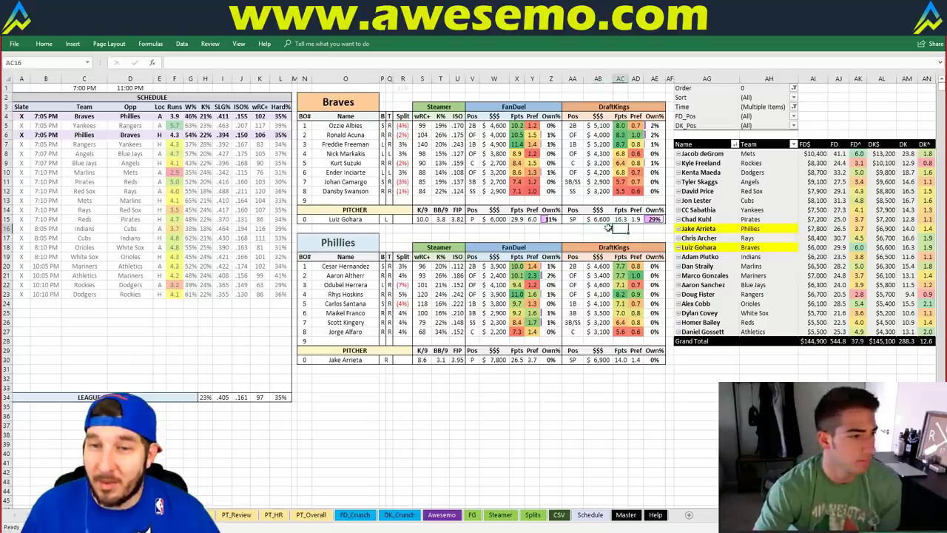
{"action": "left_click", "coordinate": [573, 228]}
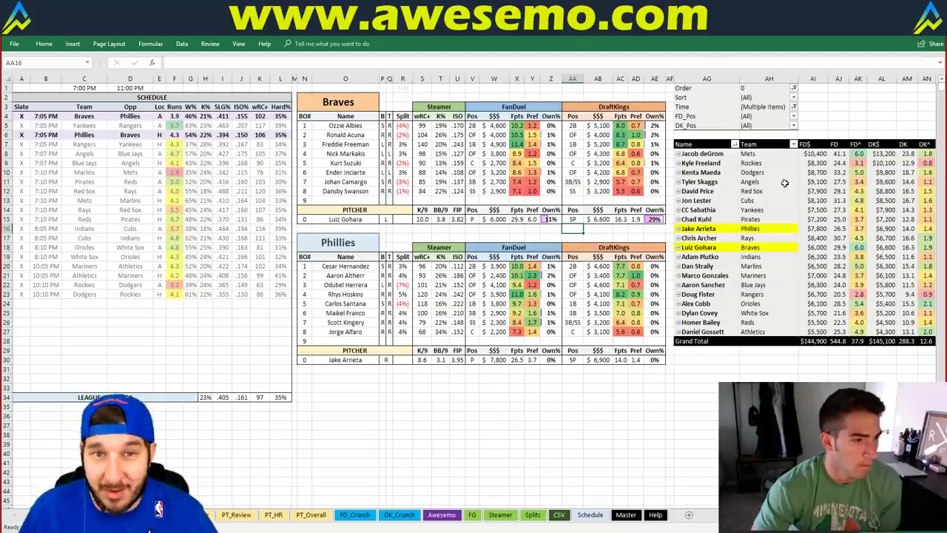
{"action": "left_click", "coordinate": [533, 237]}
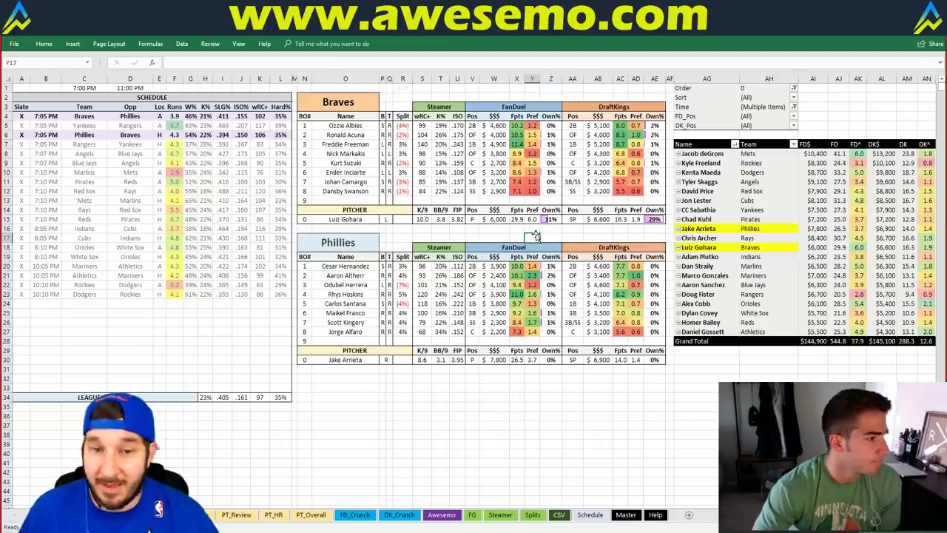
{"action": "left_click", "coordinate": [398, 238]}
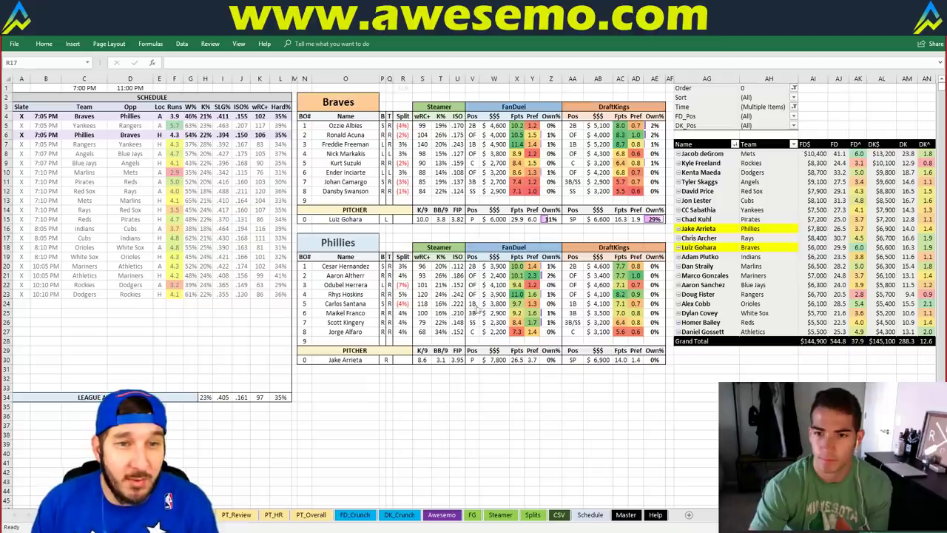
{"action": "left_click", "coordinate": [423, 377]}
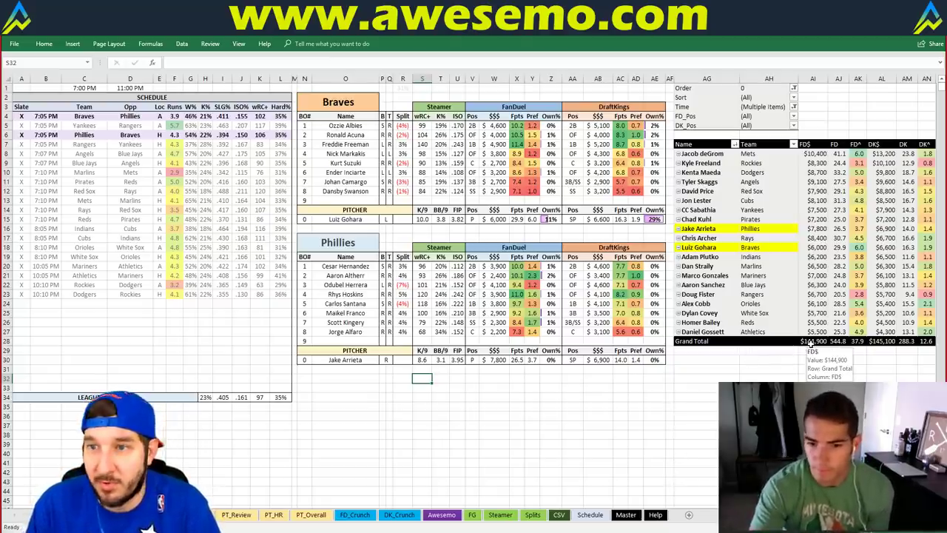
{"action": "key", "text": "Up"}
{"action": "key", "text": "Up"}
{"action": "key", "text": "Up"}
{"action": "key", "text": "Up"}
{"action": "key", "text": "Left"}
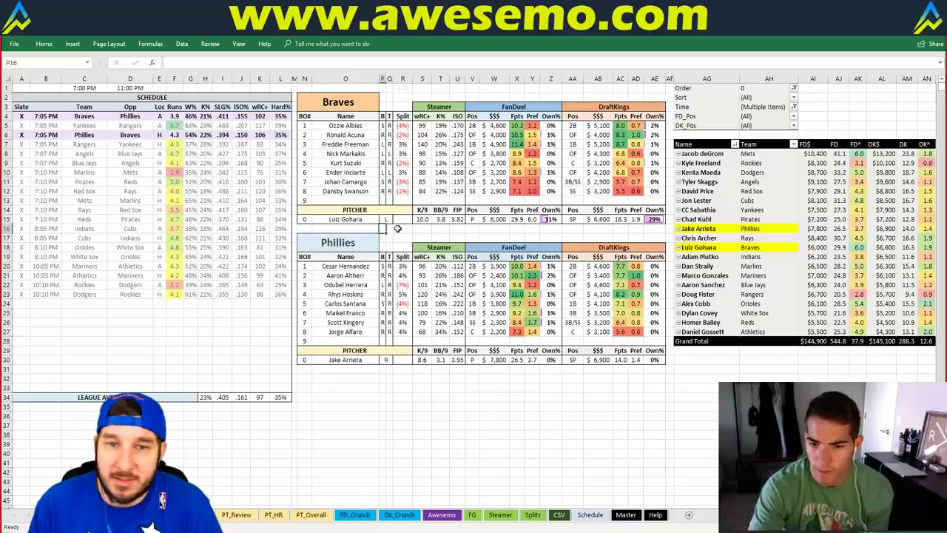
{"action": "left_click", "coordinate": [399, 229]}
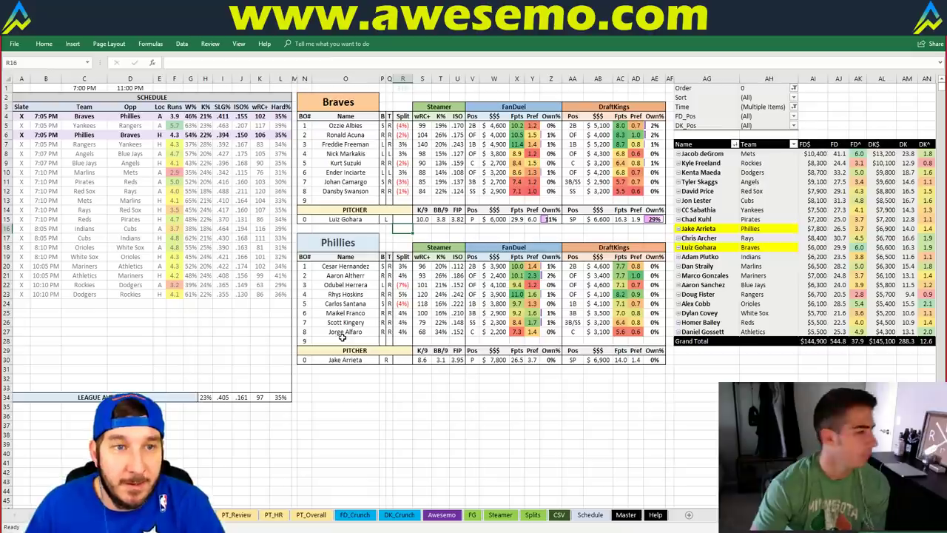
- Check the Phillies pitcher's projected ownership on FanDuel and DraftKings
{"action": "left_click", "coordinate": [444, 386]}
{"action": "left_click", "coordinate": [551, 360]}
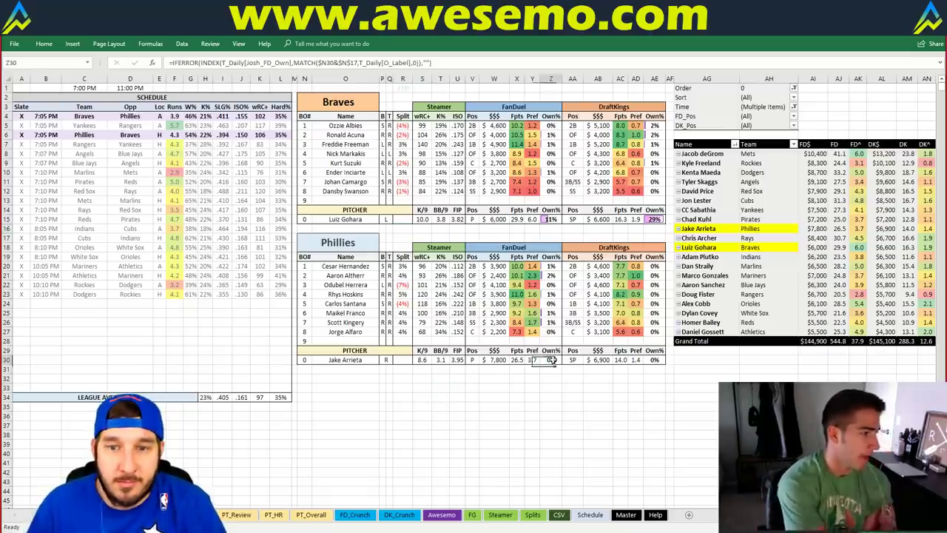
{"action": "left_click", "coordinate": [651, 360]}
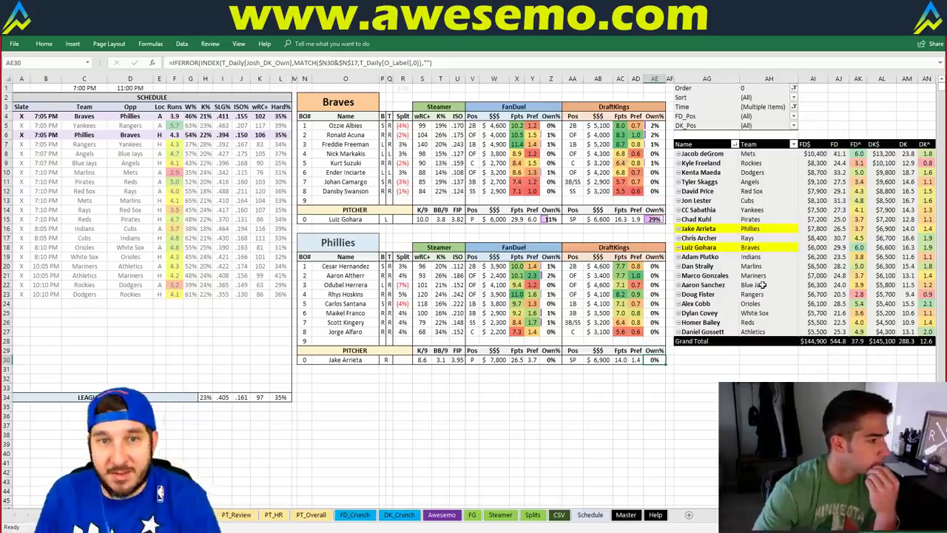
{"action": "left_click", "coordinate": [308, 88]}
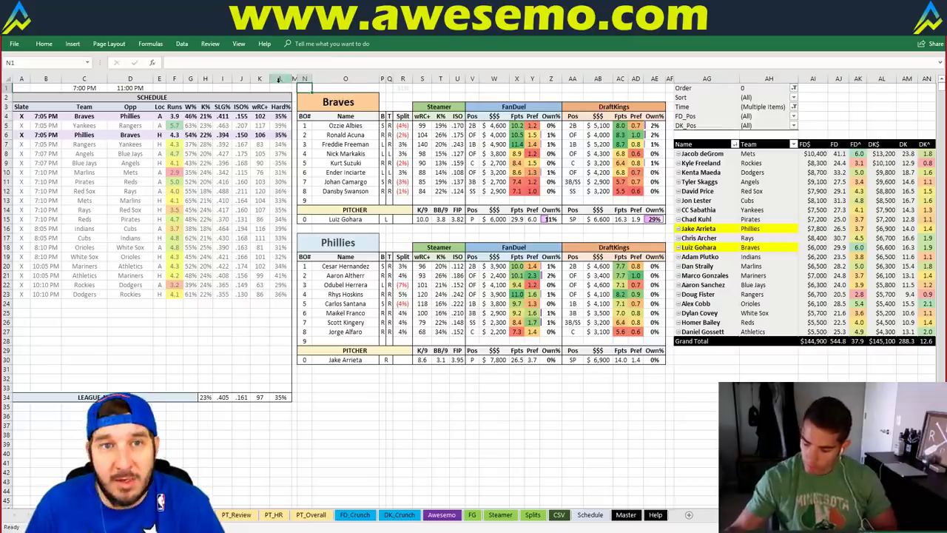
{"action": "left_click", "coordinate": [281, 87]}
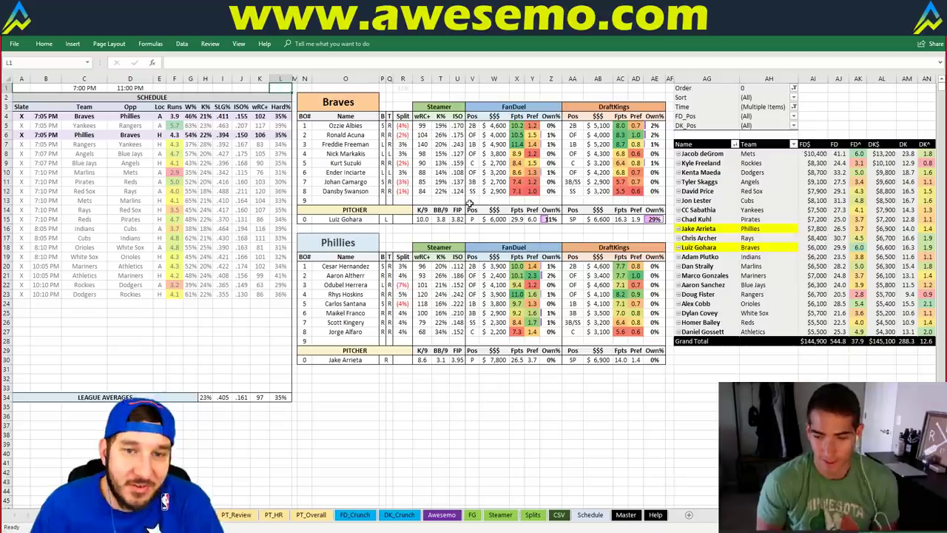
- Change the upper lineup's team from Braves to Yankees to load that matchup
{"action": "left_click", "coordinate": [340, 99]}
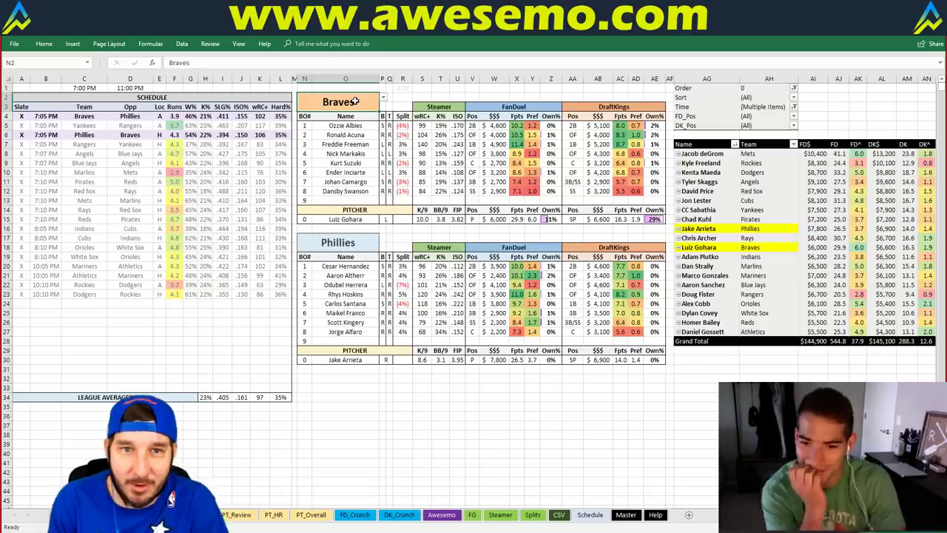
{"action": "type", "text": "Yankees"}
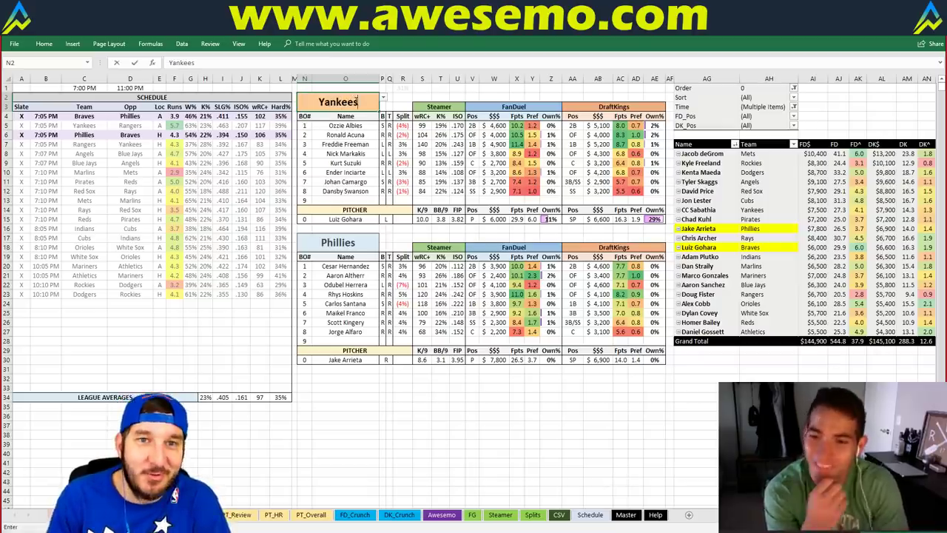
{"action": "key", "text": "Return"}
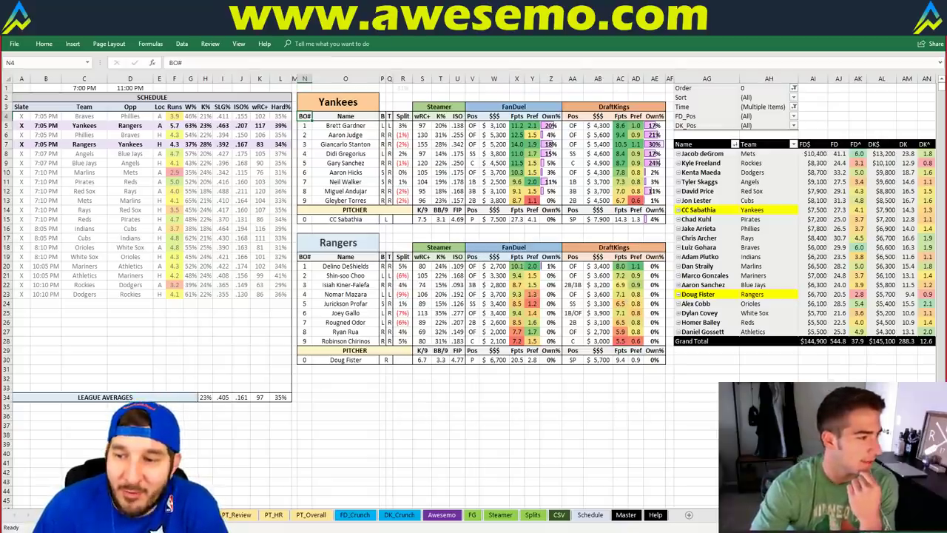
{"action": "scroll", "coordinate": [421, 325], "scroll_direction": "right", "scroll_amount": 1}
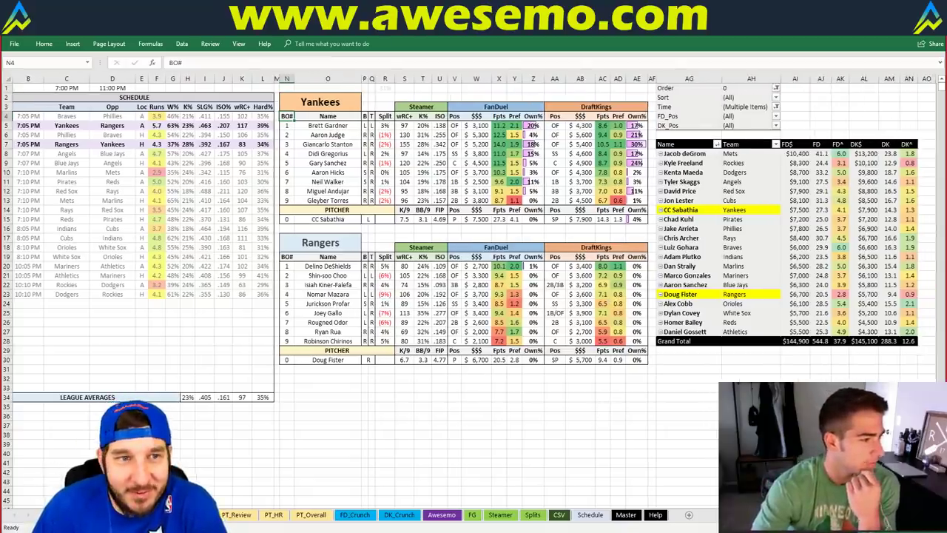
{"action": "left_click", "coordinate": [328, 379]}
{"action": "left_click", "coordinate": [286, 378]}
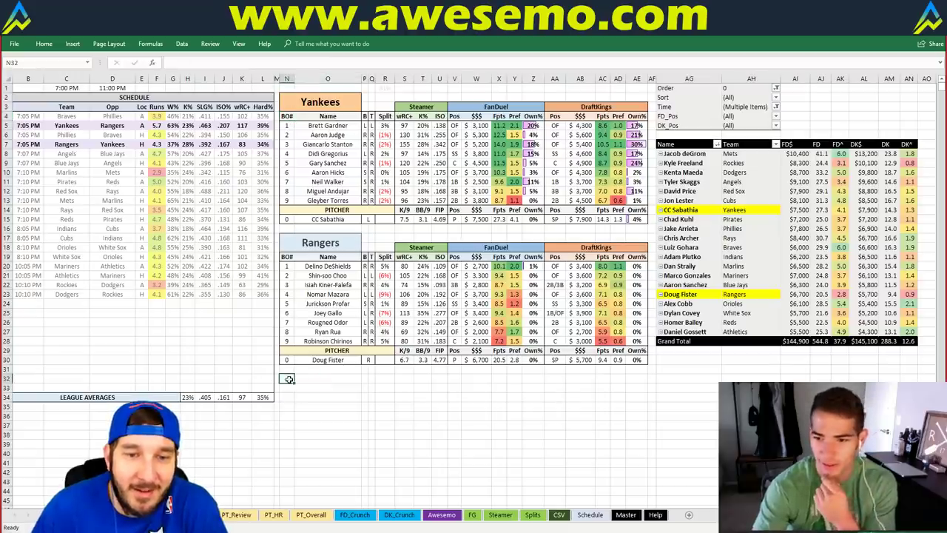
{"action": "left_click_drag", "start_coordinate": [287, 379], "coordinate": [289, 397]}
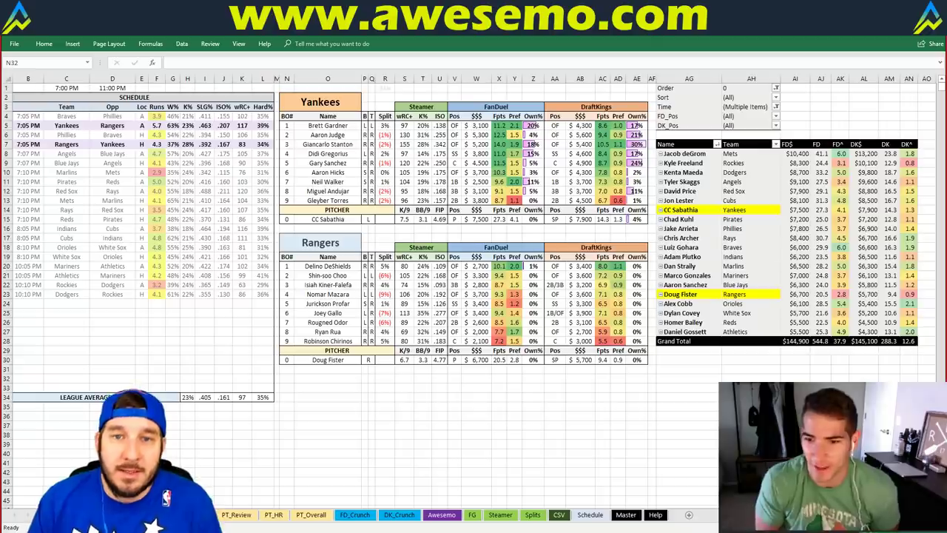
{"action": "key", "text": "shift+Down"}
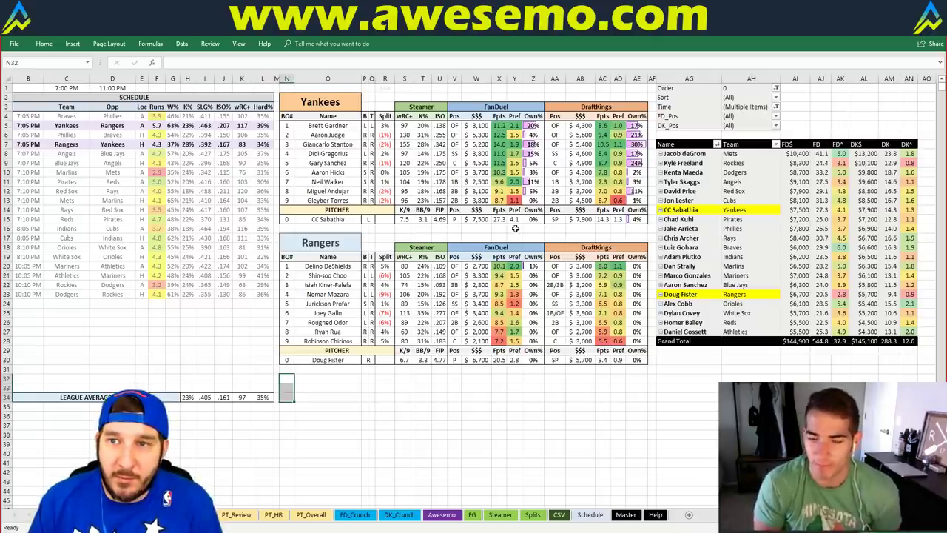
{"action": "left_click", "coordinate": [477, 229]}
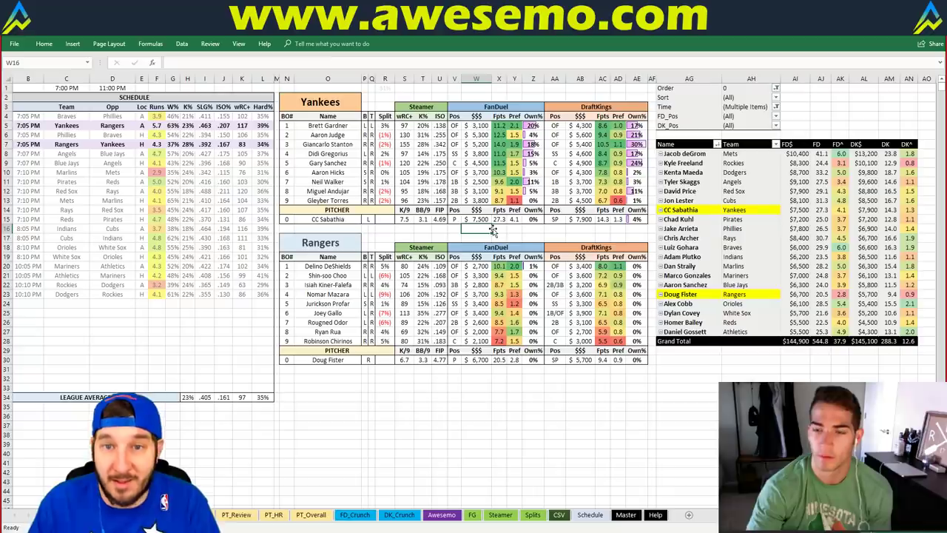
{"action": "left_click", "coordinate": [532, 229]}
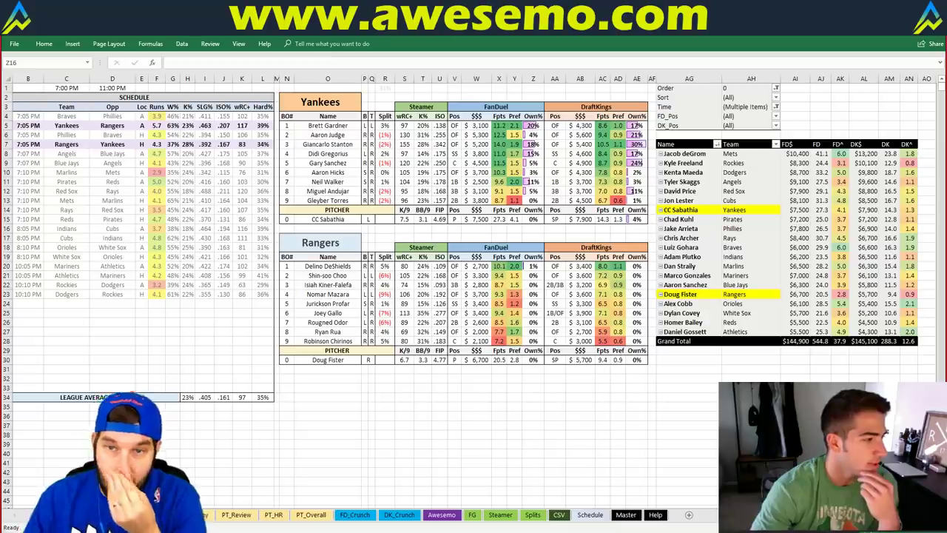
{"action": "left_click", "coordinate": [484, 234]}
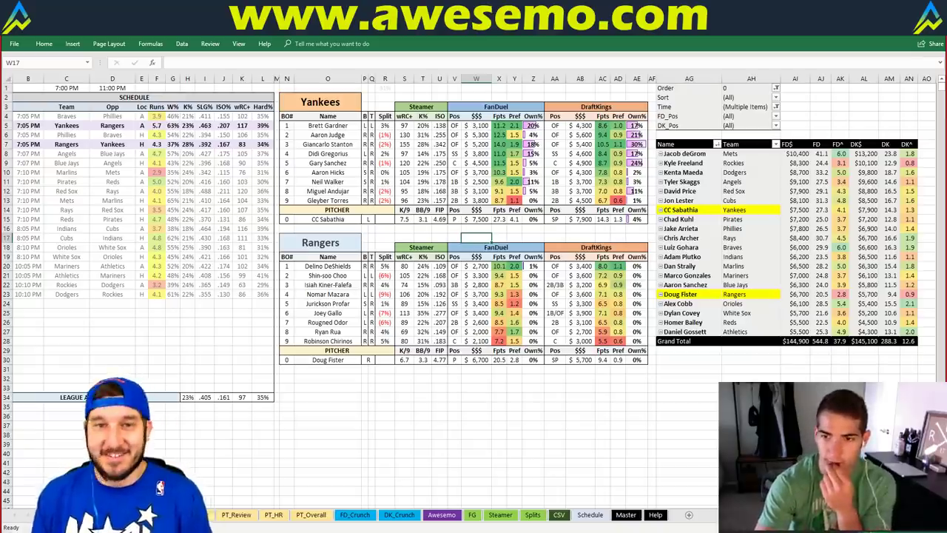
- Set the upper lineup's team to Angels to load the matchup with the Blue Jays
{"action": "left_click", "coordinate": [358, 105]}
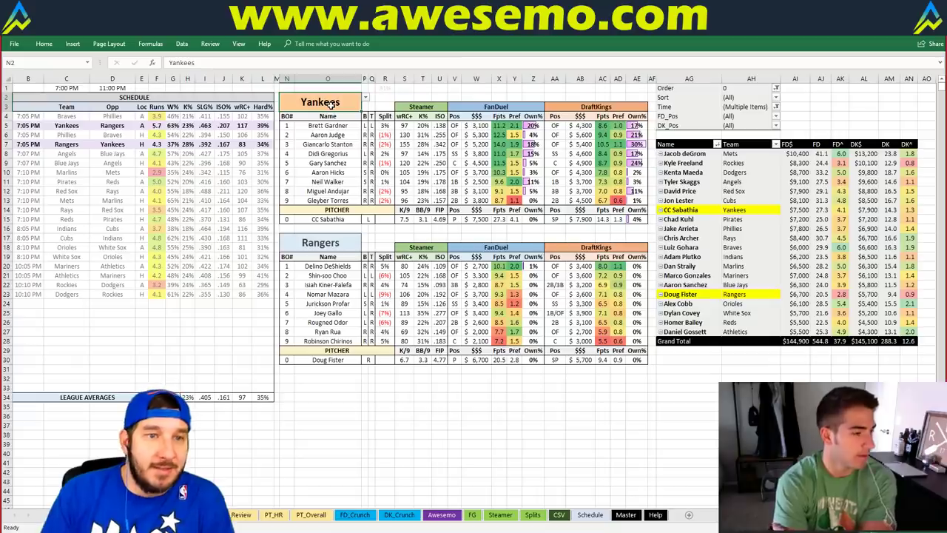
{"action": "type", "text": "Angels"}
{"action": "key", "text": "Return"}
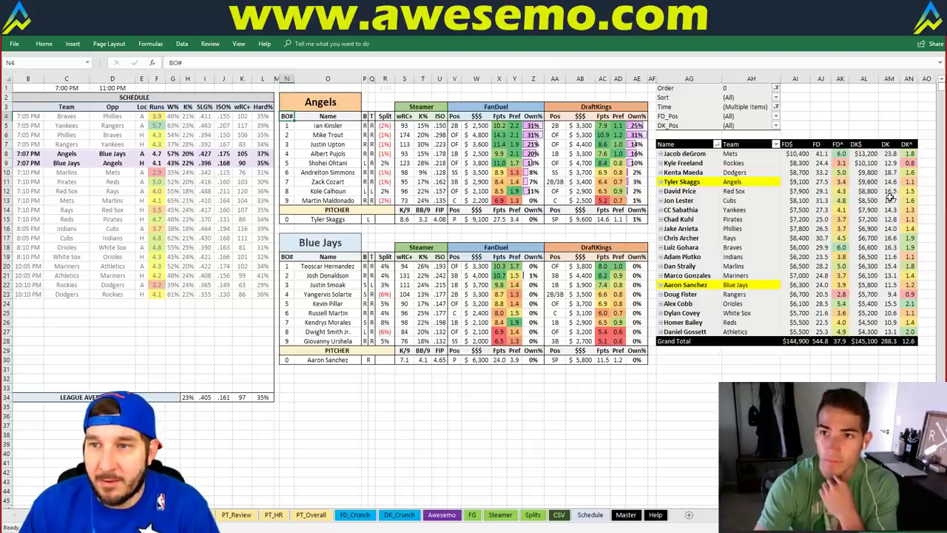
{"action": "left_click", "coordinate": [864, 117]}
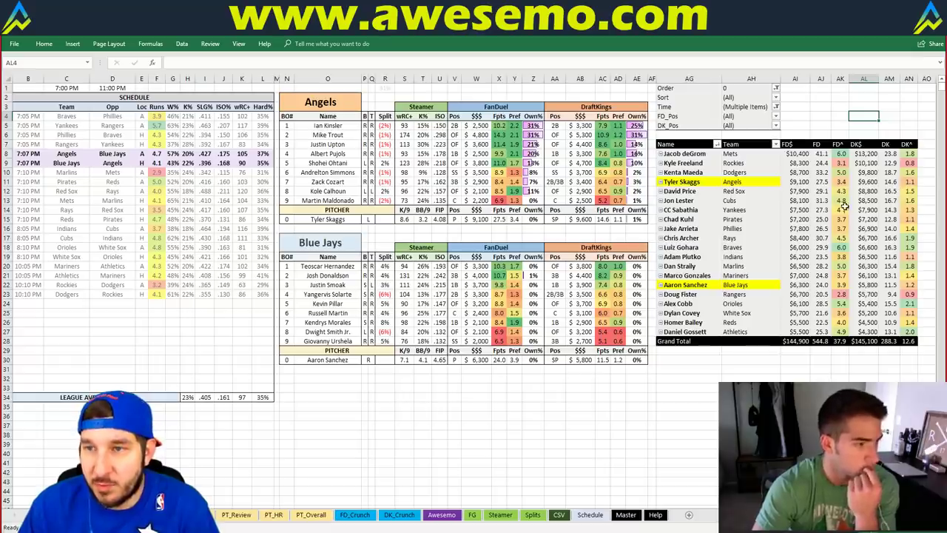
{"action": "left_click", "coordinate": [840, 116]}
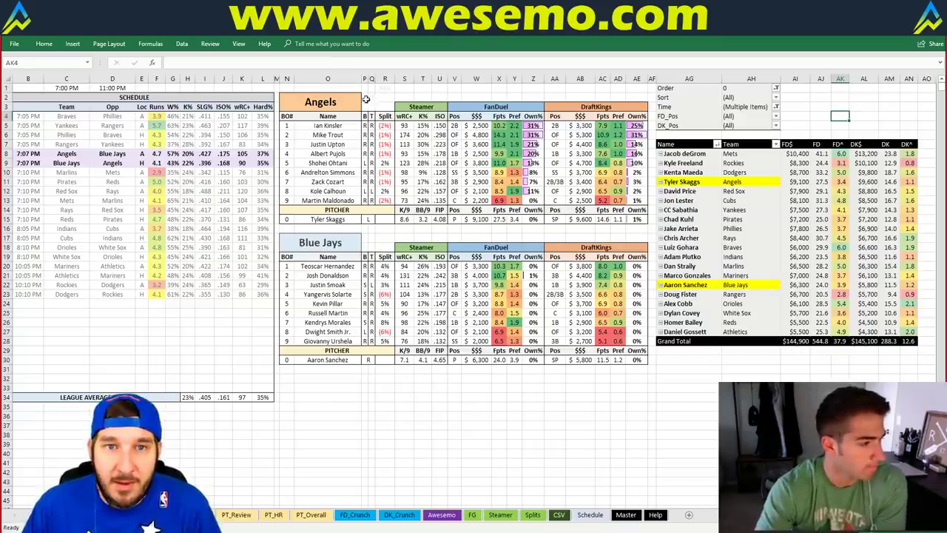
{"action": "left_click_drag", "start_coordinate": [363, 96], "coordinate": [383, 107]}
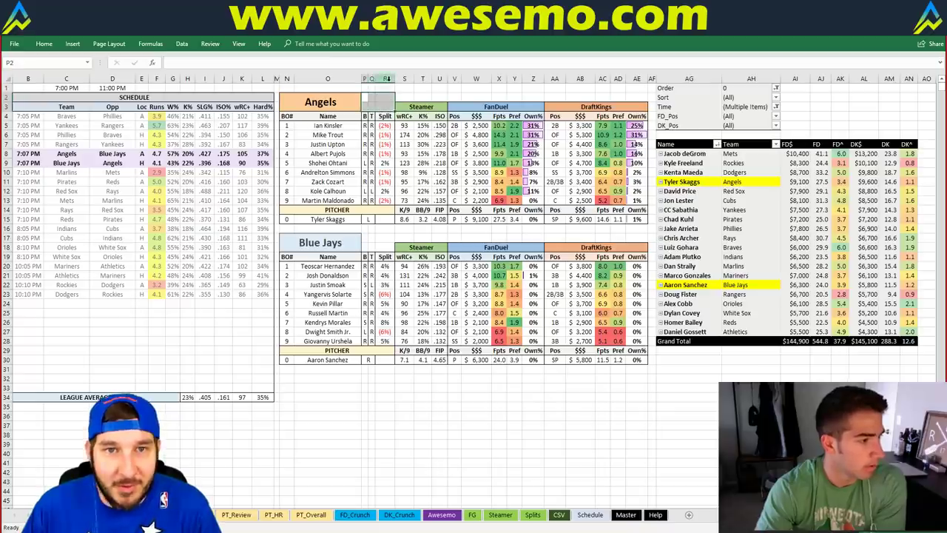
{"action": "left_click", "coordinate": [474, 377]}
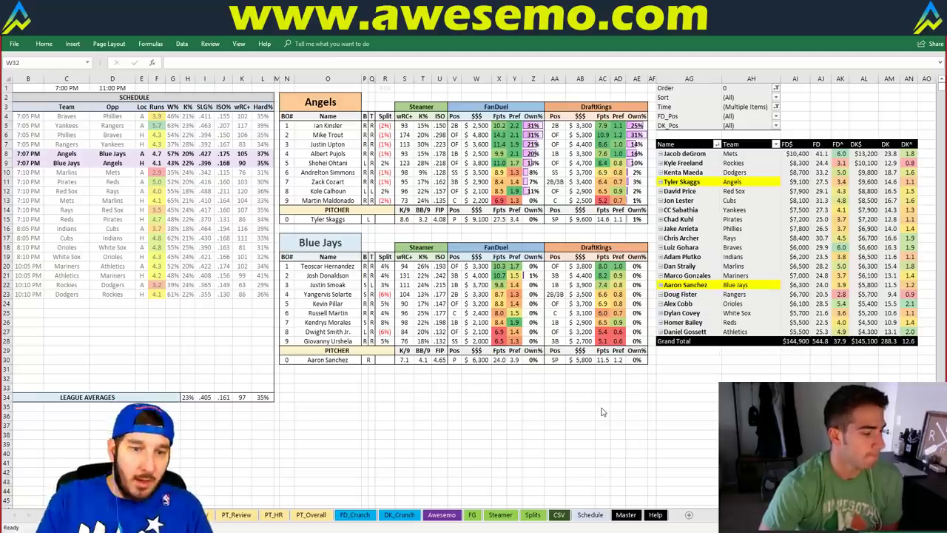
- Check the team ownership pivot tables on the PT_Review sheet and return to the Schedule sheet
{"action": "left_click", "coordinate": [236, 515]}
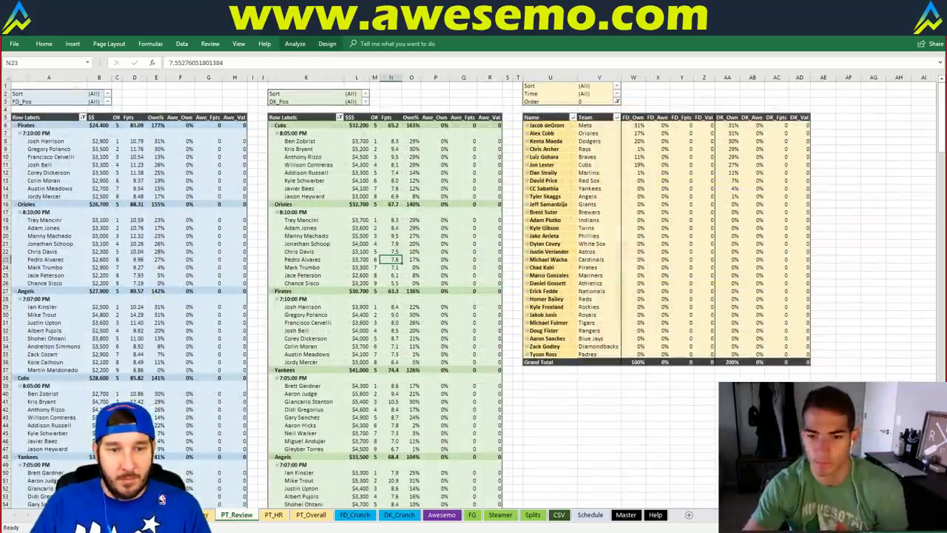
{"action": "key", "text": "ctrl+Page_Up"}
{"action": "left_click", "coordinate": [581, 435]}
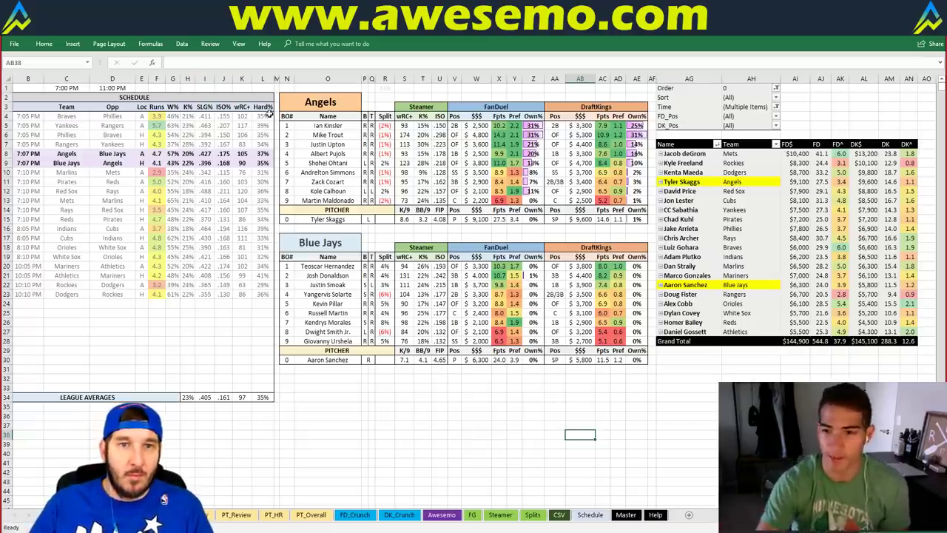
- Switch the upper lineup's team to Yankees to recheck the Rangers matchup, and undo that change
{"action": "left_click", "coordinate": [318, 102]}
{"action": "type", "text": "Yanke"}
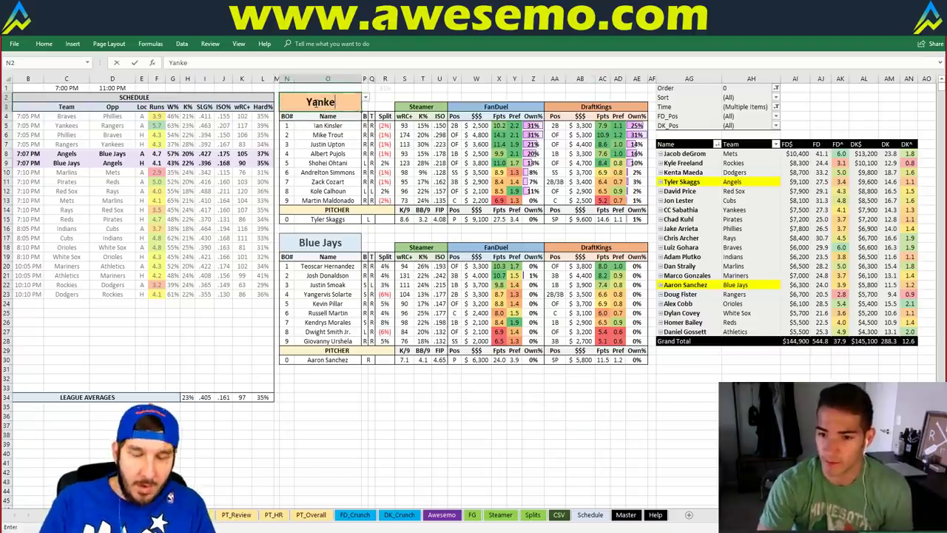
{"action": "type", "text": "es"}
{"action": "key", "text": "Return"}
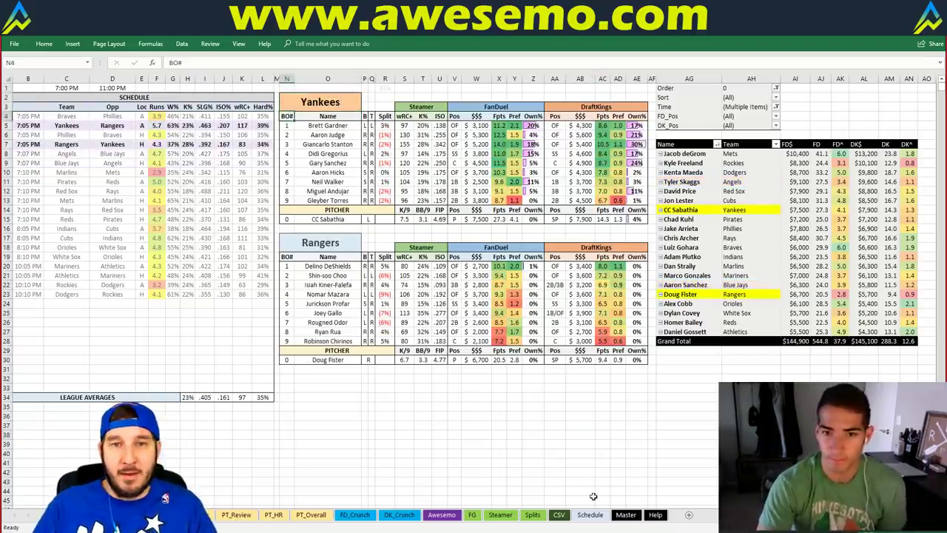
{"action": "key", "text": "ctrl+z"}
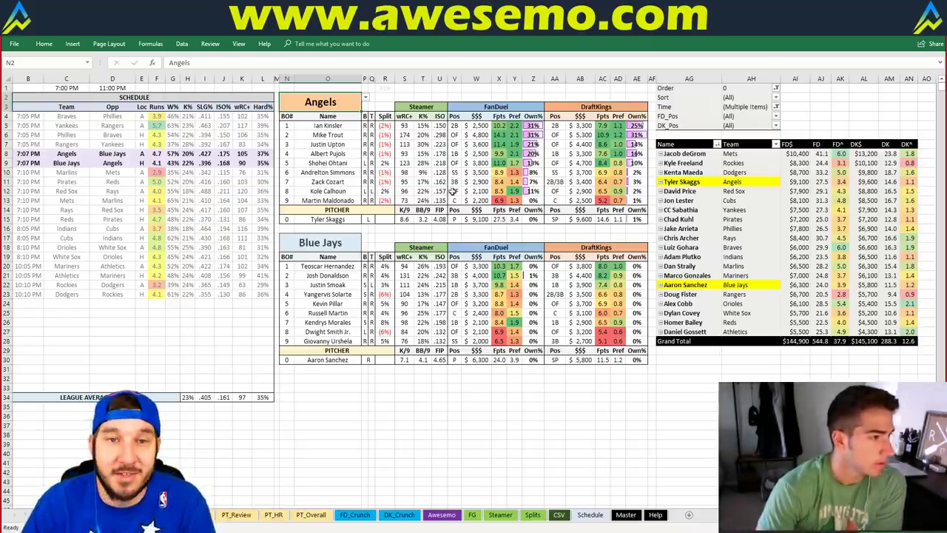
{"action": "left_click", "coordinate": [527, 97]}
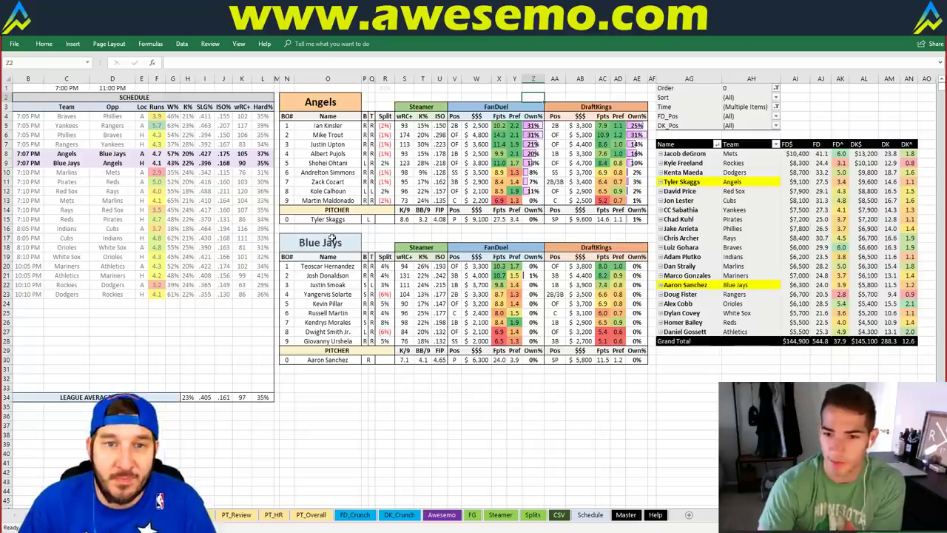
{"action": "left_click", "coordinate": [344, 103]}
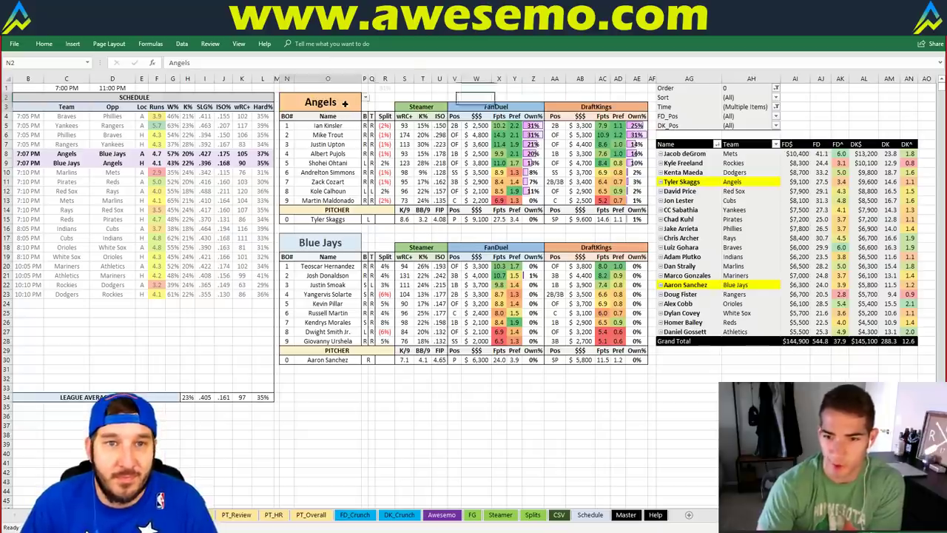
{"action": "left_click", "coordinate": [459, 94]}
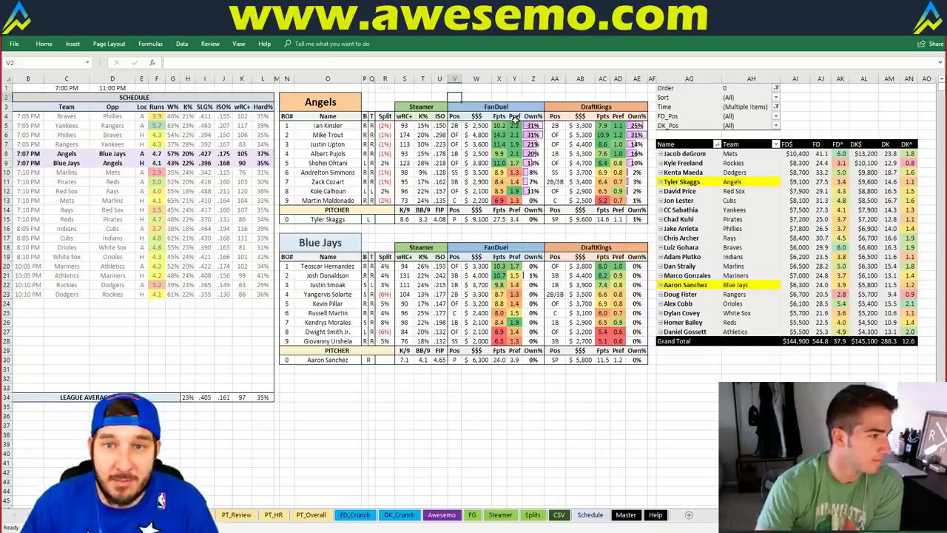
{"action": "left_click", "coordinate": [537, 87]}
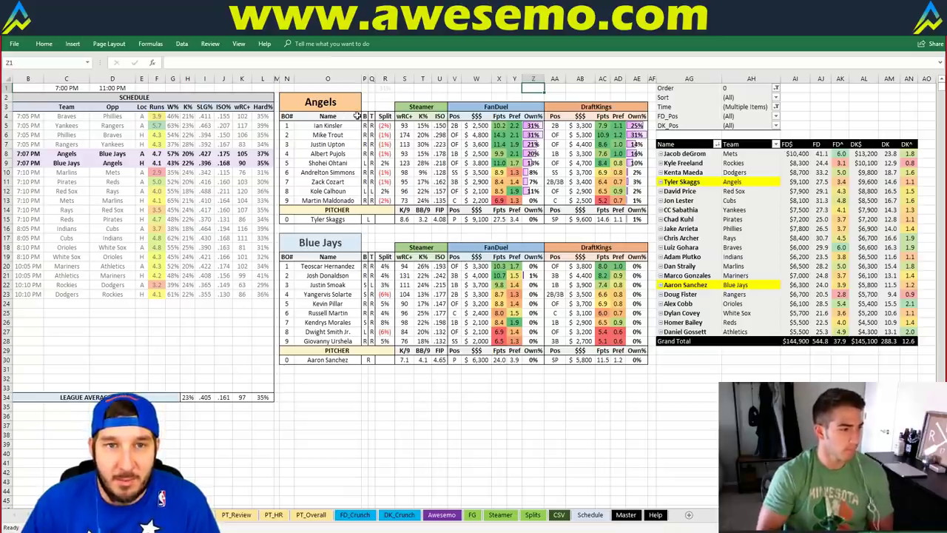
- Set the upper lineup's team to Marlins to load the matchup with the Mets
{"action": "left_click", "coordinate": [333, 107]}
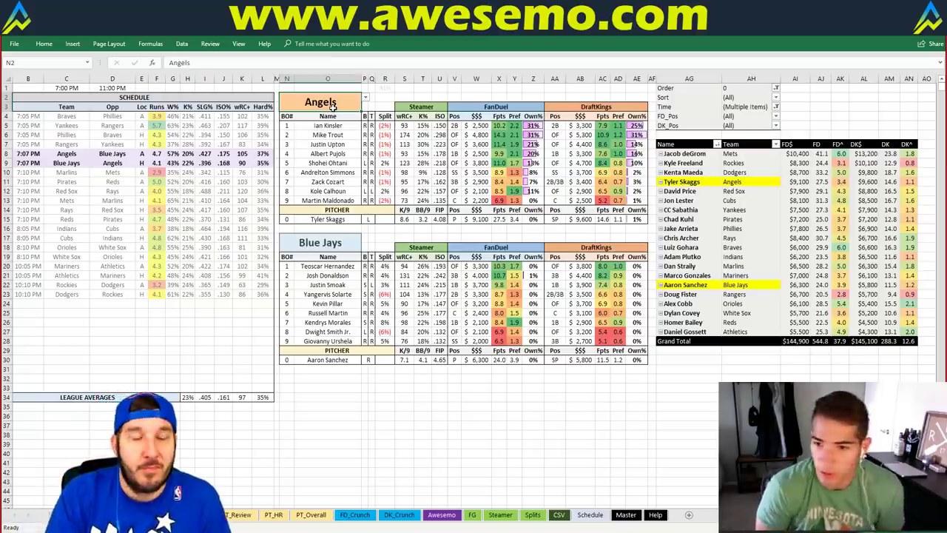
{"action": "type", "text": "Marlins"}
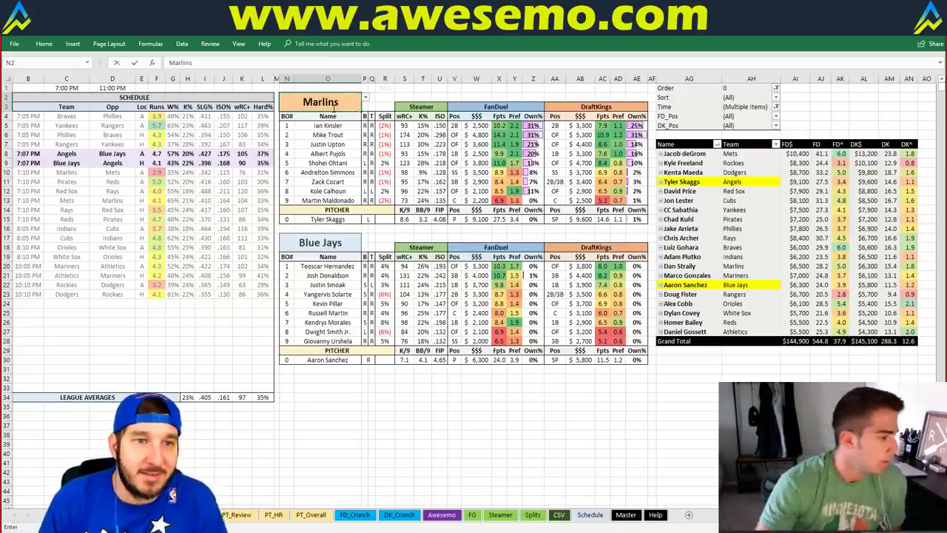
{"action": "key", "text": "Return"}
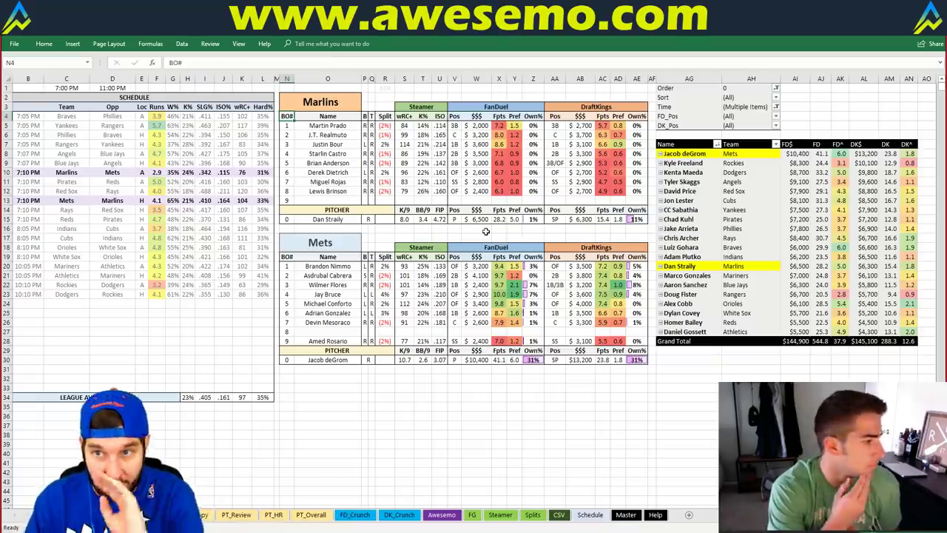
- Compare the Mets and Marlins pitchers with the rest of the slate by FanDuel and DraftKings salary and projection
{"action": "left_click", "coordinate": [819, 116]}
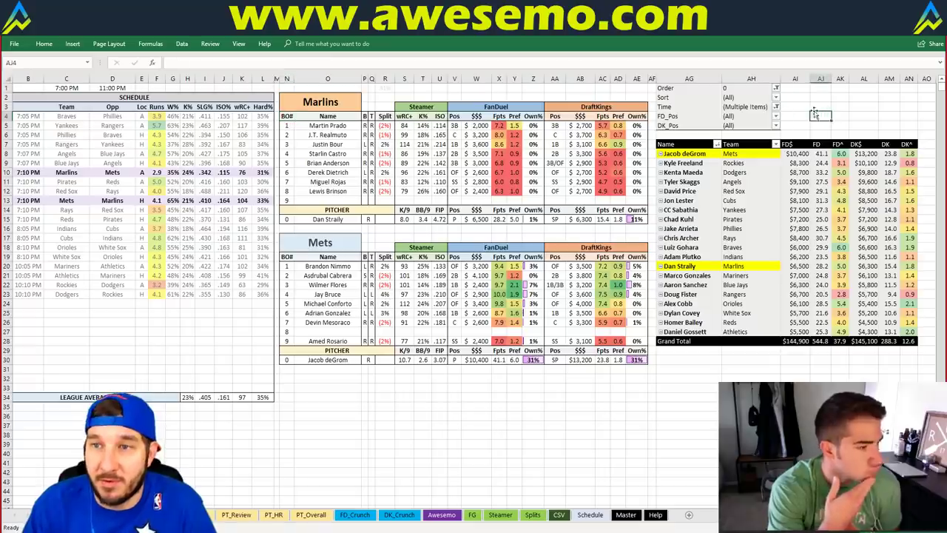
{"action": "left_click", "coordinate": [799, 117]}
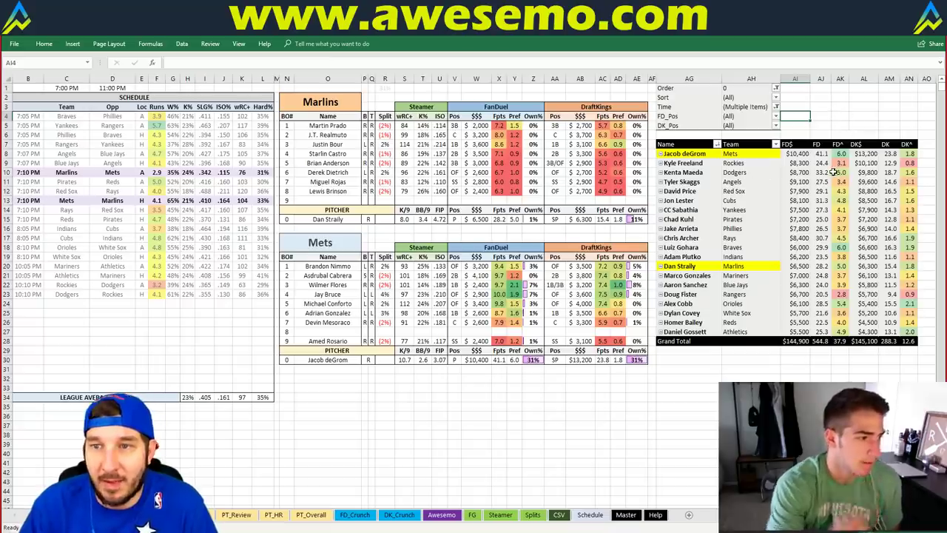
{"action": "left_click", "coordinate": [837, 117]}
{"action": "left_click", "coordinate": [823, 98]}
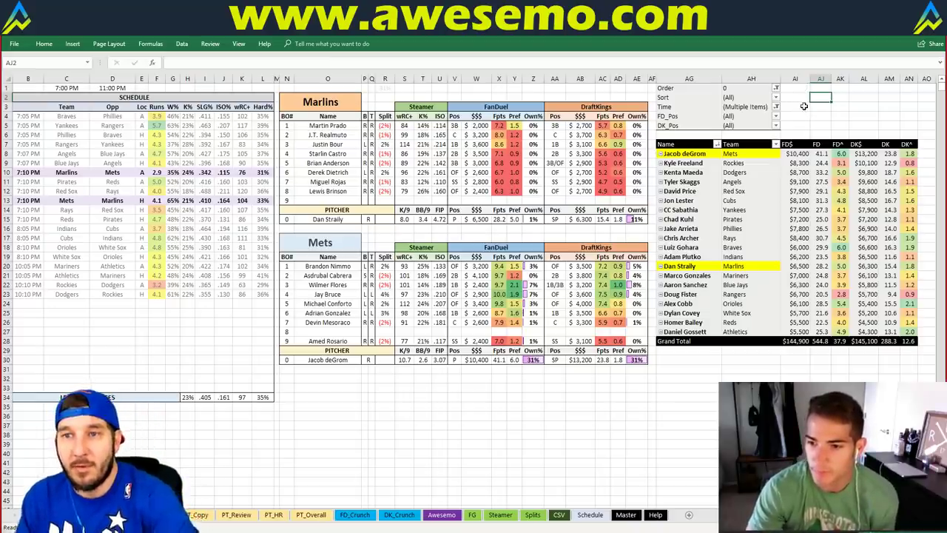
{"action": "left_click", "coordinate": [802, 106]}
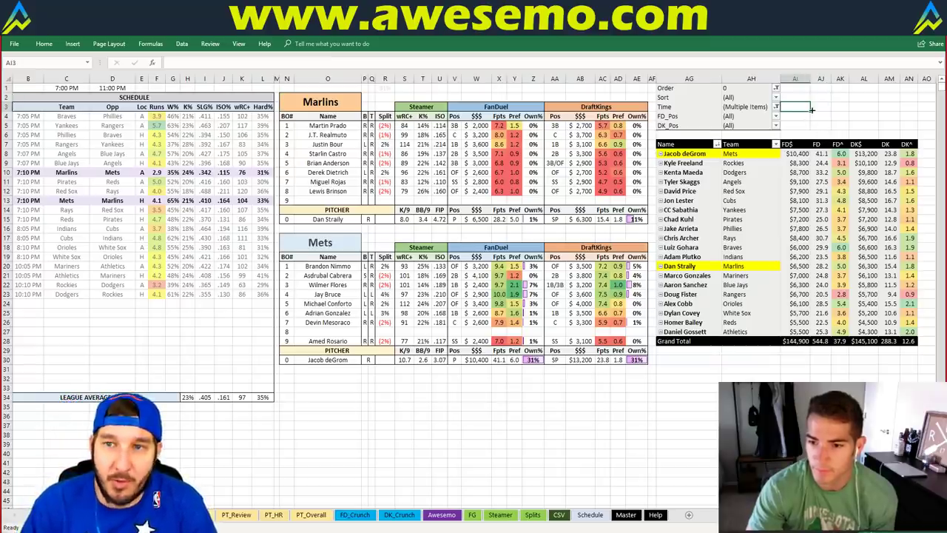
{"action": "left_click", "coordinate": [818, 106]}
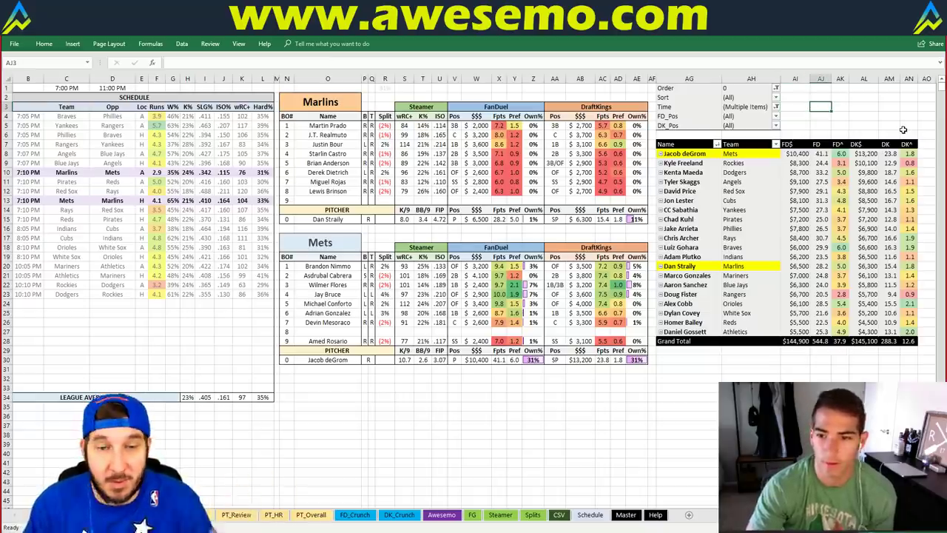
- Examine the Marlins pitcher's figures and the Mets hitters' FanDuel and DraftKings projections, value ratings and ownership
{"action": "left_click", "coordinate": [326, 378]}
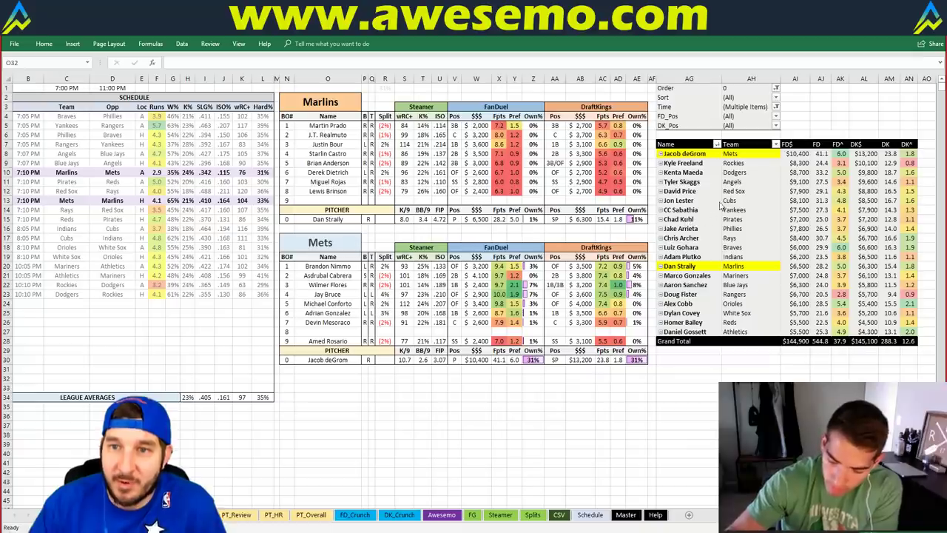
{"action": "left_click", "coordinate": [600, 228]}
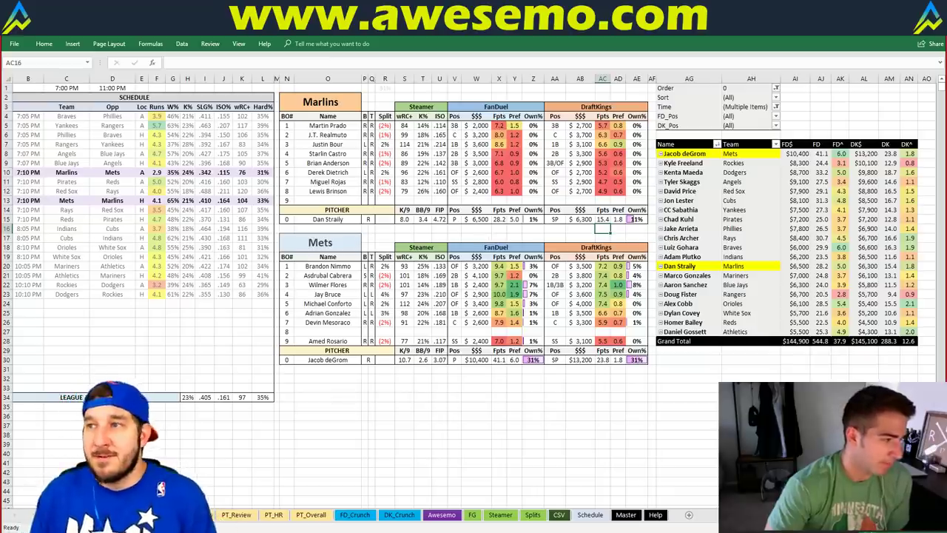
{"action": "left_click", "coordinate": [497, 237]}
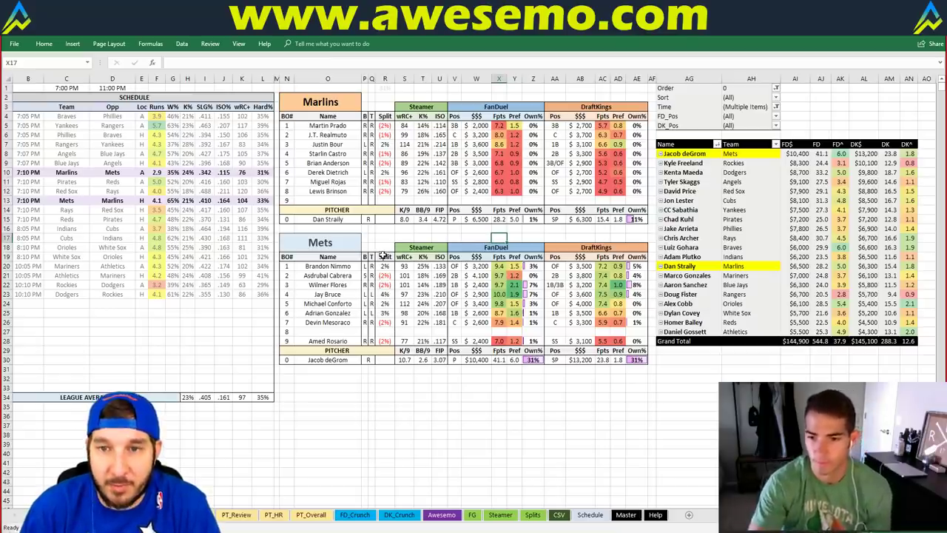
{"action": "left_click", "coordinate": [424, 237]}
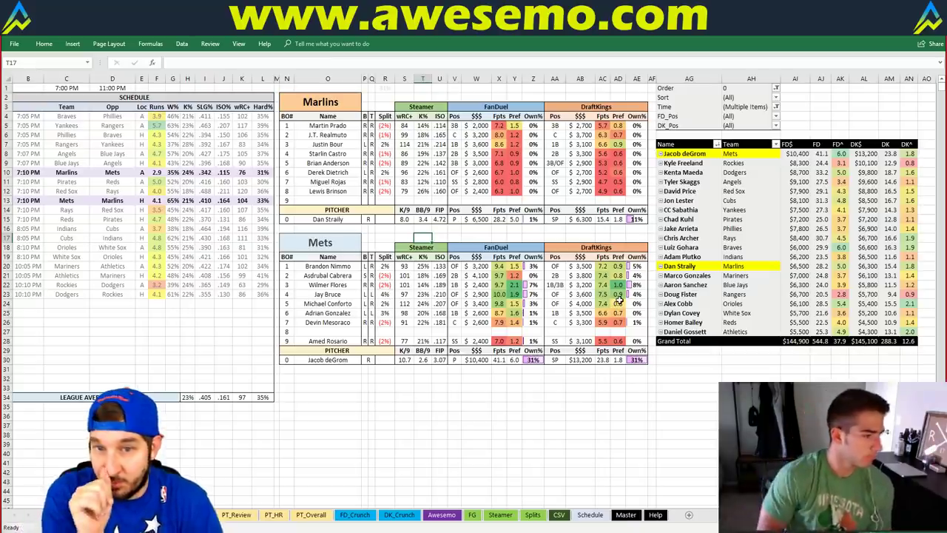
{"action": "left_click", "coordinate": [278, 274]}
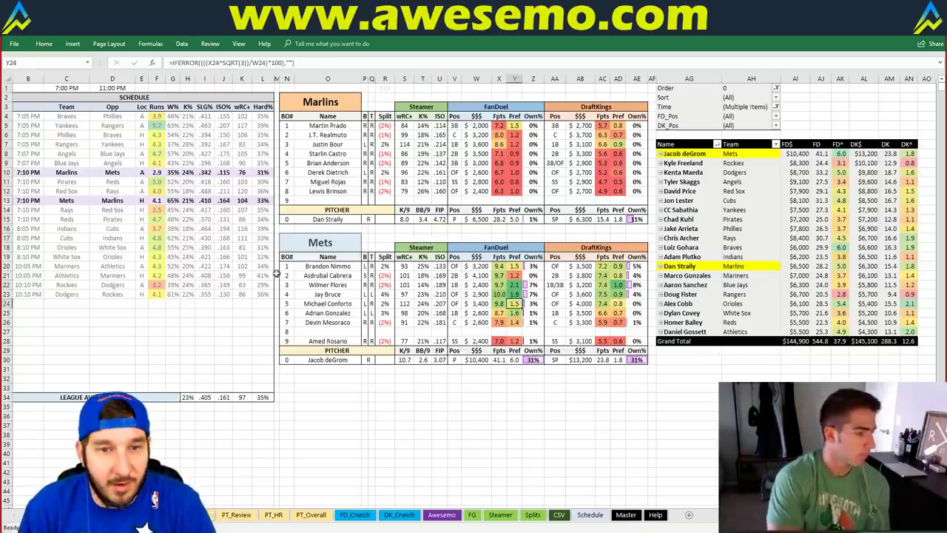
{"action": "left_click", "coordinate": [344, 295]}
{"action": "left_click", "coordinate": [451, 237]}
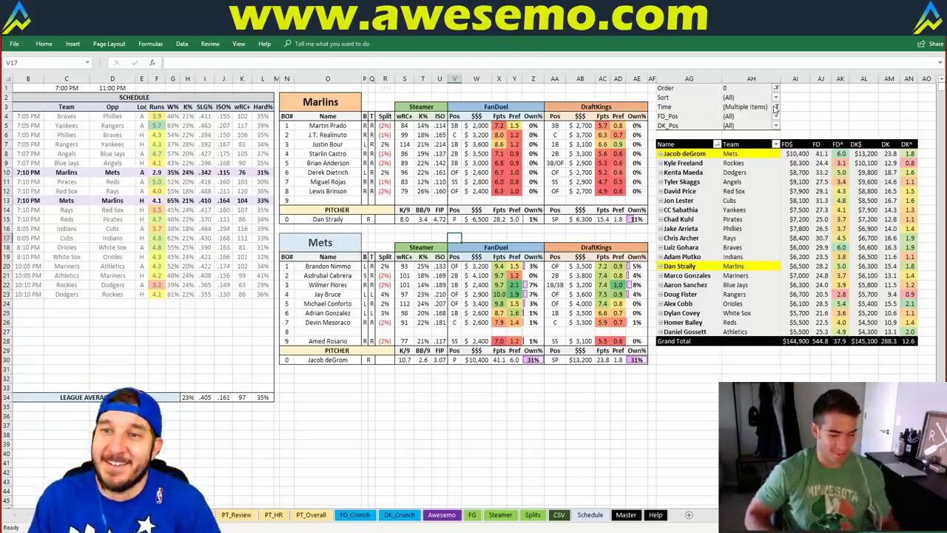
{"action": "left_click", "coordinate": [814, 116]}
{"action": "left_click", "coordinate": [817, 97]}
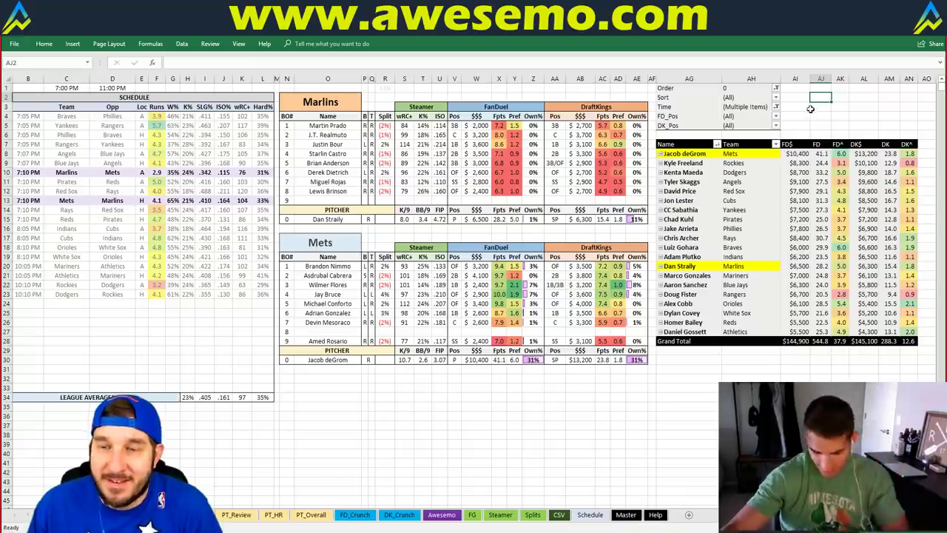
{"action": "left_click", "coordinate": [441, 91]}
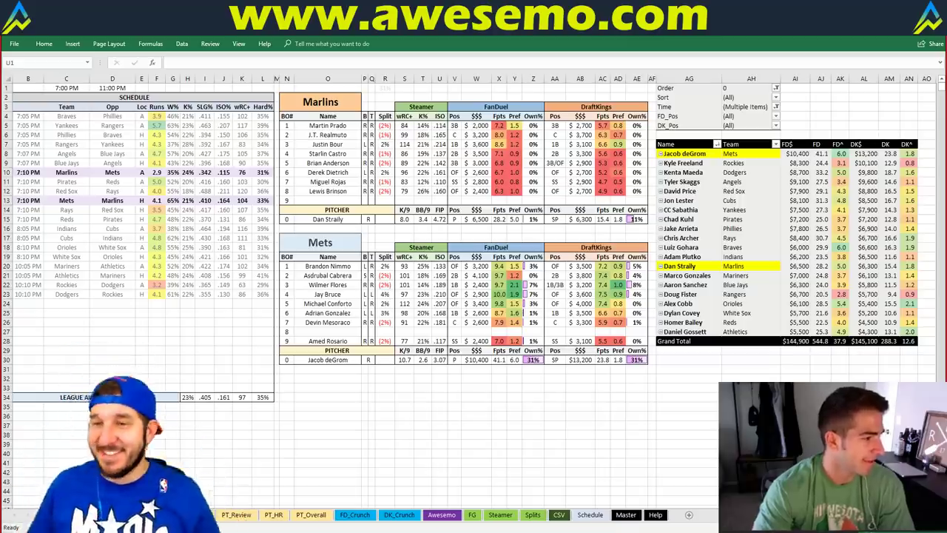
- Set the upper lineup's team to Pirates to load the matchup with the Reds
{"action": "left_click", "coordinate": [351, 98]}
{"action": "type", "text": "Pirates"}
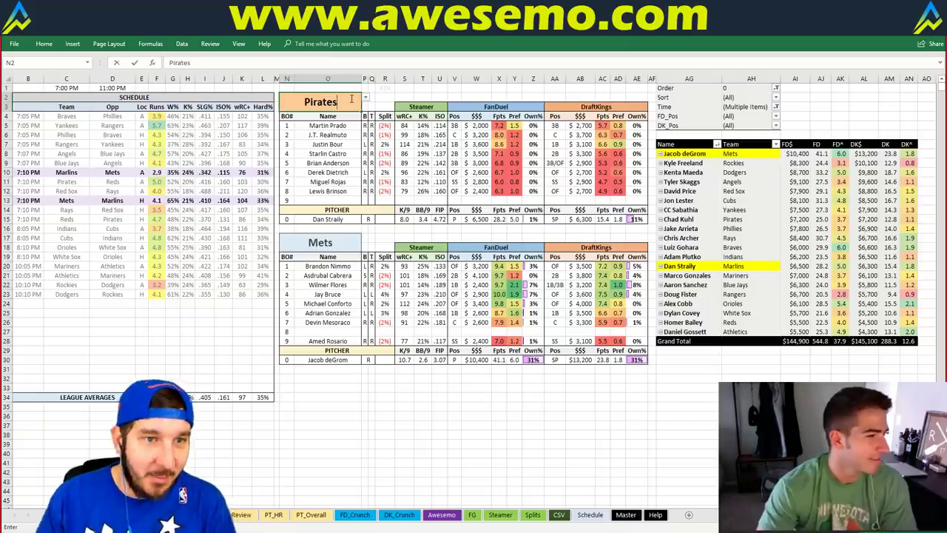
{"action": "key", "text": "Return"}
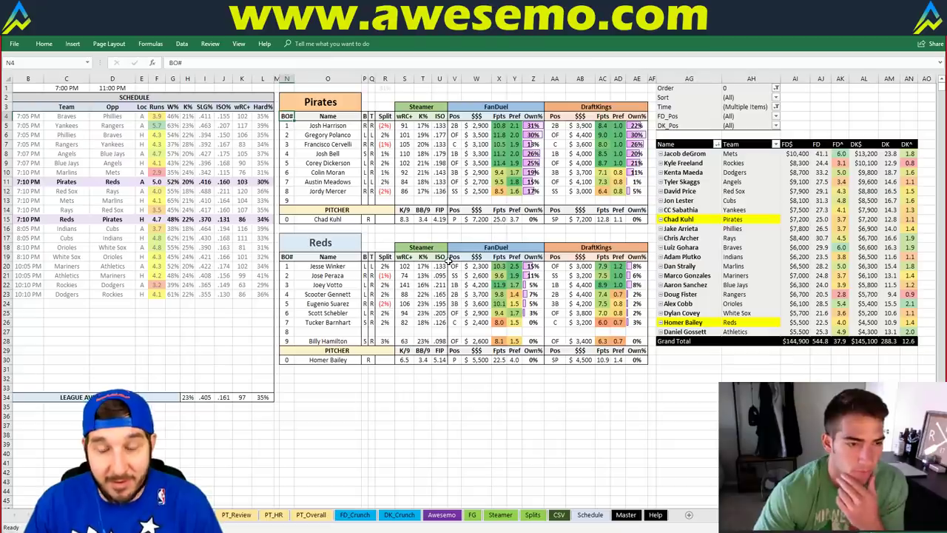
{"action": "left_click", "coordinate": [422, 232]}
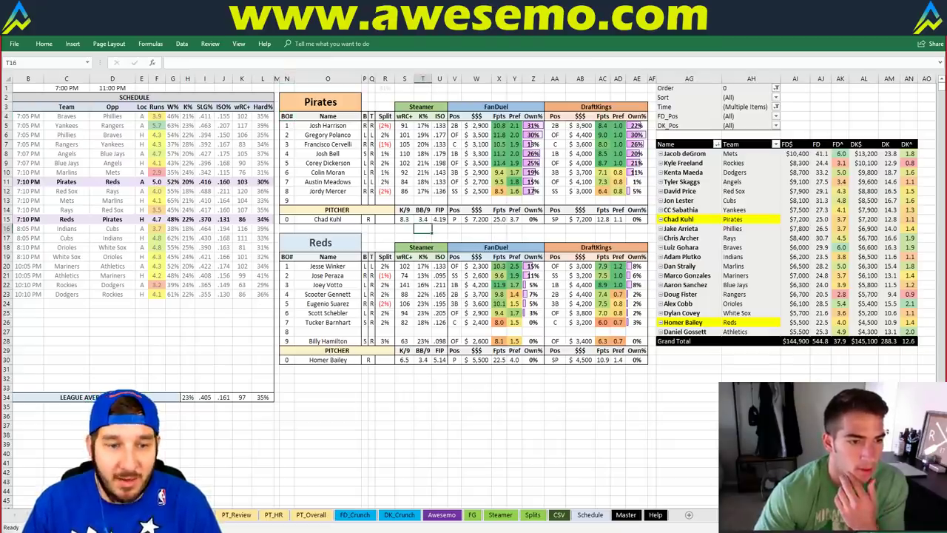
- Check the team ownership totals on the PT_Review sheet and return to the Pirates and Reds matchup
{"action": "left_click", "coordinate": [233, 515]}
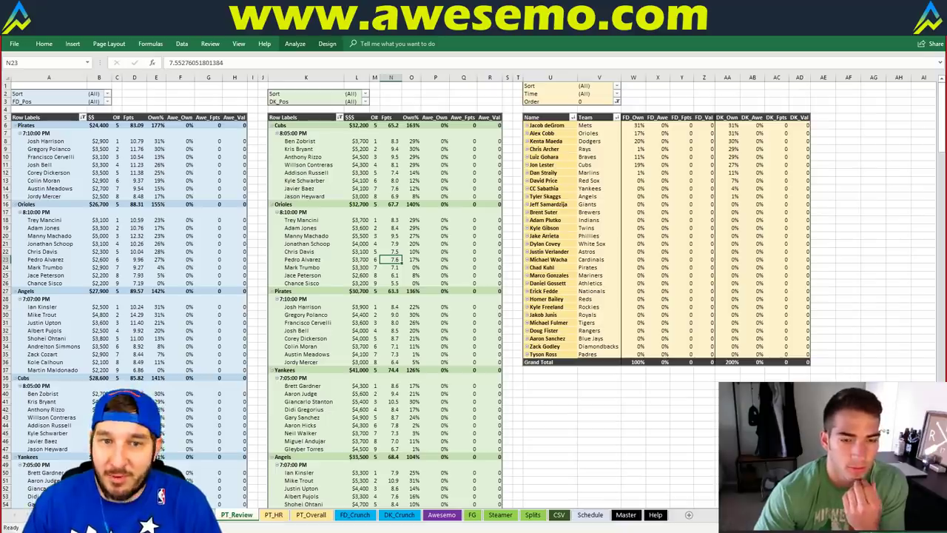
{"action": "left_click", "coordinate": [590, 515]}
{"action": "left_click", "coordinate": [422, 397]}
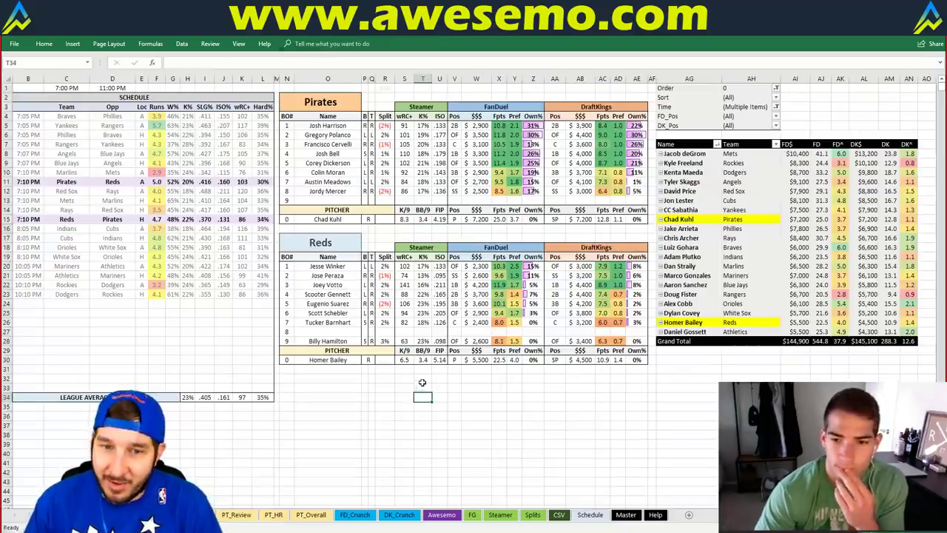
{"action": "left_click", "coordinate": [422, 378]}
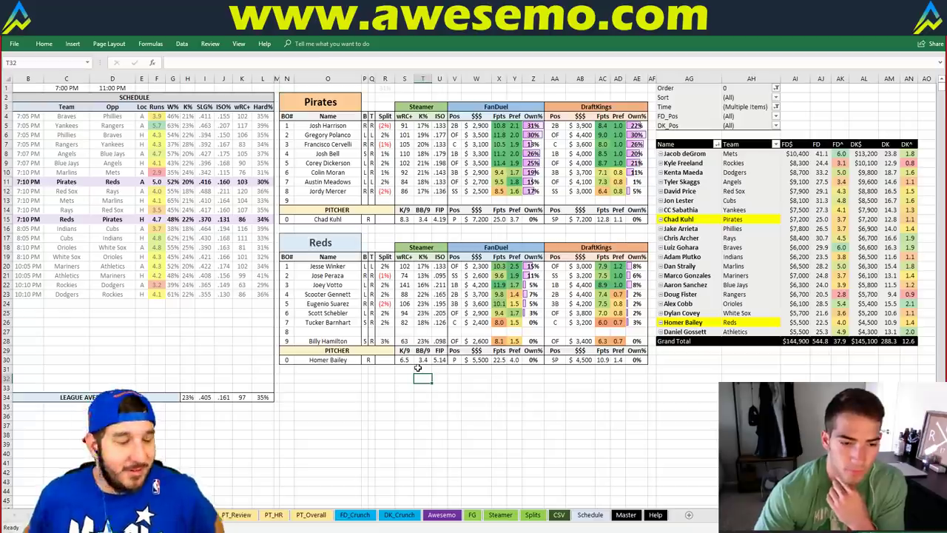
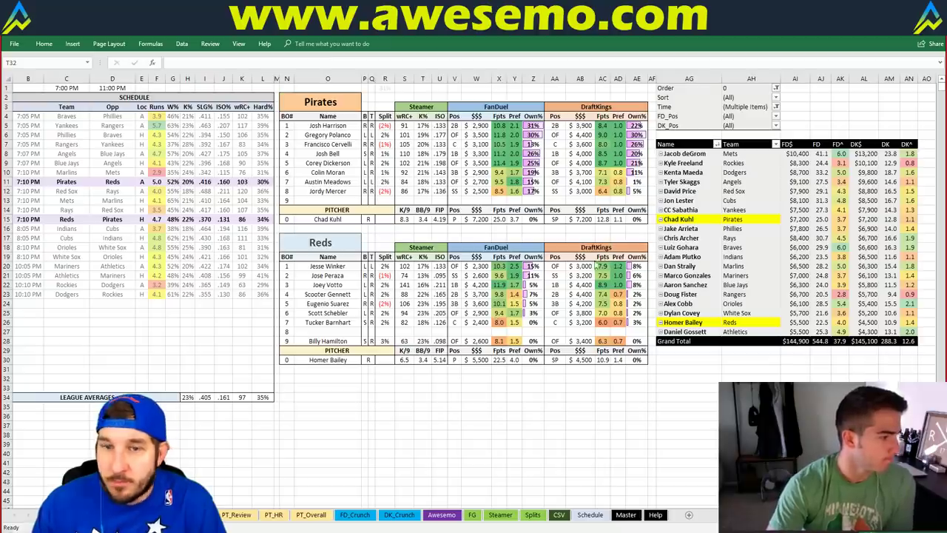
- Examine the Reds hitters' FanDuel and DraftKings salaries, projections and ownership, including Joey Votto's FanDuel salary
{"action": "left_click", "coordinate": [475, 284]}
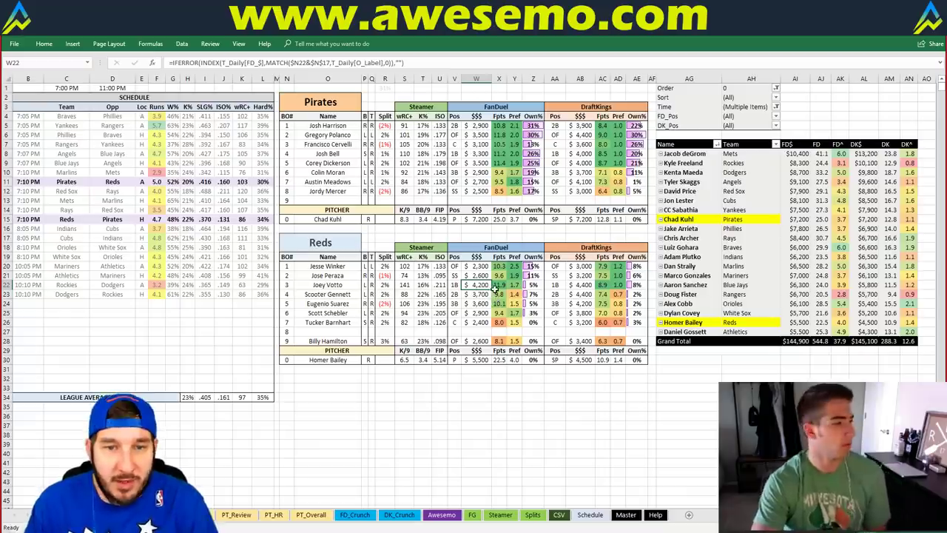
{"action": "left_click", "coordinate": [441, 238]}
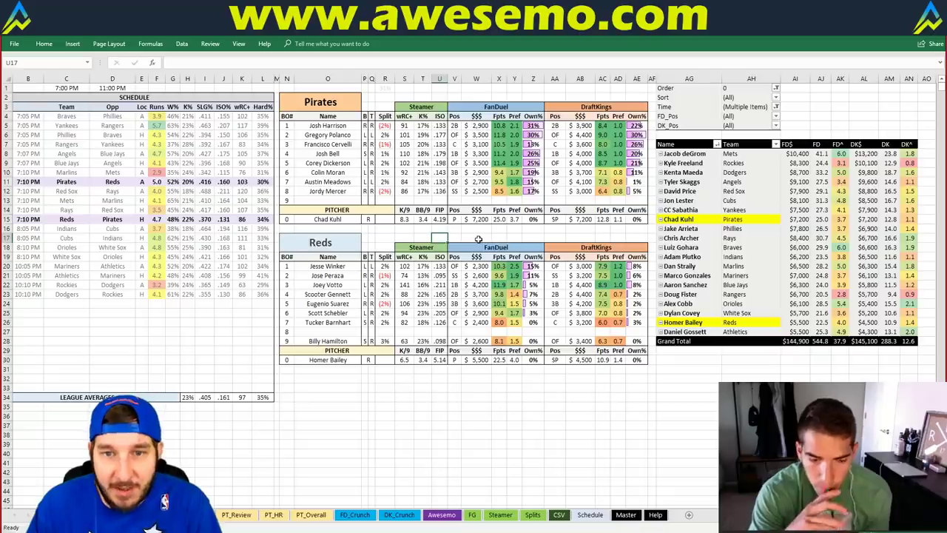
{"action": "left_click_drag", "start_coordinate": [364, 237], "coordinate": [368, 244]}
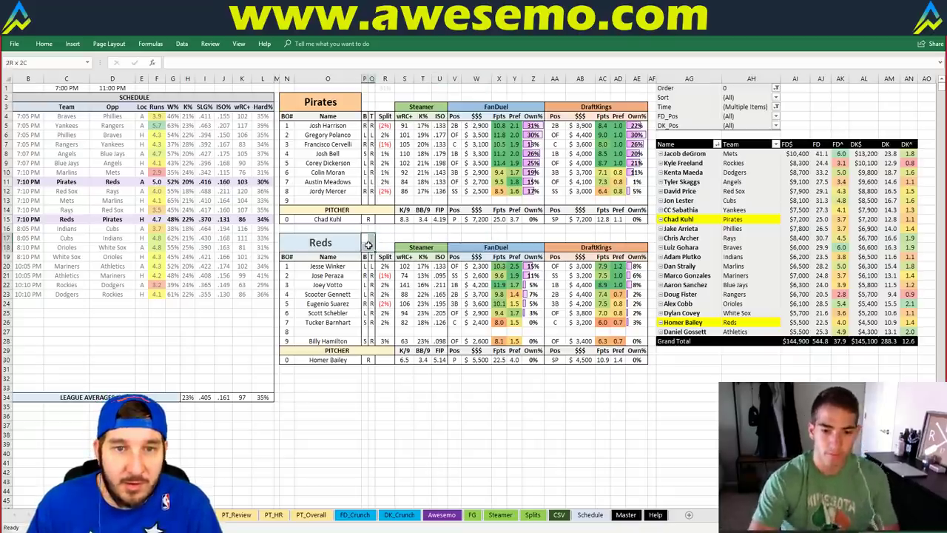
{"action": "left_click", "coordinate": [398, 237]}
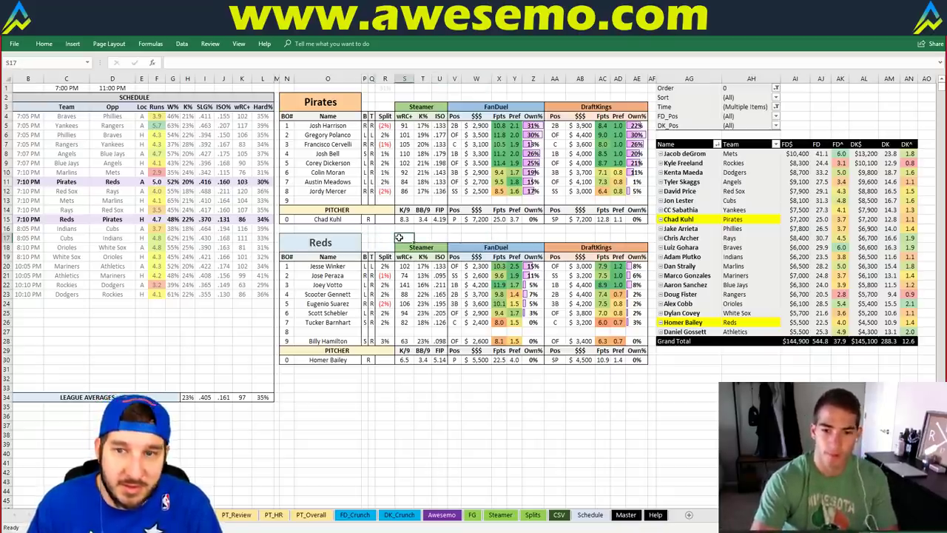
- Set the upper lineup's team to Red Sox to load the matchup with the Rays
{"action": "left_click", "coordinate": [321, 100]}
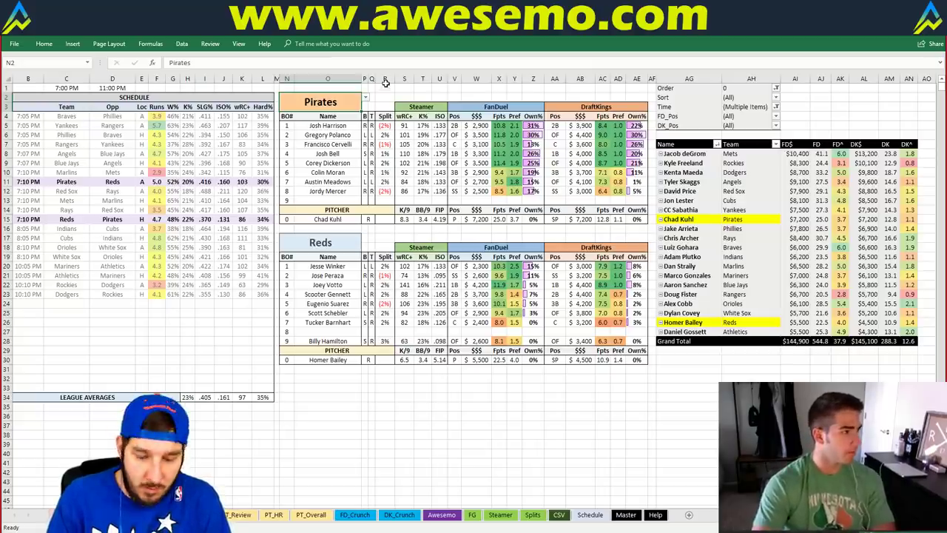
{"action": "type", "text": "Red Sox"}
{"action": "key", "text": "Return"}
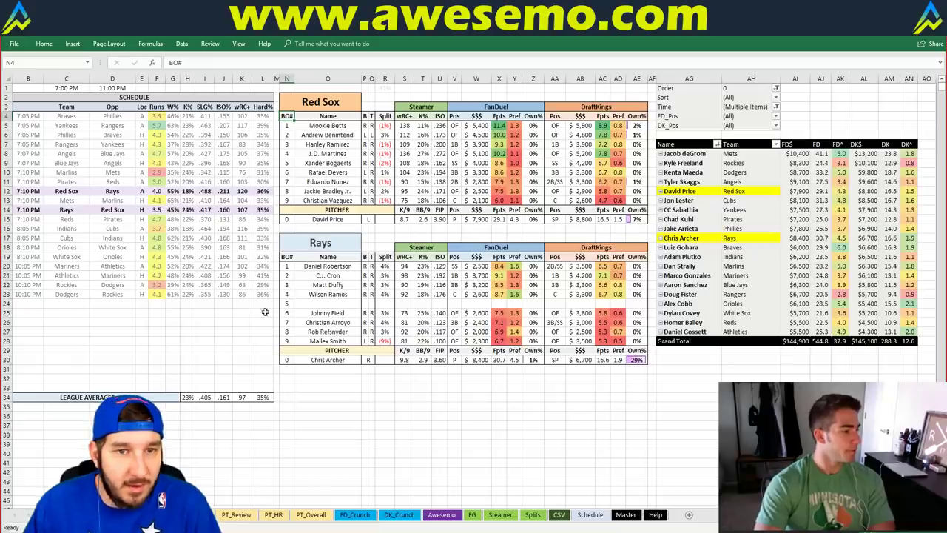
- Look up the Rays' missing fifth hitter in the batting order list on the Awesemo sheet
{"action": "key", "text": "ctrl+Page_Down"}
{"action": "scroll", "coordinate": [470, 292], "scroll_direction": "up", "scroll_amount": 20}
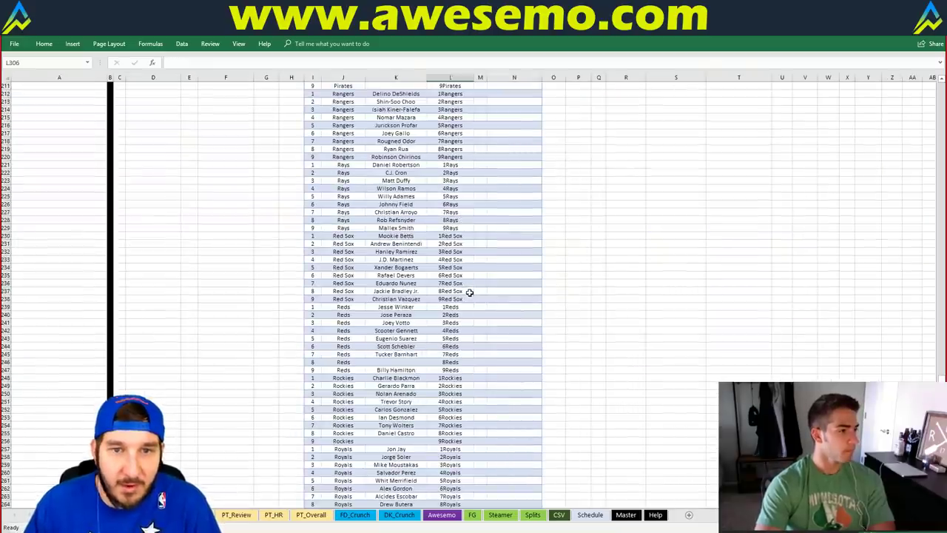
{"action": "left_click", "coordinate": [414, 196]}
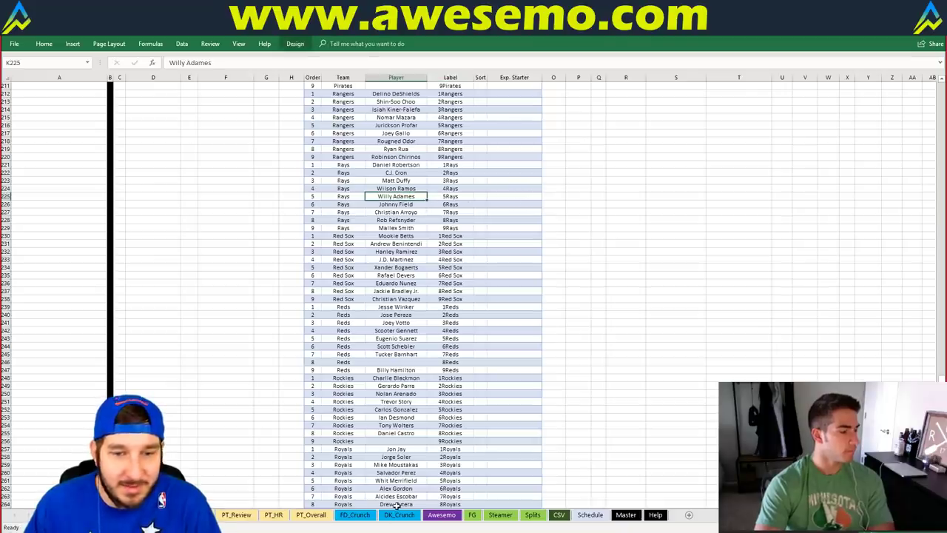
- Find "adames" on the Steamer sheet, set Willy Adames's team to Rays, and return to the matchup view
{"action": "left_click", "coordinate": [501, 516]}
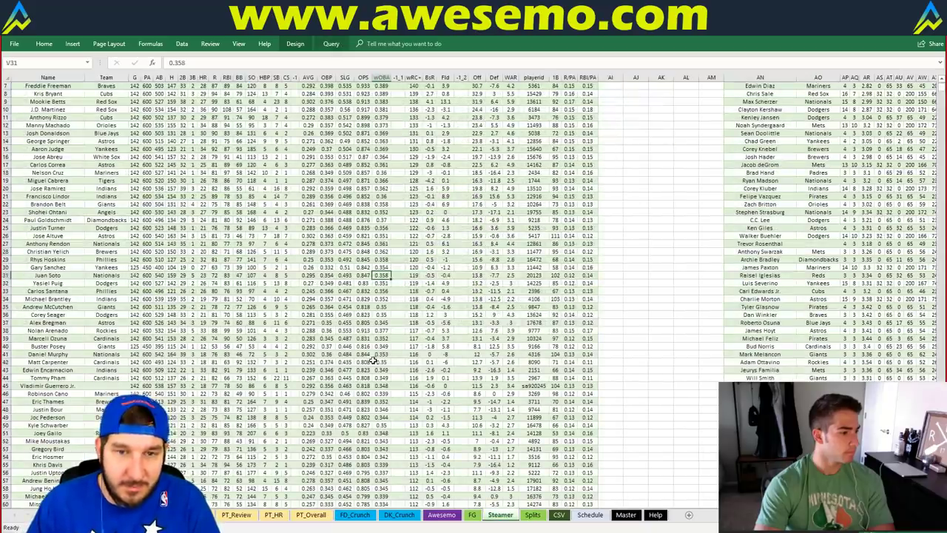
{"action": "left_click", "coordinate": [375, 361]}
{"action": "key", "text": "ctrl+f"}
{"action": "type", "text": "adames"}
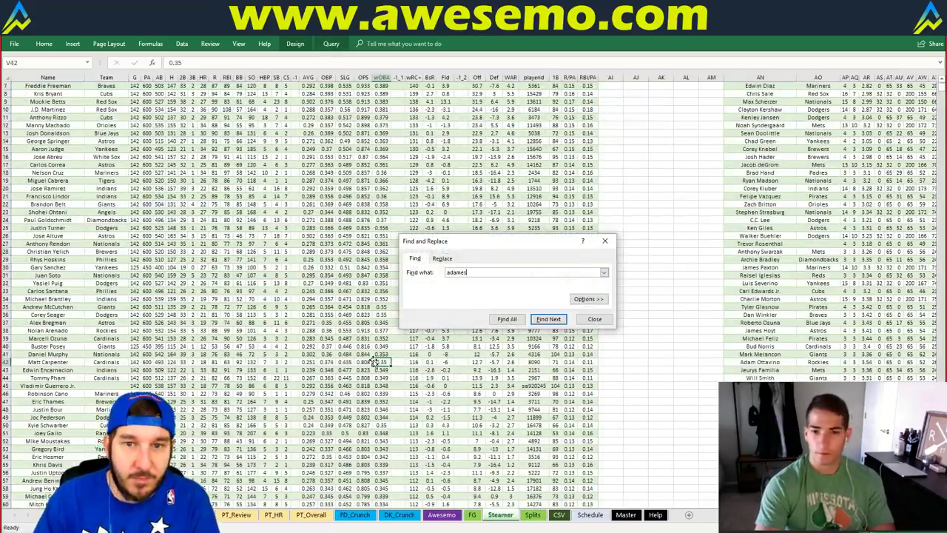
{"action": "key", "text": "Return"}
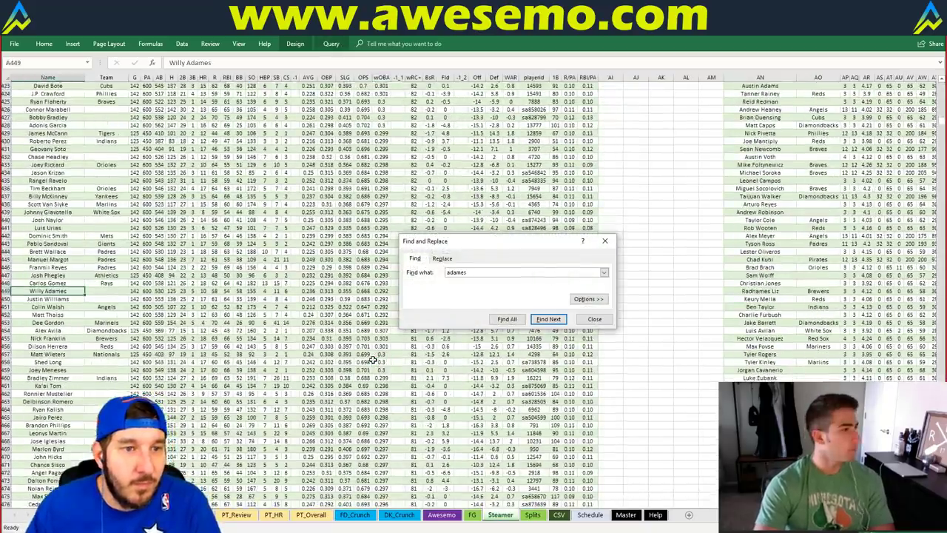
{"action": "key", "text": "Escape"}
{"action": "left_click", "coordinate": [111, 293]}
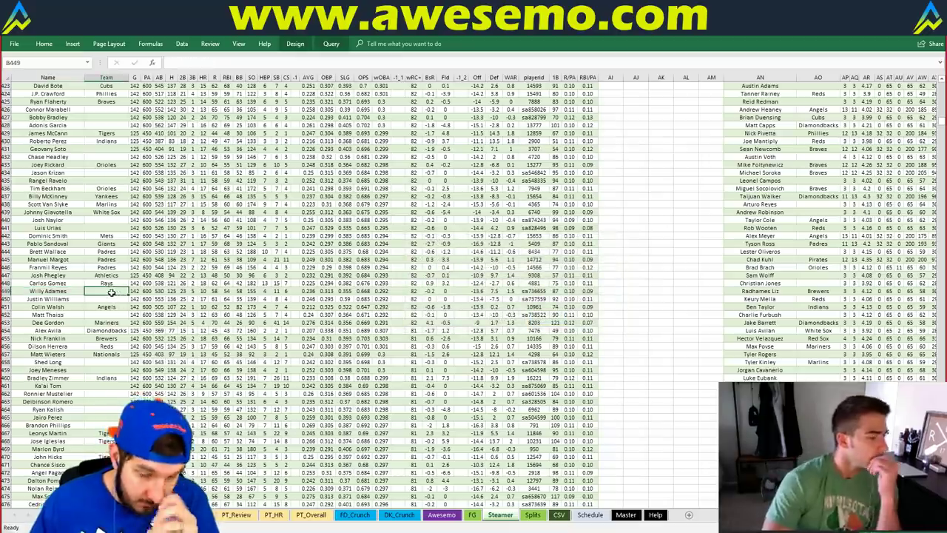
{"action": "type", "text": "Rays"}
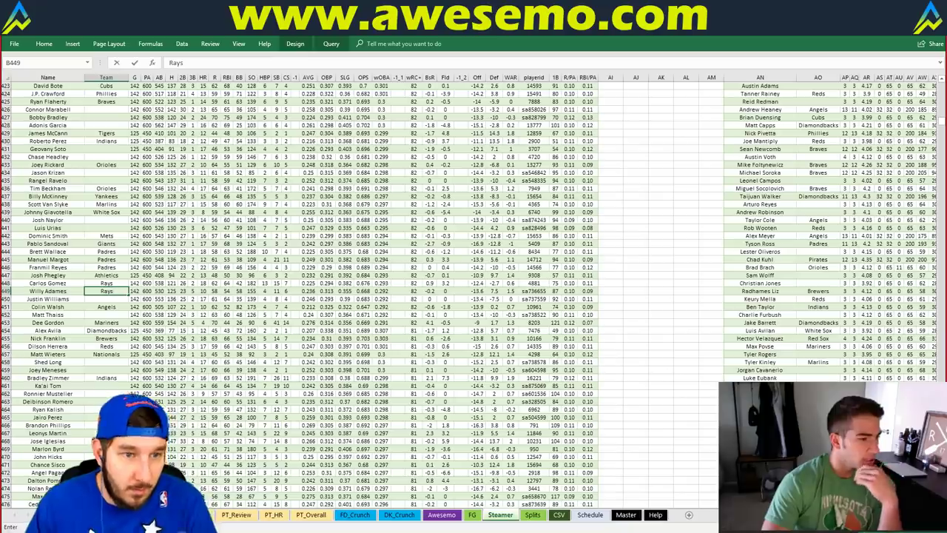
{"action": "key", "text": "Return"}
{"action": "left_click", "coordinate": [200, 514]}
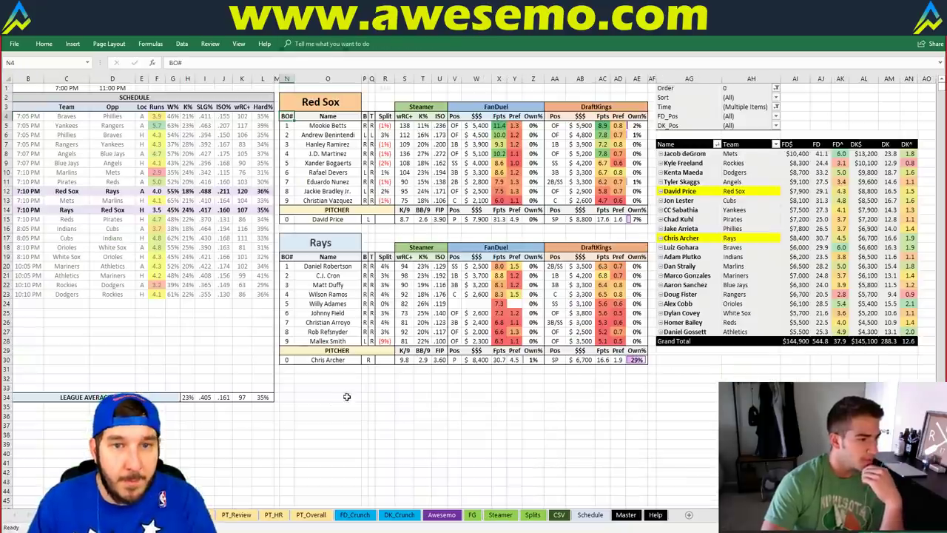
- Examine the Red Sox and Rays pitchers' and hitters' FanDuel and DraftKings salaries, projections and ownership
{"action": "left_click", "coordinate": [347, 406]}
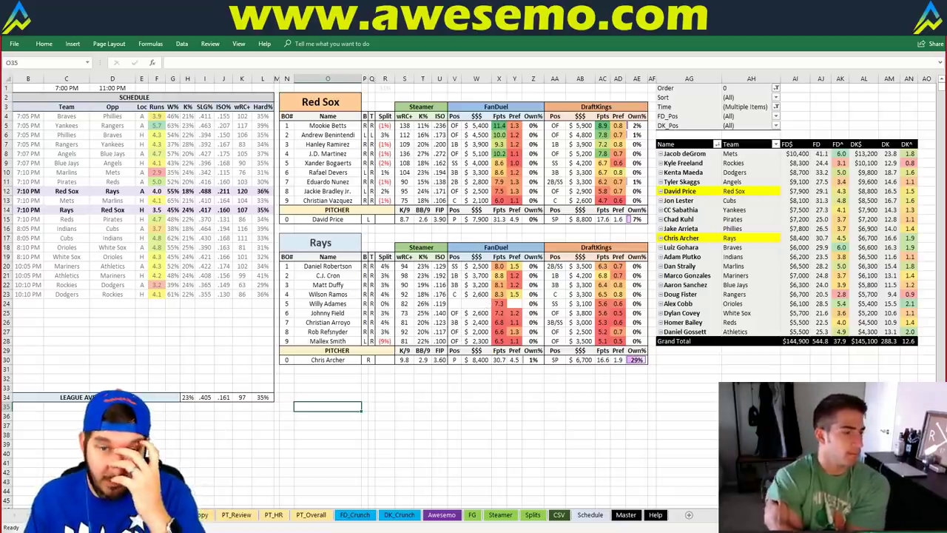
{"action": "left_click", "coordinate": [554, 370]}
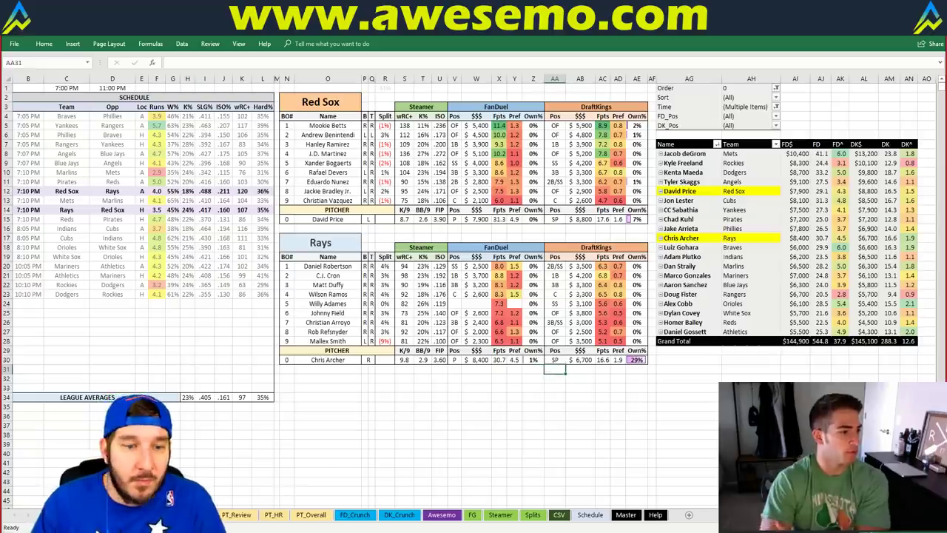
{"action": "left_click", "coordinate": [488, 473]}
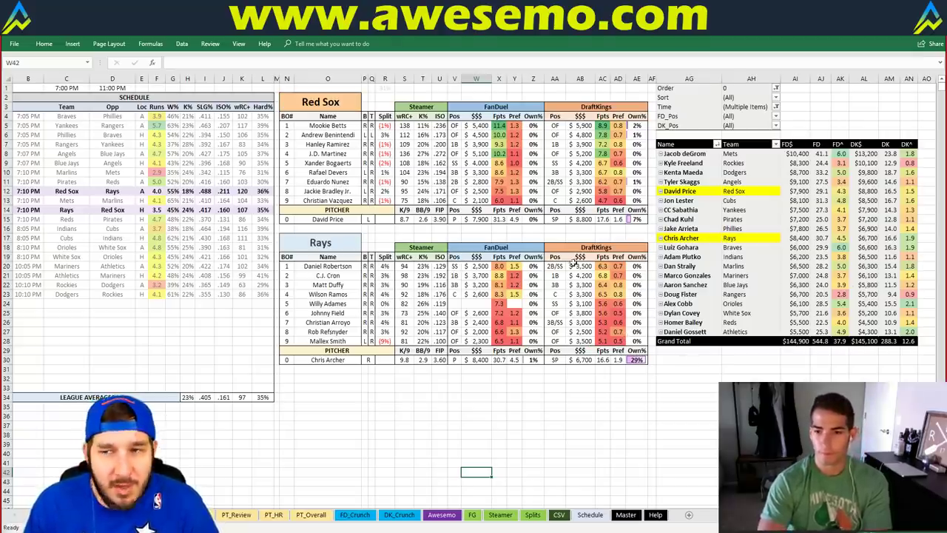
{"action": "left_click", "coordinate": [399, 236]}
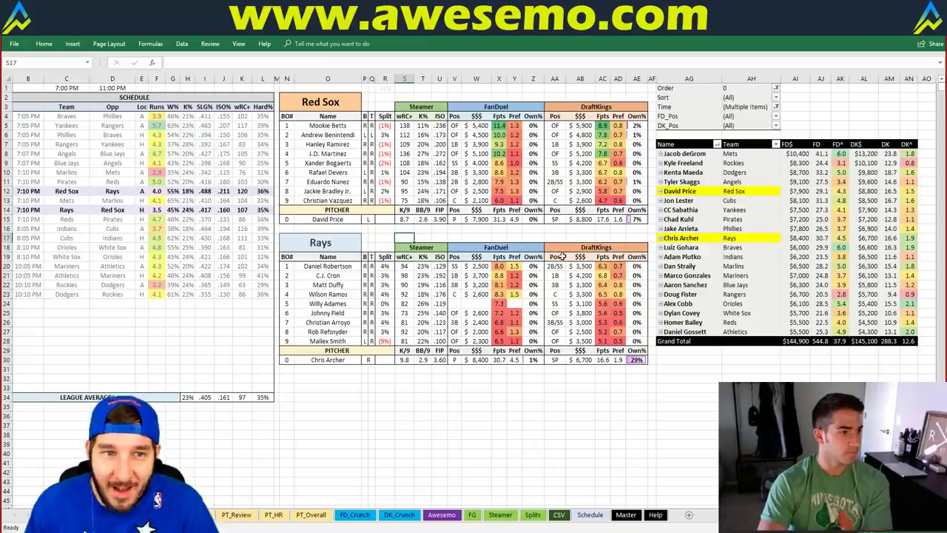
{"action": "left_click", "coordinate": [614, 236]}
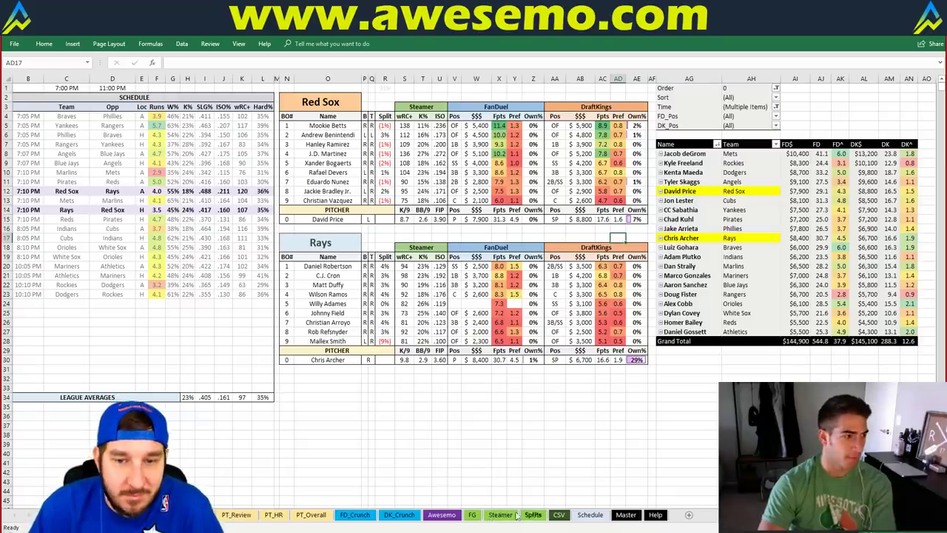
- Search the CSV sheet for every "adames" entry to check Willy Adames's FanDuel and DraftKings listings, and return to the matchup view
{"action": "left_click", "coordinate": [558, 516]}
{"action": "key", "text": "ctrl+f"}
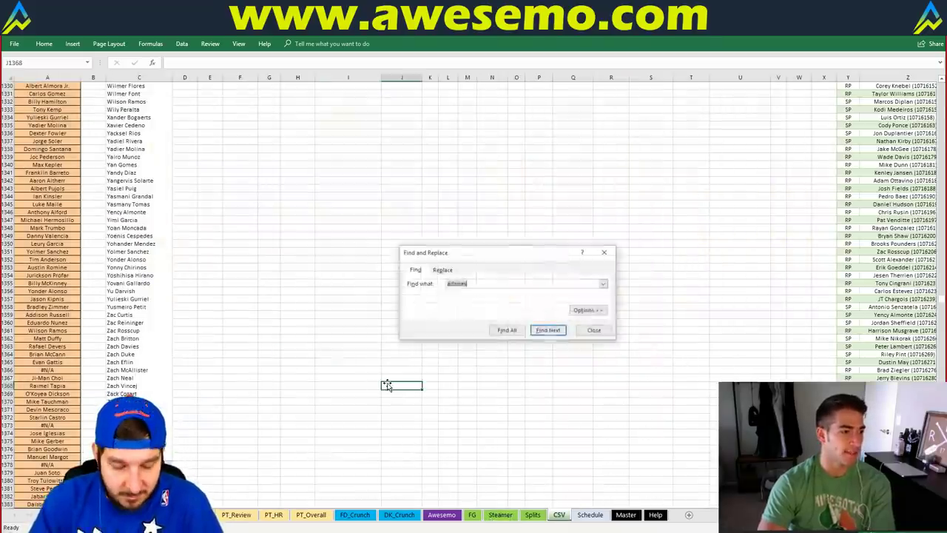
{"action": "type", "text": "adames"}
{"action": "key", "text": "Return"}
{"action": "key", "text": "Return"}
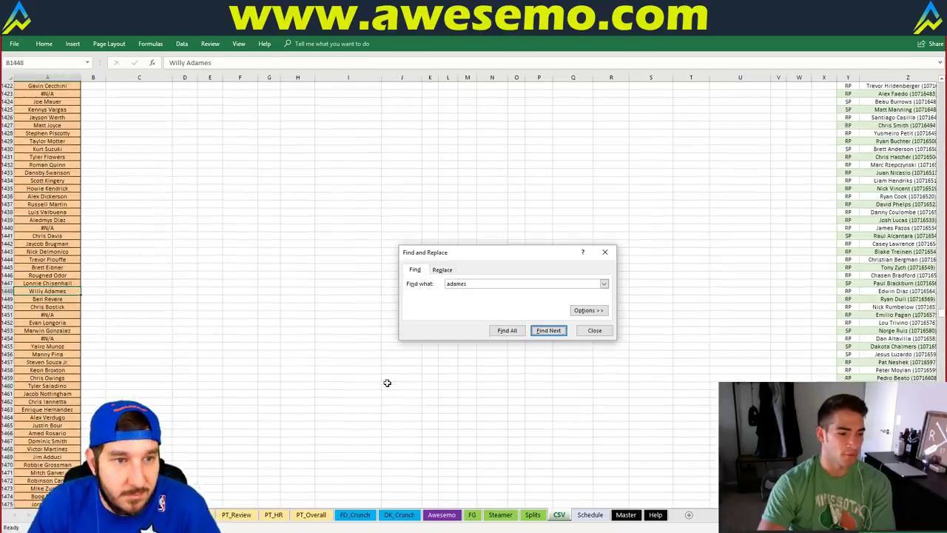
{"action": "key", "text": "Return"}
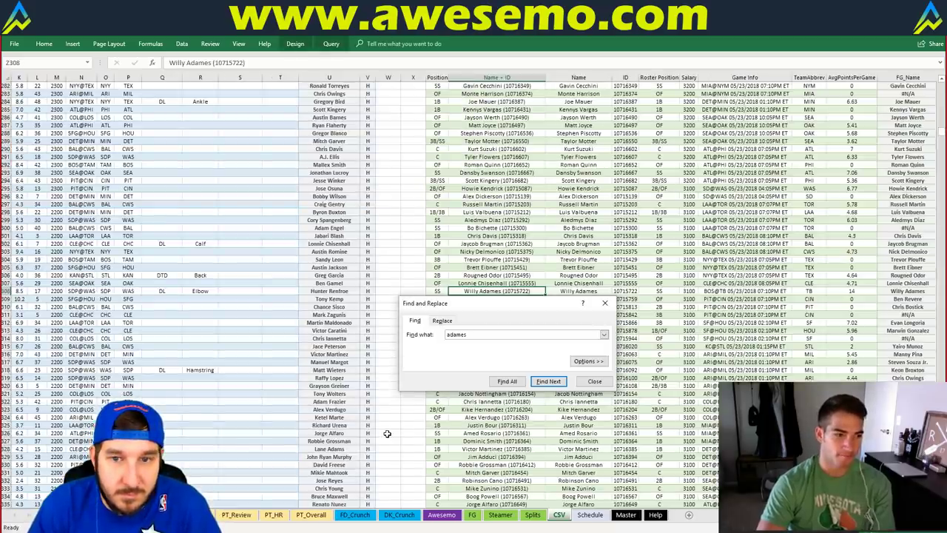
{"action": "key", "text": "Return"}
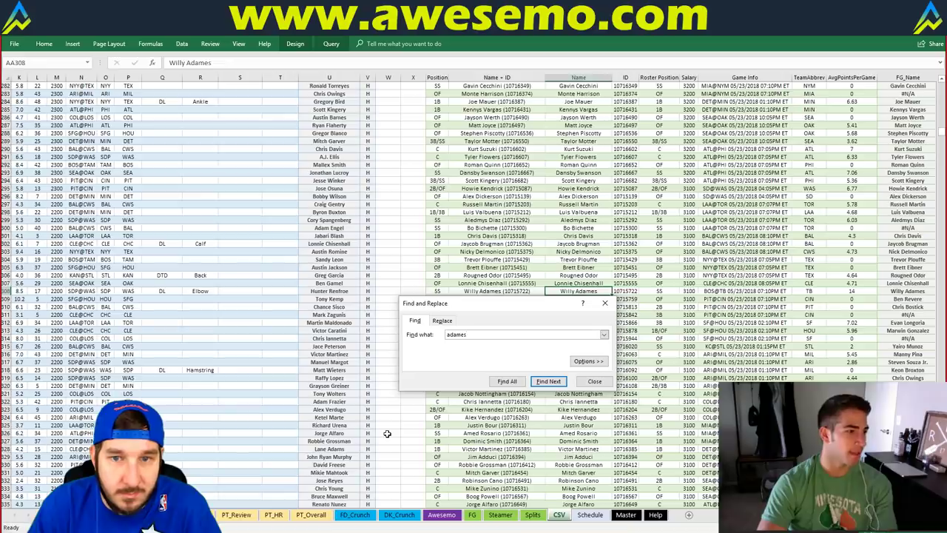
{"action": "key", "text": "Return"}
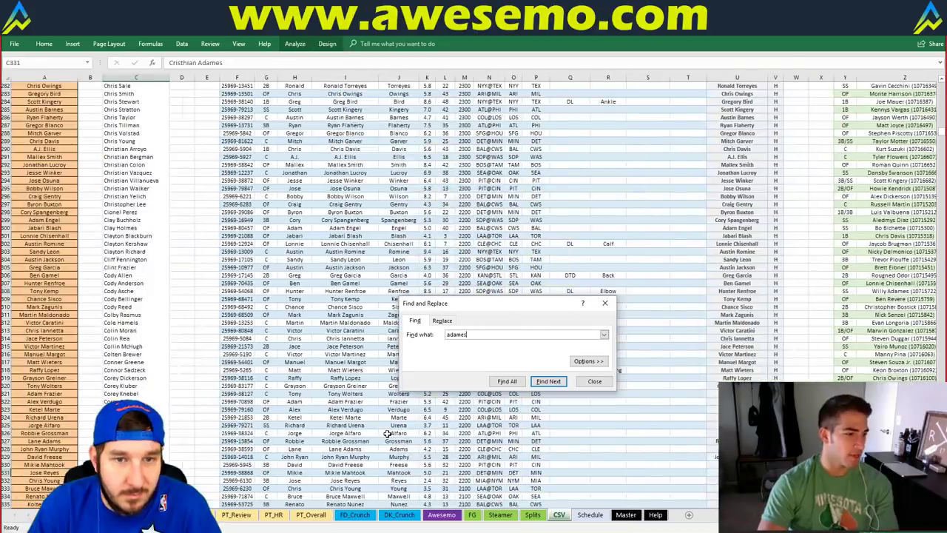
{"action": "key", "text": "Return"}
{"action": "key", "text": "Return"}
{"action": "key", "text": "Return"}
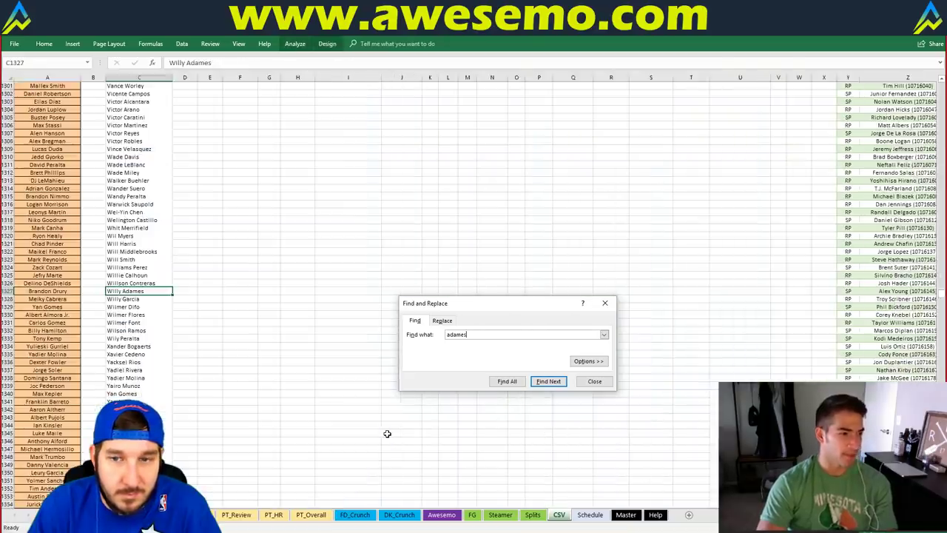
{"action": "key", "text": "Return"}
{"action": "key", "text": "Return"}
{"action": "key", "text": "Escape"}
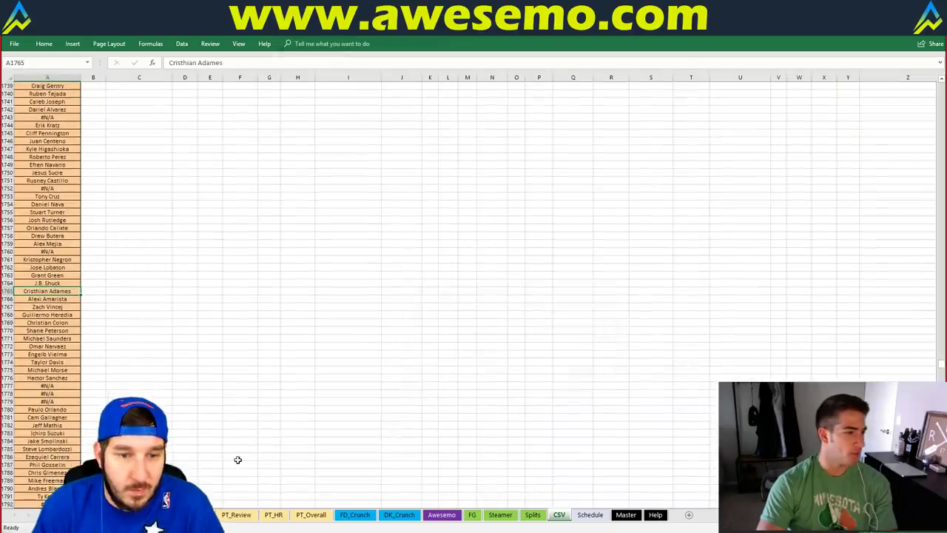
{"action": "key", "text": "ctrl+Page_Down"}
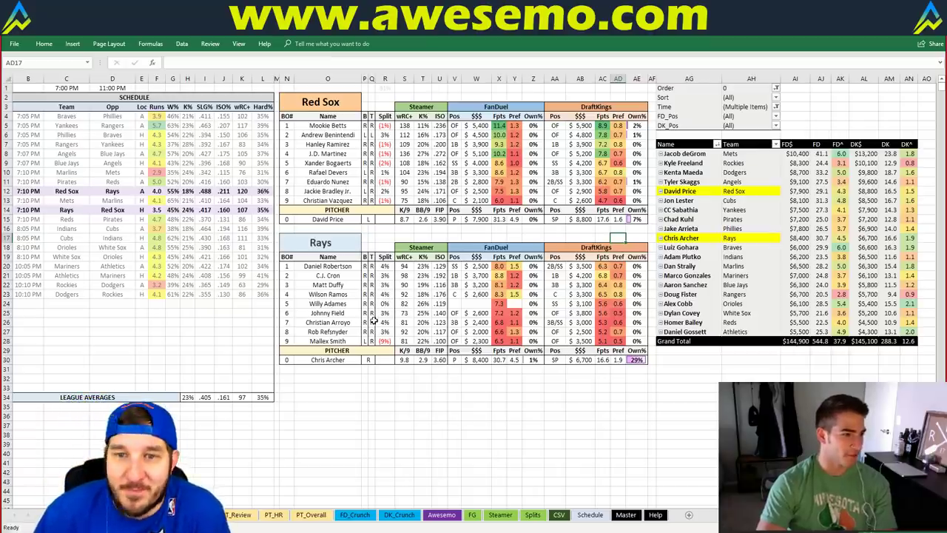
{"action": "left_click", "coordinate": [552, 416]}
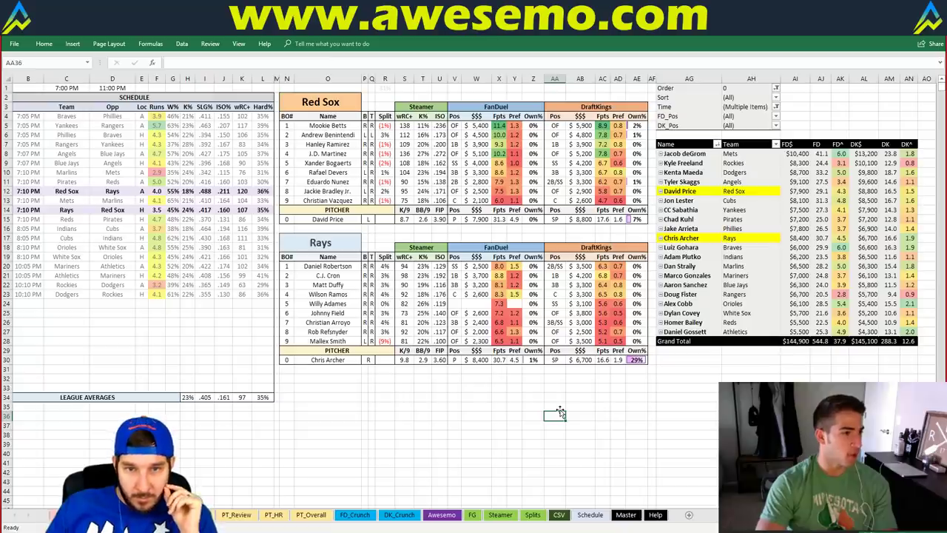
{"action": "left_click", "coordinate": [601, 379]}
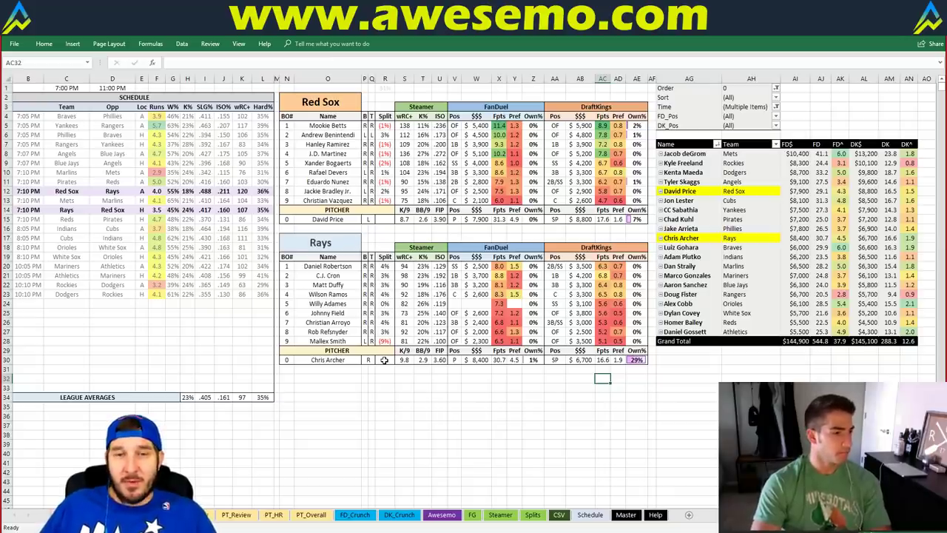
{"action": "left_click", "coordinate": [502, 382]}
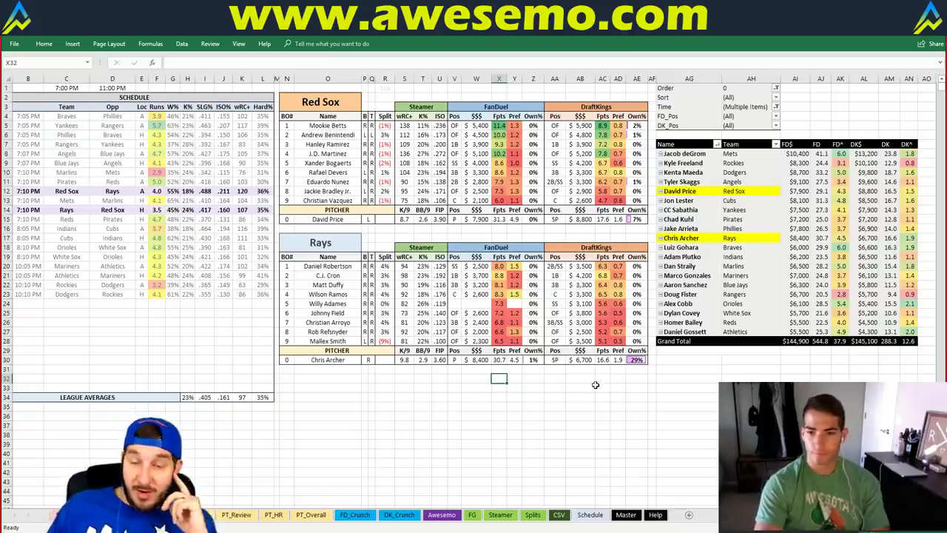
{"action": "left_click", "coordinate": [385, 380]}
{"action": "mouse_move", "coordinate": [387, 379]}
{"action": "left_mouse_down"}
{"action": "mouse_move", "coordinate": [413, 382]}
{"action": "mouse_move", "coordinate": [416, 393]}
{"action": "mouse_move", "coordinate": [447, 385]}
{"action": "mouse_move", "coordinate": [388, 388]}
{"action": "mouse_move", "coordinate": [386, 381]}
{"action": "mouse_move", "coordinate": [387, 394]}
{"action": "mouse_move", "coordinate": [435, 395]}
{"action": "left_mouse_up"}
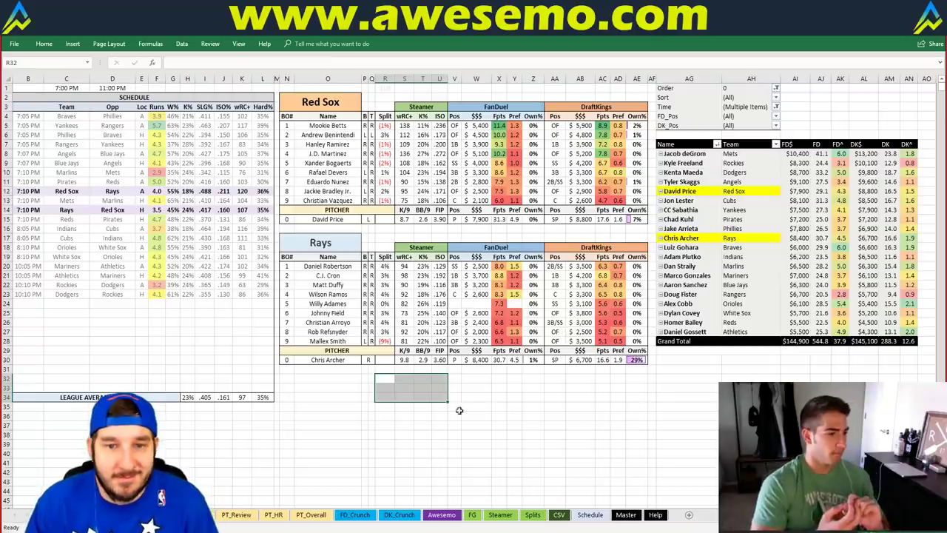
{"action": "left_click", "coordinate": [474, 387]}
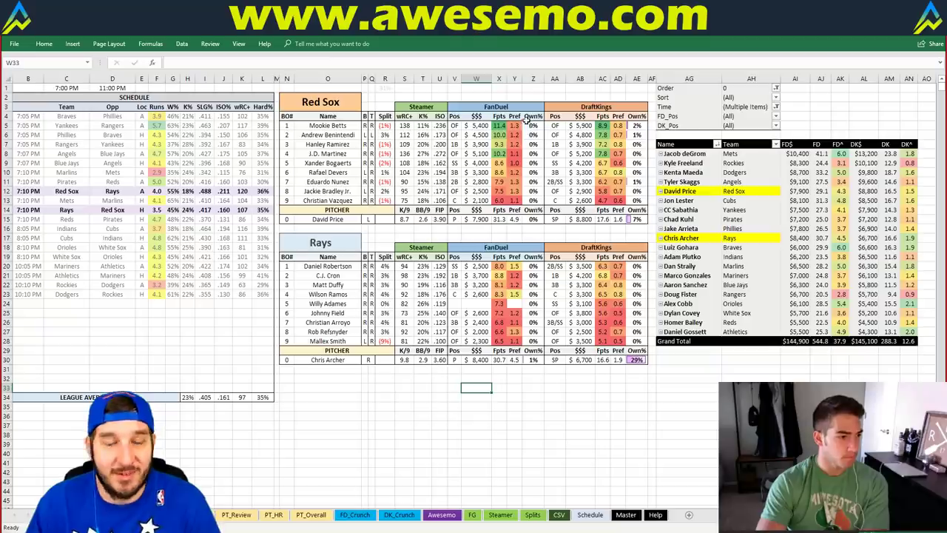
{"action": "left_click", "coordinate": [426, 94]}
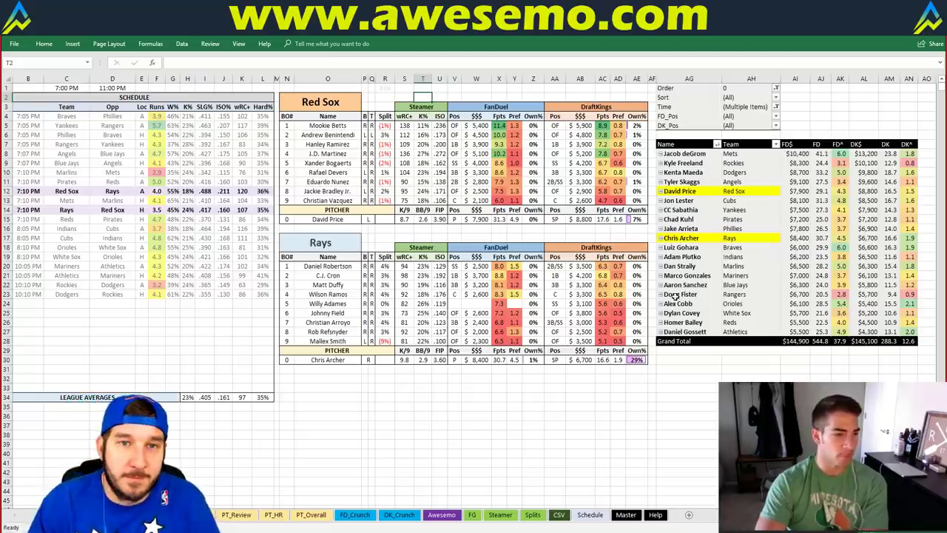
- Find "chris archer" in the full player projections table and select his entire row
{"action": "left_click", "coordinate": [353, 107]}
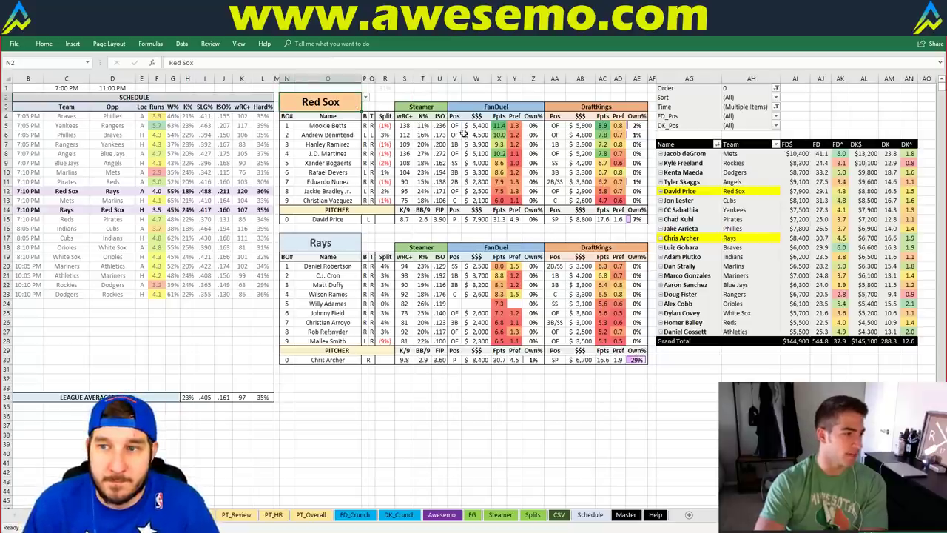
{"action": "key", "text": "ctrl+Page_Down"}
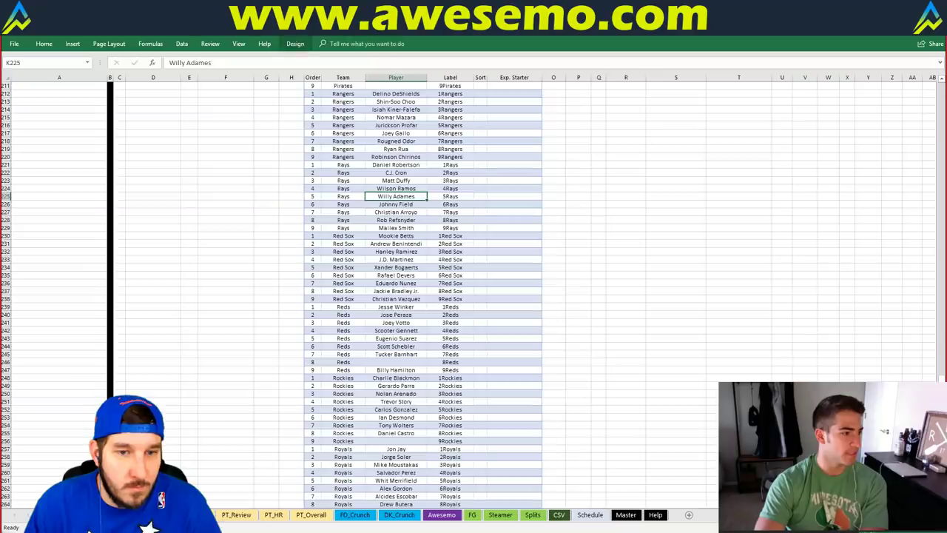
{"action": "key", "text": "ctrl+Page_Down"}
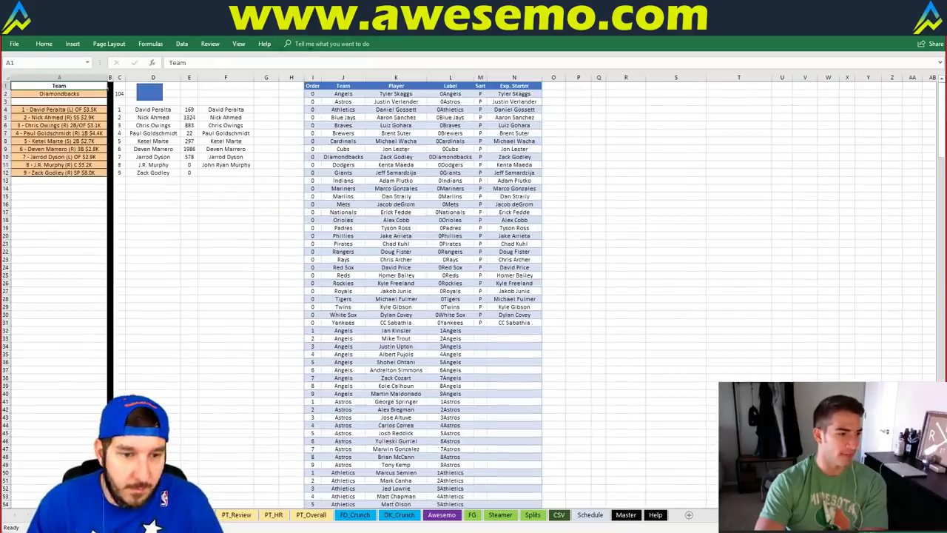
{"action": "key", "text": "ctrl+Page_Down"}
{"action": "key", "text": "ctrl+f"}
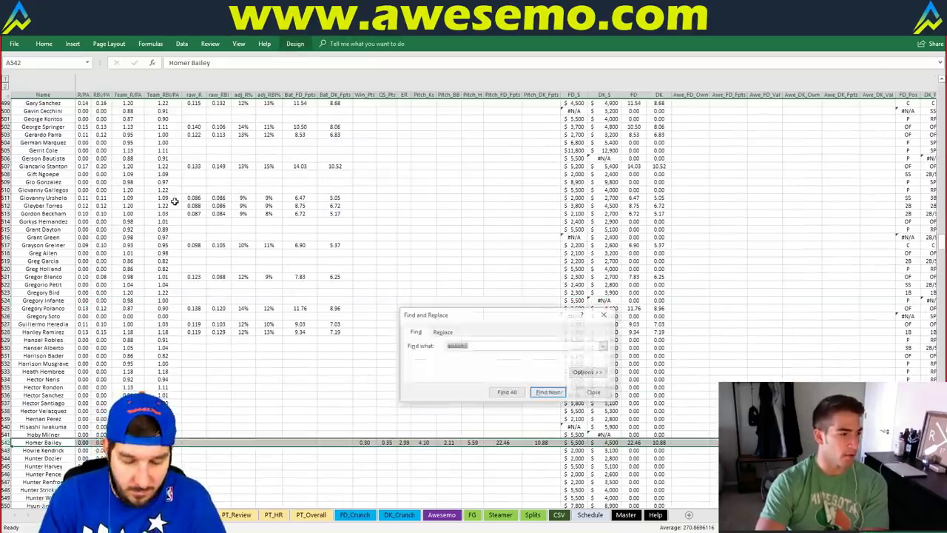
{"action": "type", "text": "chris archer"}
{"action": "key", "text": "Return"}
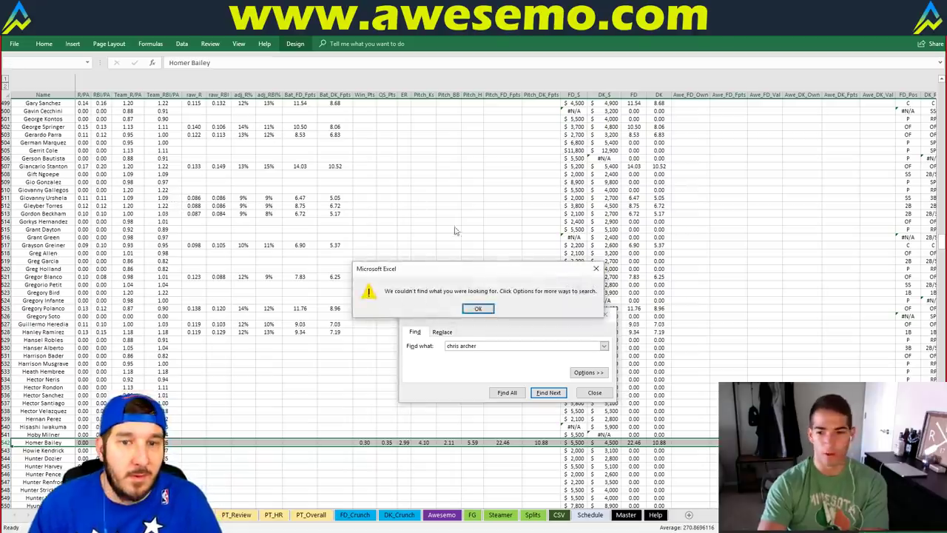
{"action": "key", "text": "Return"}
{"action": "left_click", "coordinate": [387, 411]}
{"action": "left_click", "coordinate": [546, 393]}
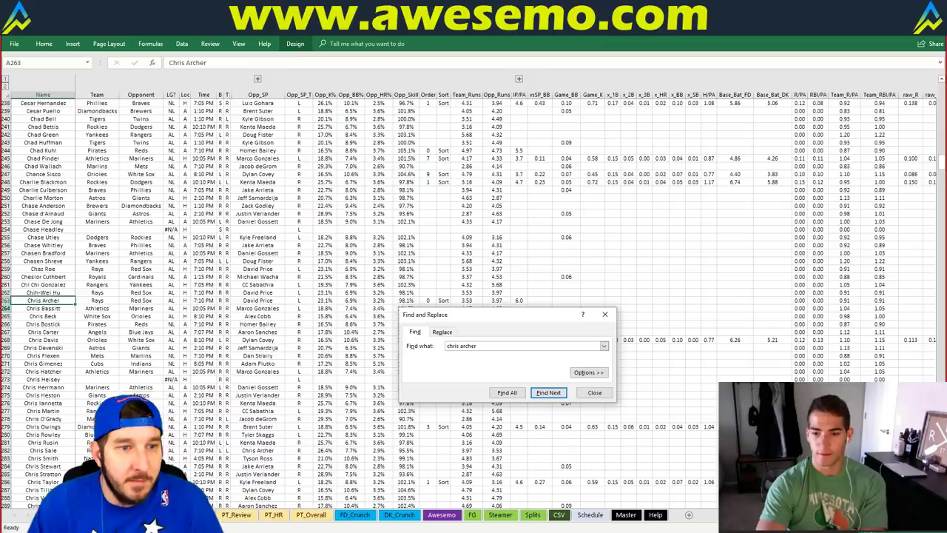
{"action": "left_click", "coordinate": [6, 300]}
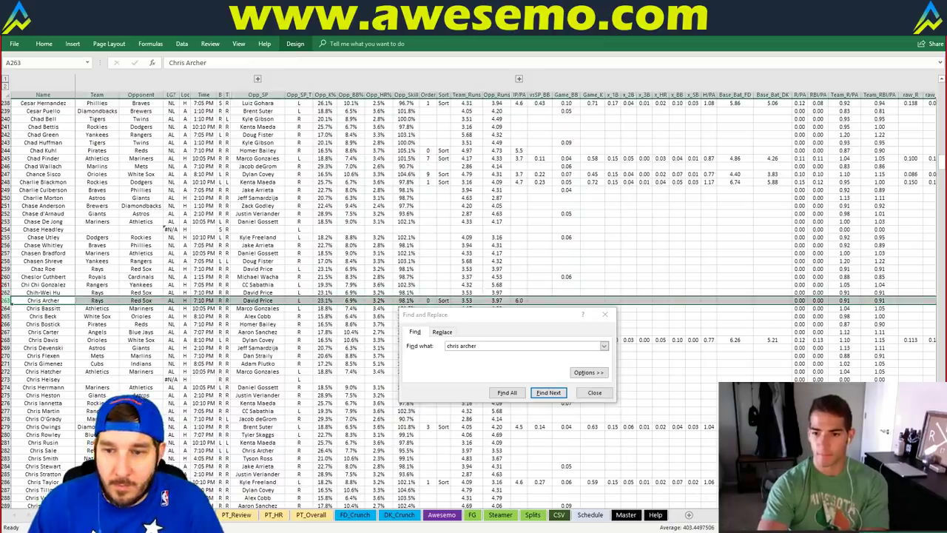
- Review Chris Archer's win, strikeout, earned-run, FanDuel and DraftKings projections, and return to the Red Sox and Rays matchup view
{"action": "scroll", "coordinate": [507, 300], "scroll_direction": "right", "scroll_amount": 10}
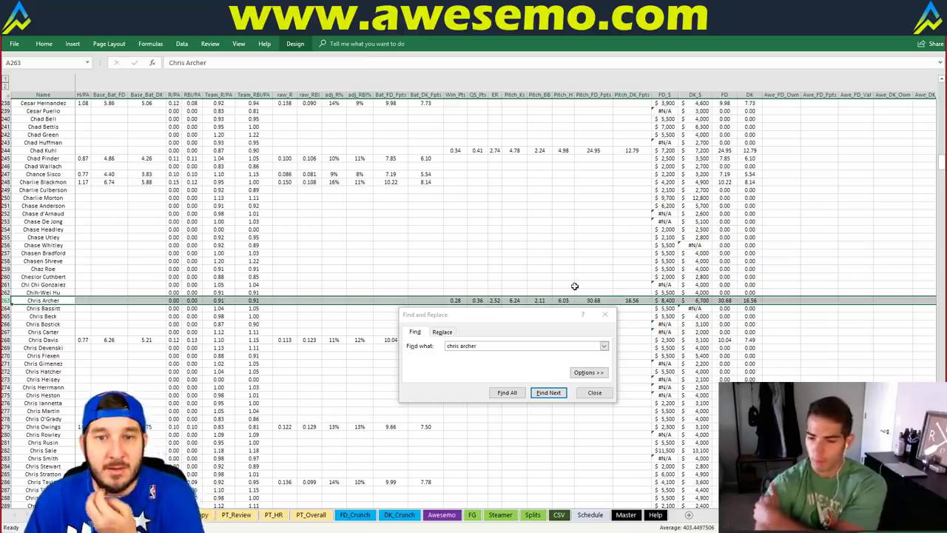
{"action": "left_click", "coordinate": [593, 395]}
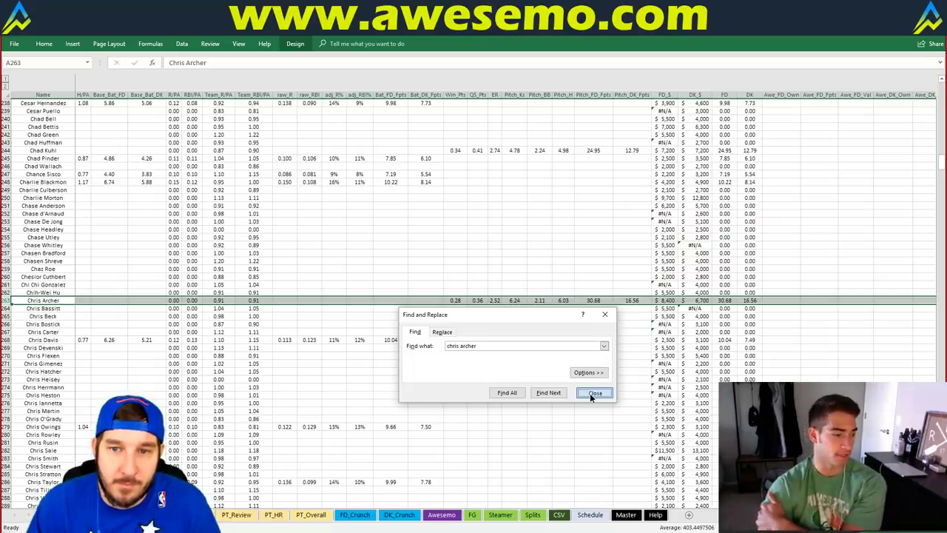
{"action": "left_click", "coordinate": [590, 393]}
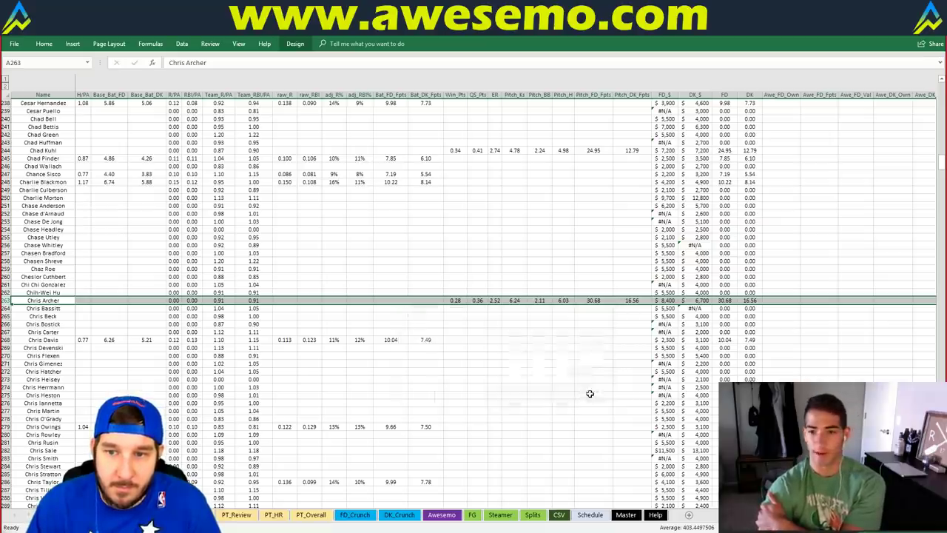
{"action": "left_click", "coordinate": [589, 514]}
{"action": "left_click", "coordinate": [430, 397]}
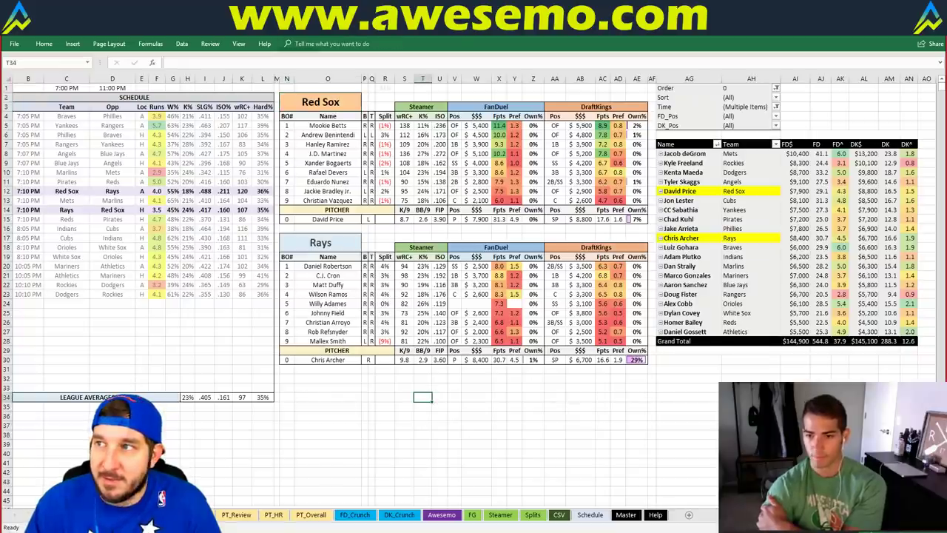
- Compare David Price's and Chris Archer's FanDuel and DraftKings salaries, projected points and ownership in the matchup and pitcher list
{"action": "left_click", "coordinate": [477, 379]}
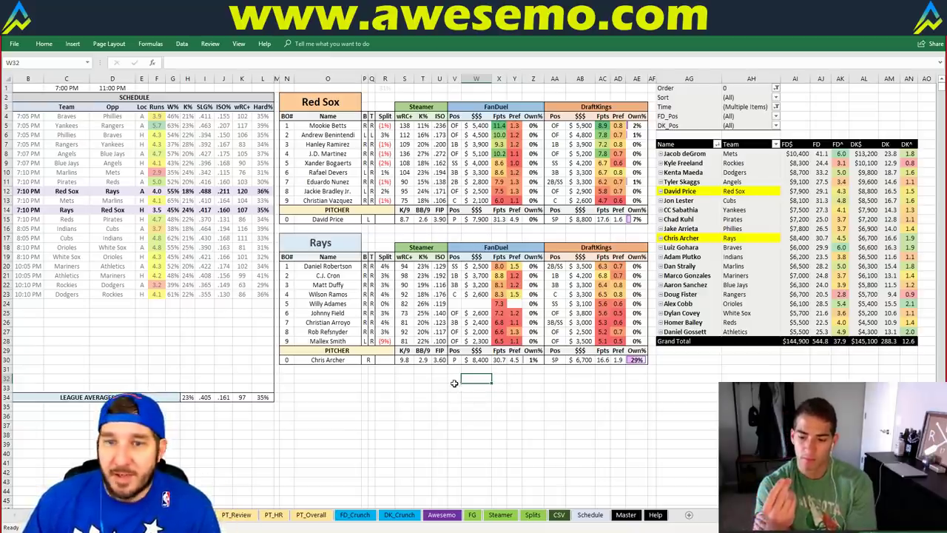
{"action": "left_click_drag", "start_coordinate": [453, 382], "coordinate": [540, 388]}
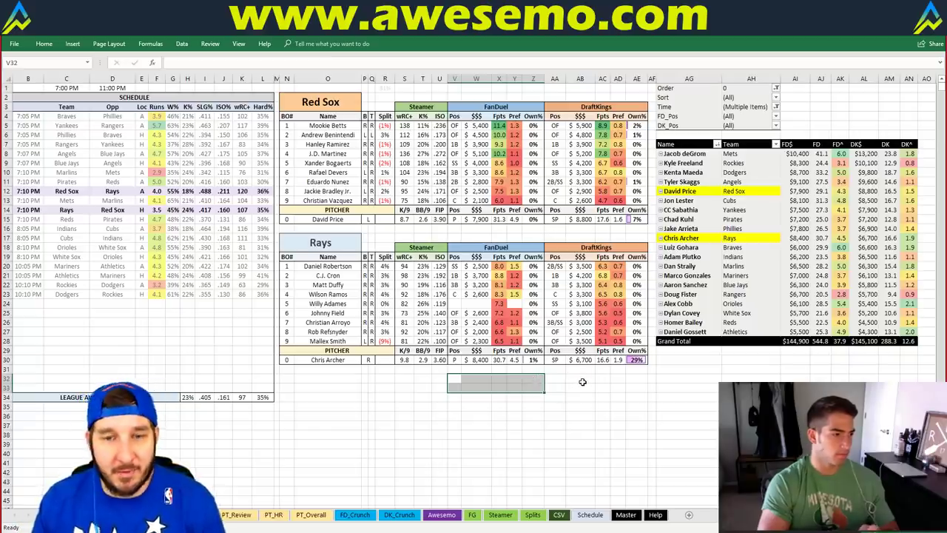
{"action": "left_click", "coordinate": [513, 229]}
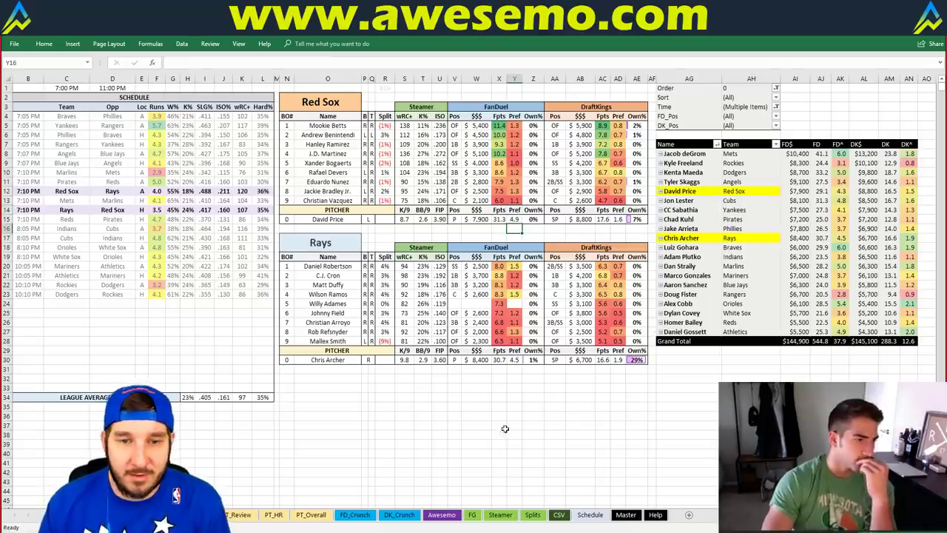
{"action": "left_click", "coordinate": [454, 378]}
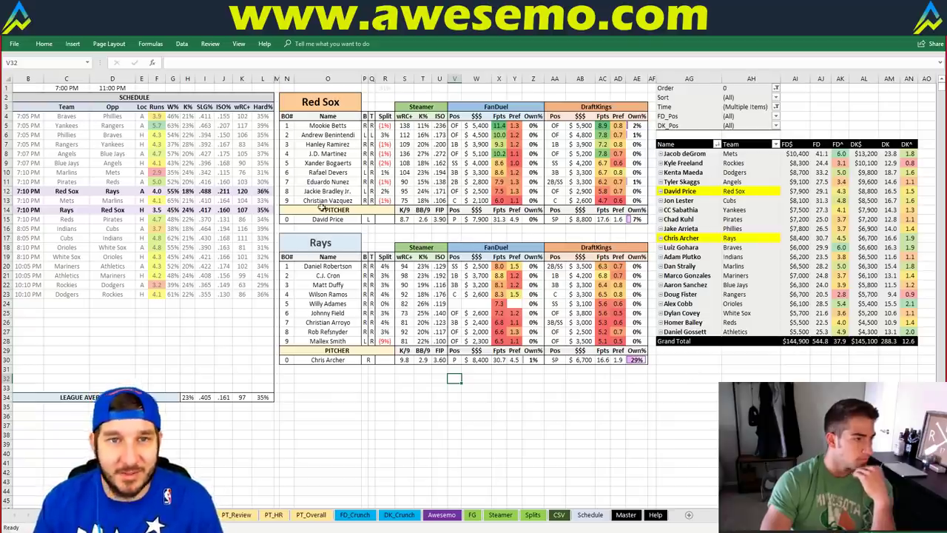
{"action": "left_click", "coordinate": [344, 106]}
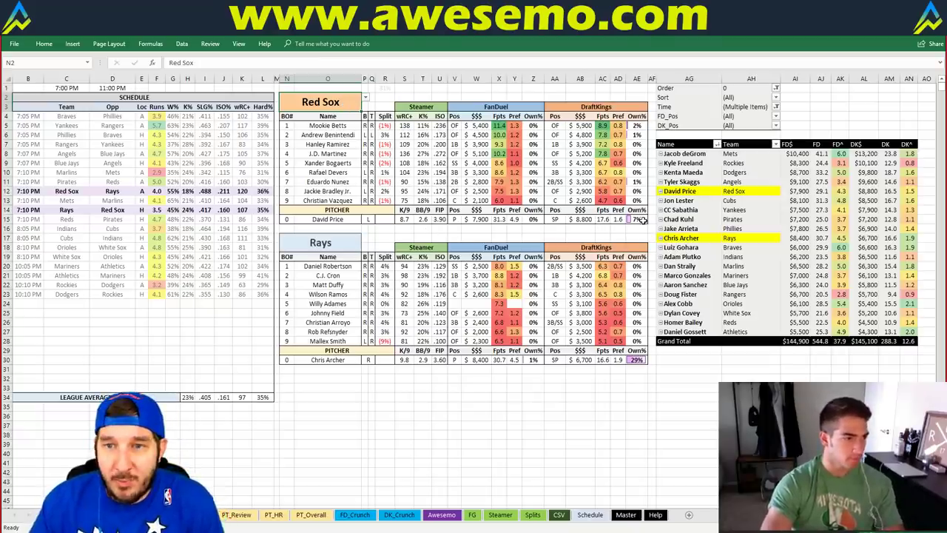
{"action": "left_click", "coordinate": [639, 219]}
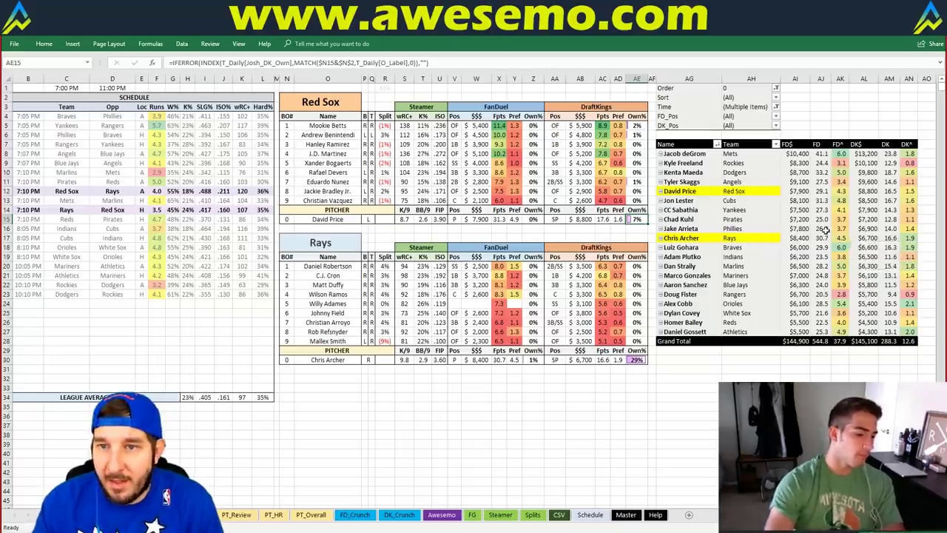
{"action": "mouse_move", "coordinate": [808, 242]}
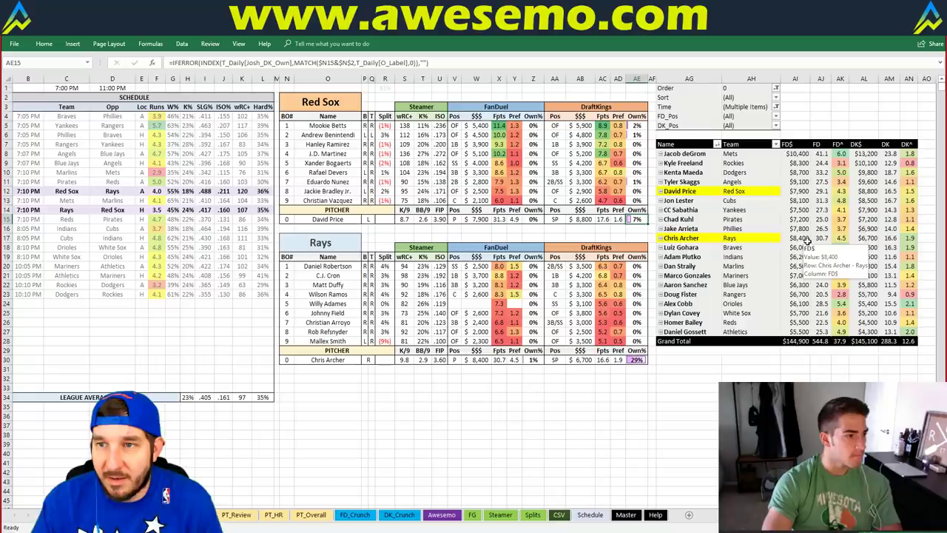
{"action": "mouse_move", "coordinate": [860, 241]}
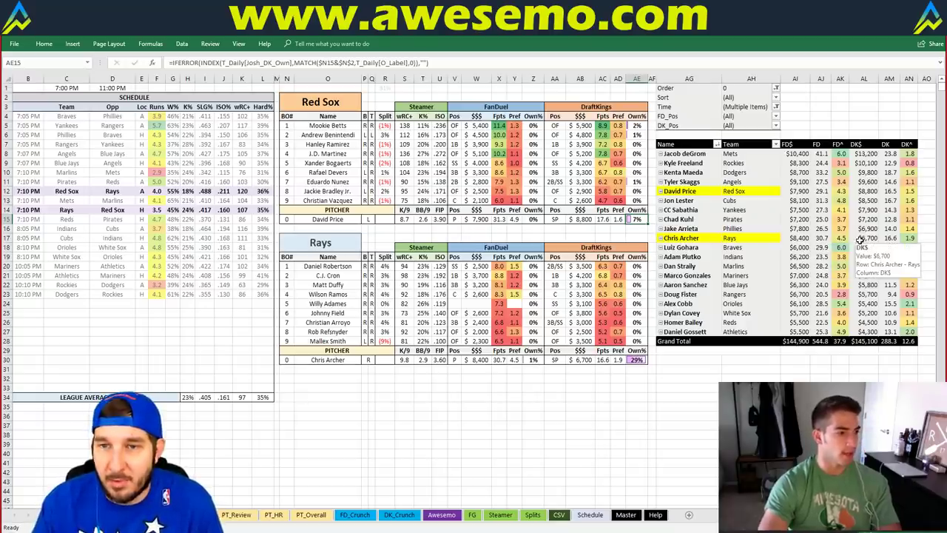
{"action": "left_click", "coordinate": [591, 229]}
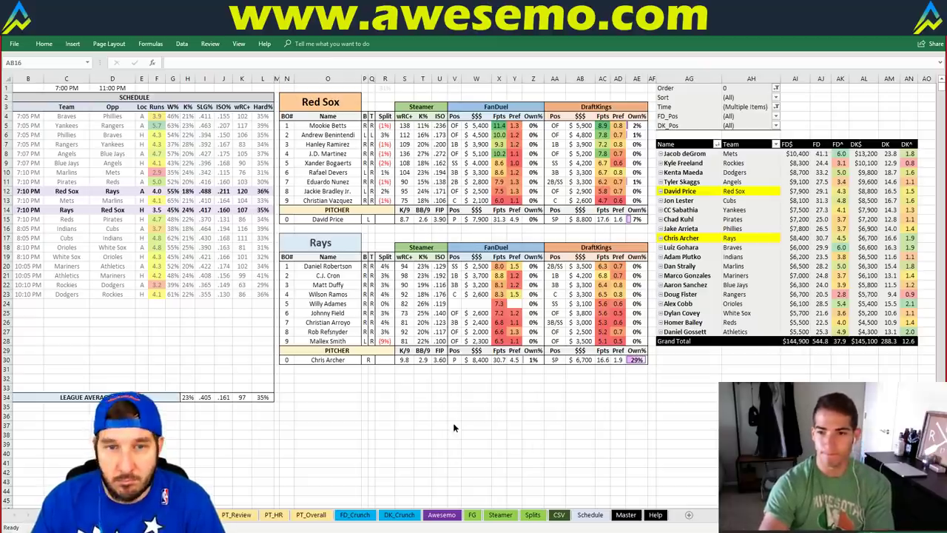
{"action": "left_click", "coordinate": [427, 369]}
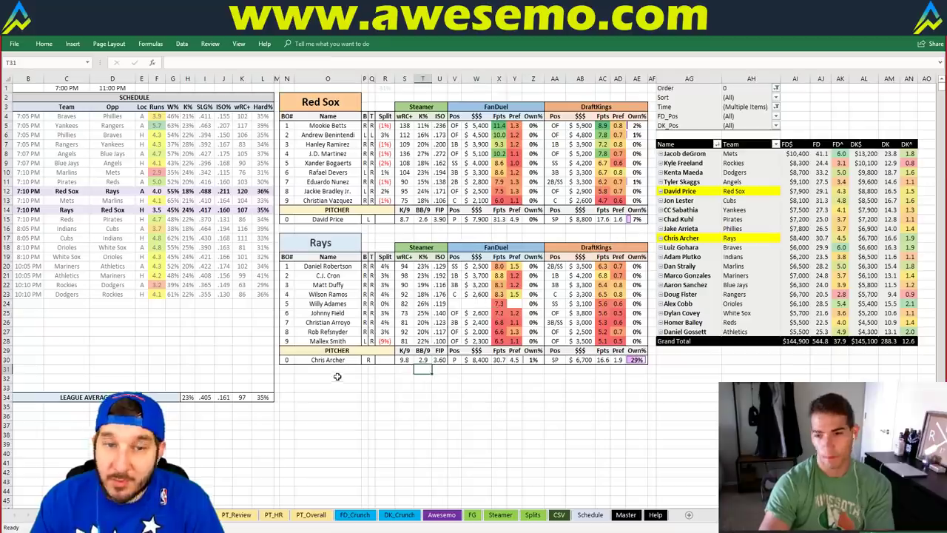
- Set the matchup view's team to Indians and examine the Indians and Cubs pitchers' and hitters' projections
{"action": "left_click", "coordinate": [320, 102]}
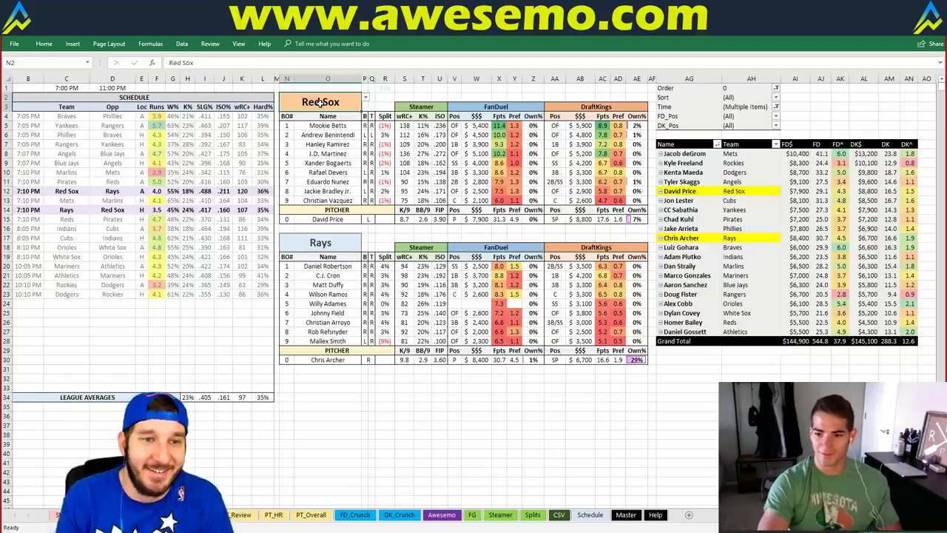
{"action": "type", "text": "Indians"}
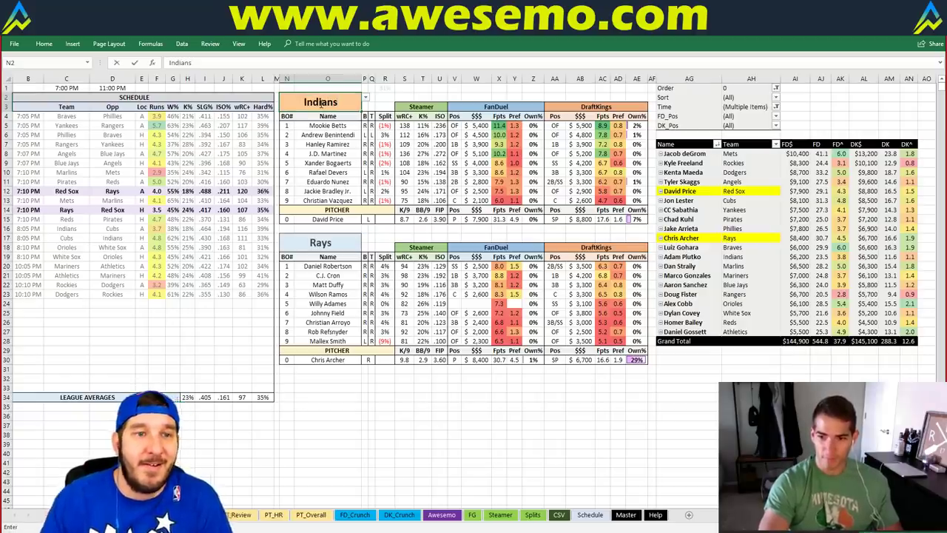
{"action": "key", "text": "Return"}
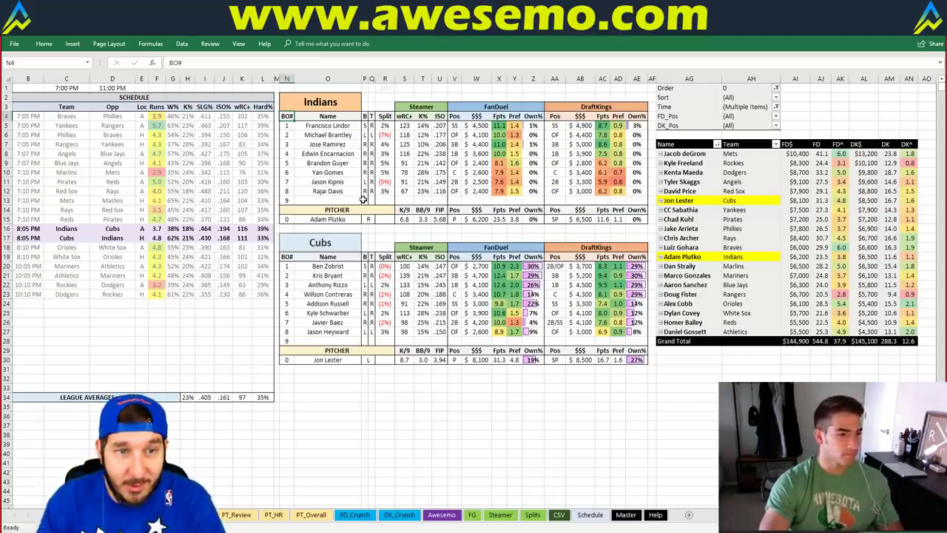
{"action": "left_click", "coordinate": [488, 235]}
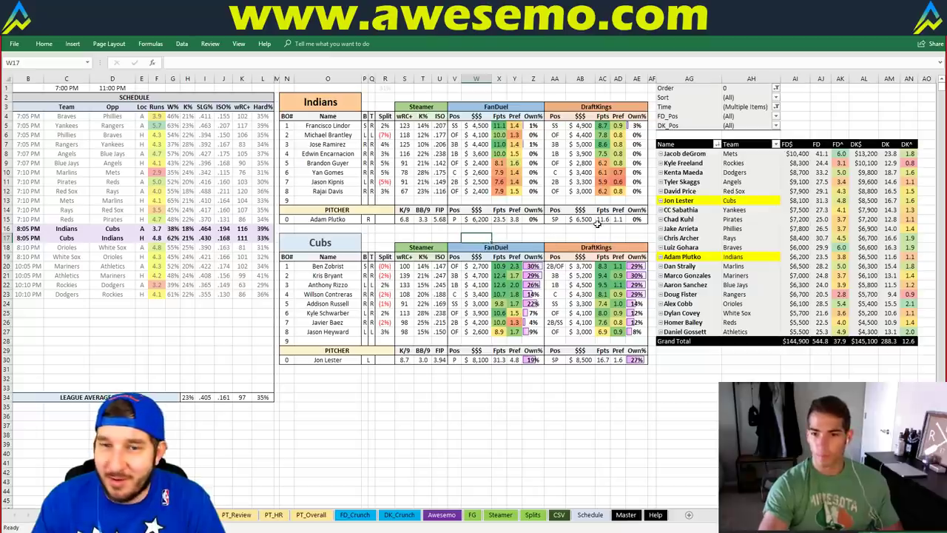
{"action": "left_click", "coordinate": [536, 237]}
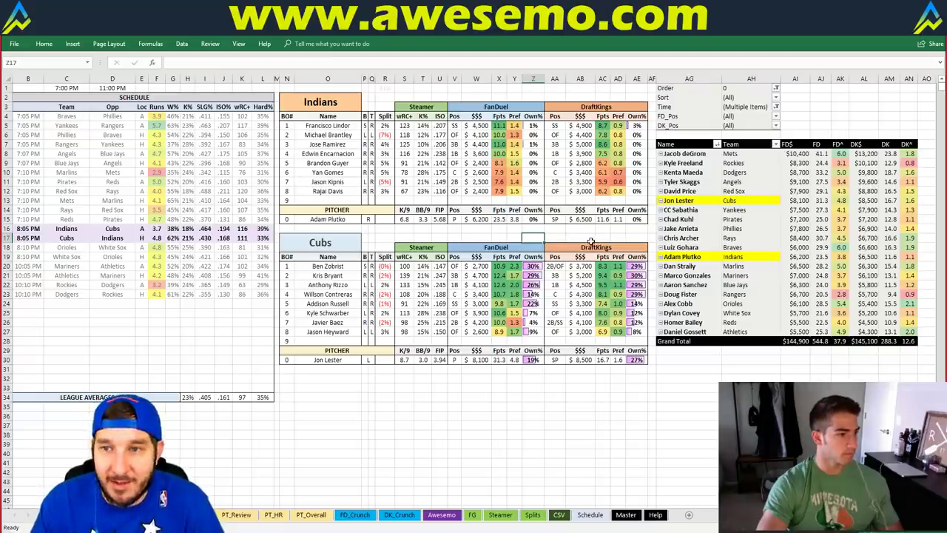
{"action": "left_click", "coordinate": [488, 229]}
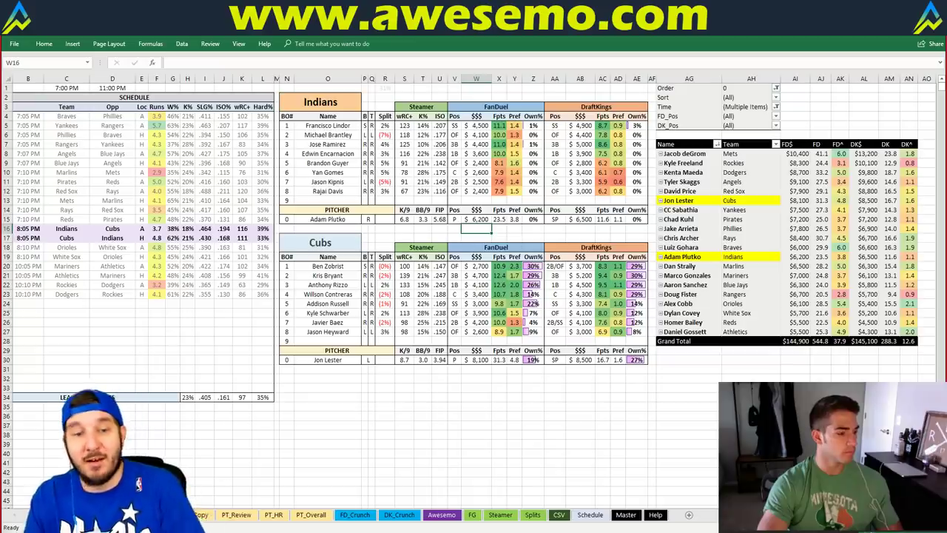
- Review the team stacks and pitcher ownership on the PT_Review sheet, and open the day's game lines on the Schedule sheet
{"action": "left_click", "coordinate": [236, 514]}
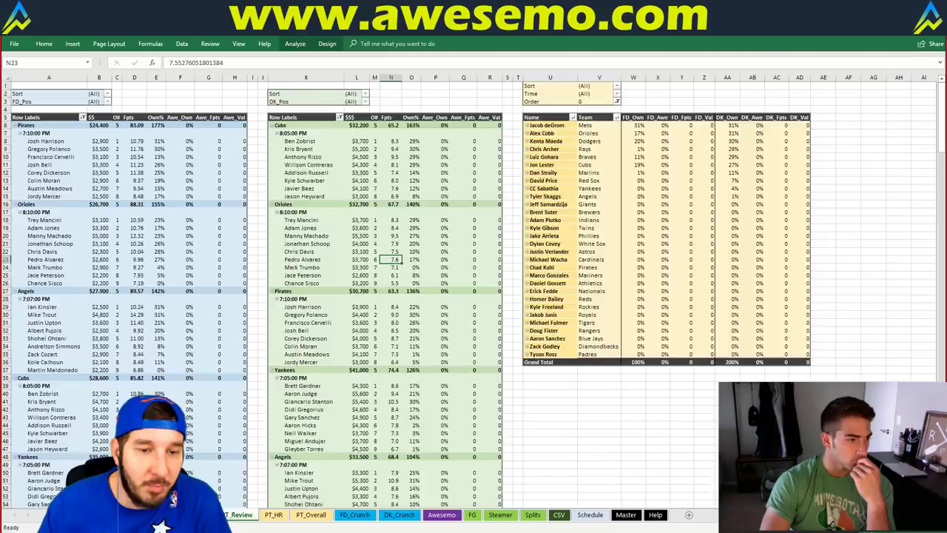
{"action": "left_click", "coordinate": [189, 514]}
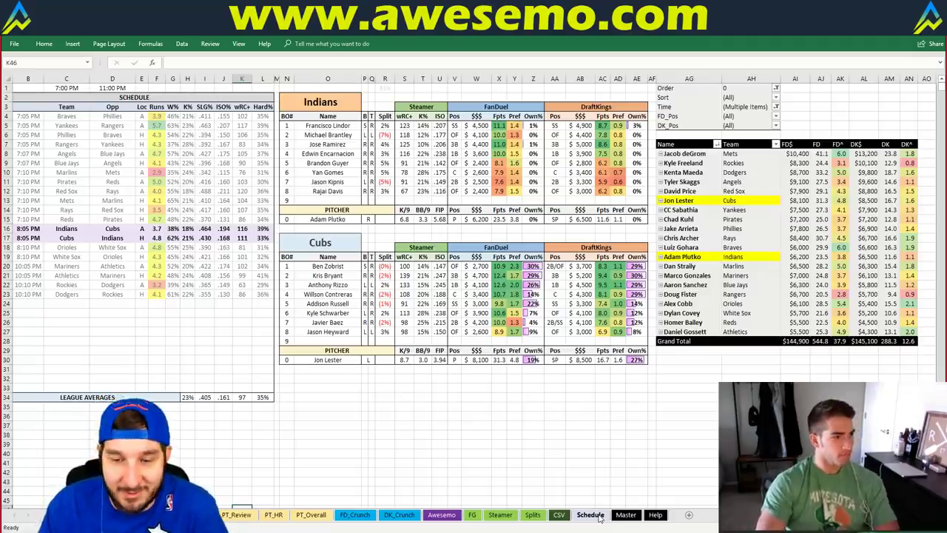
{"action": "left_click", "coordinate": [586, 515]}
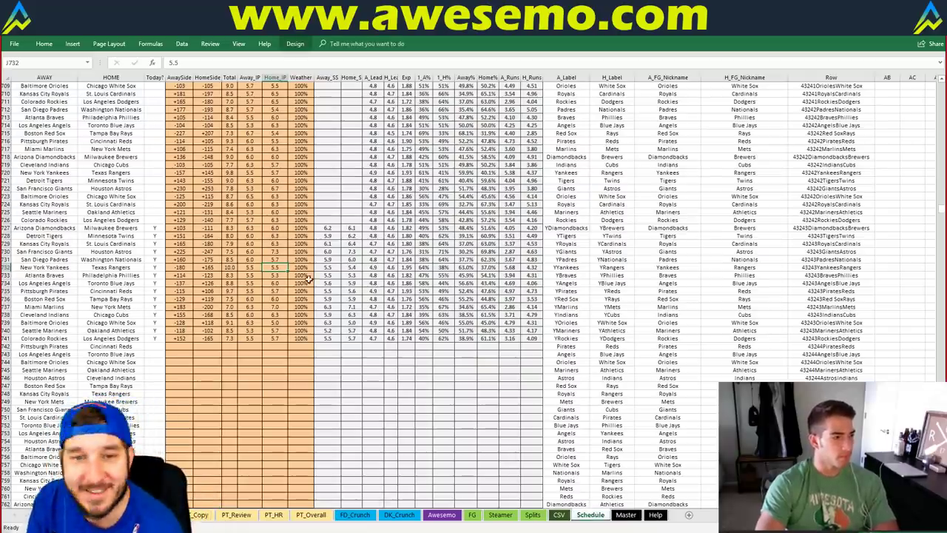
- Return to the Indians and Cubs matchup and compare the hitters' and pitchers' FanDuel and DraftKings projections and ownership
{"action": "left_click", "coordinate": [373, 322]}
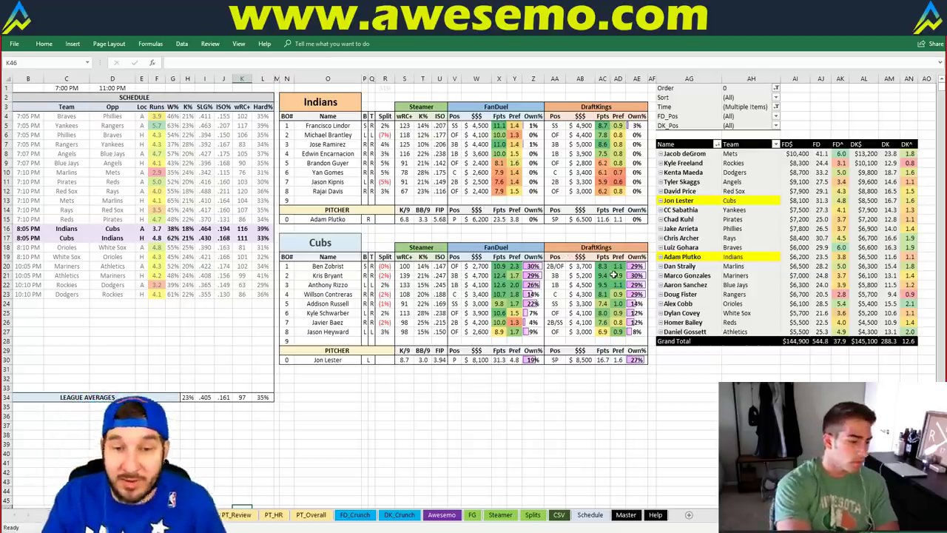
{"action": "left_click", "coordinate": [472, 408]}
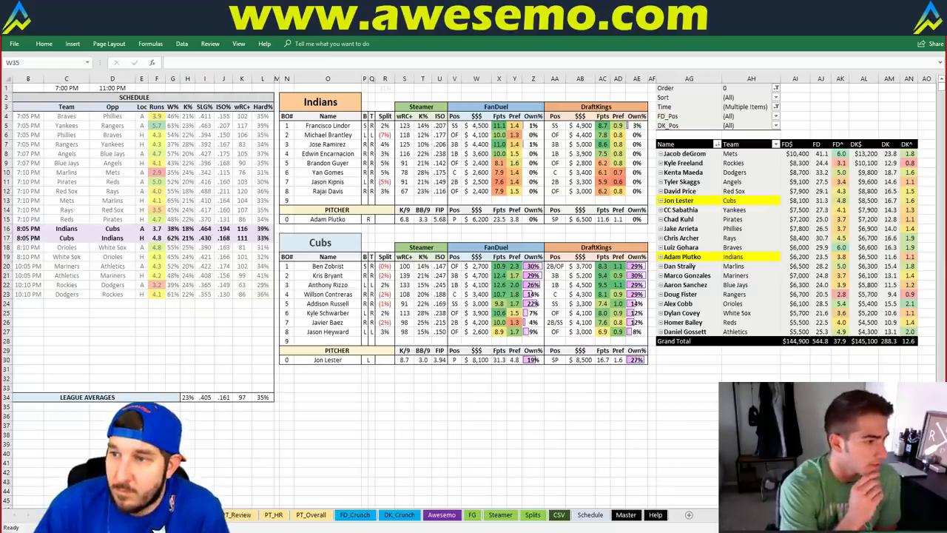
{"action": "left_click", "coordinate": [476, 406]}
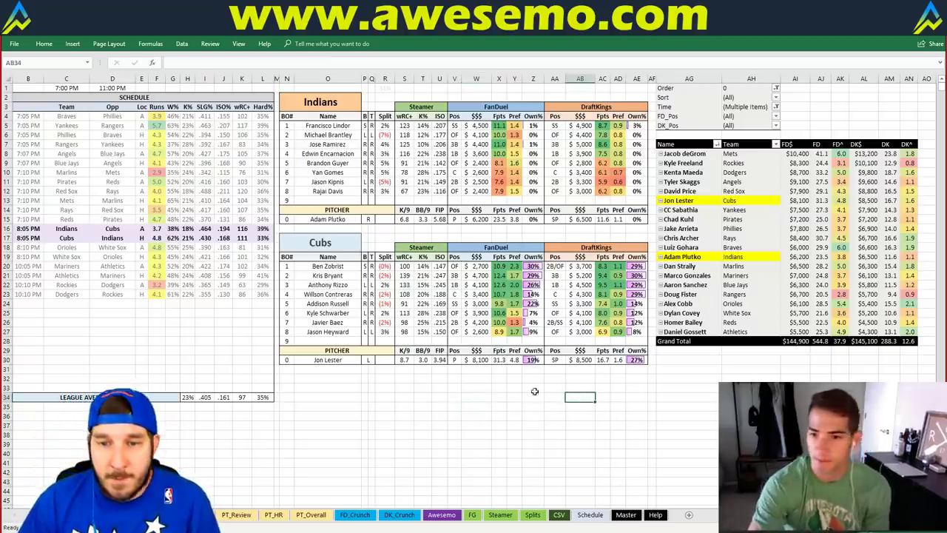
- Set the matchup view's team to Orioles
{"action": "left_click", "coordinate": [319, 103]}
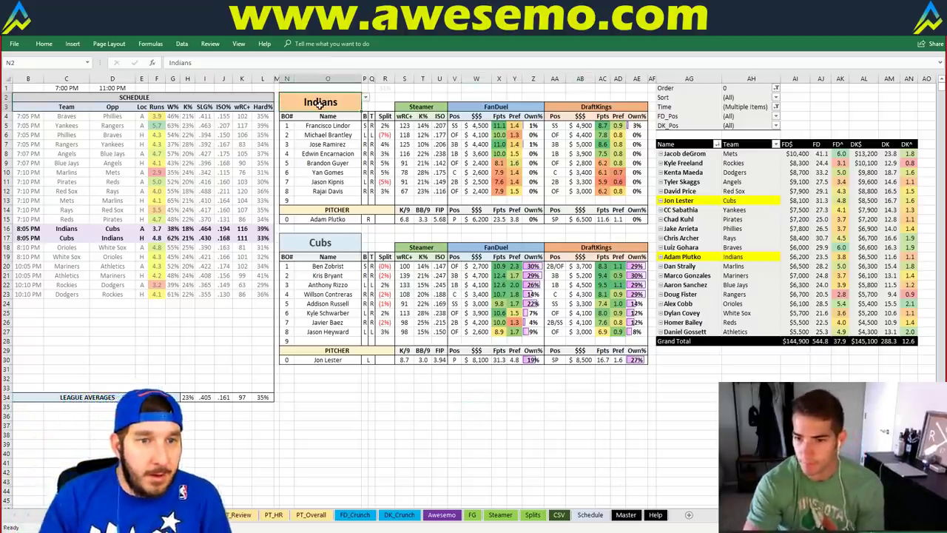
{"action": "type", "text": "Orioles"}
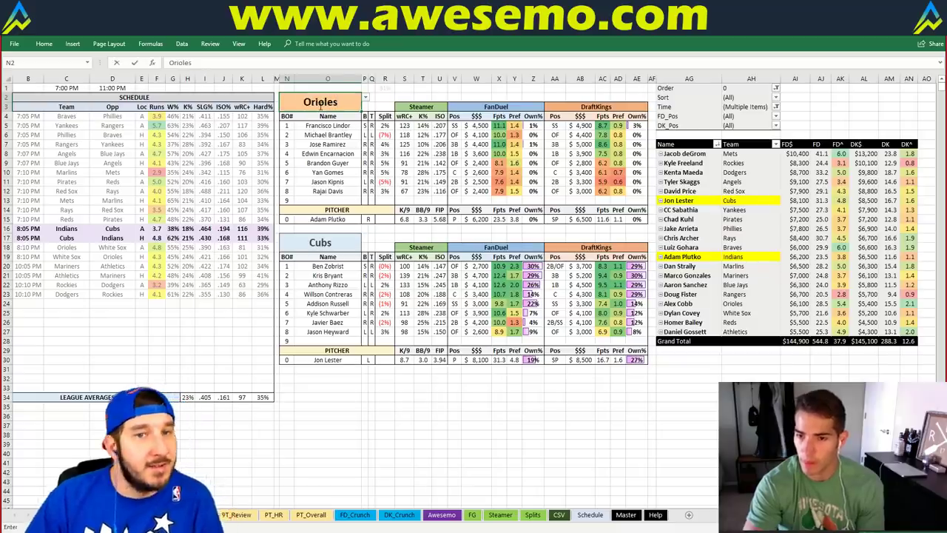
{"action": "key", "text": "Return"}
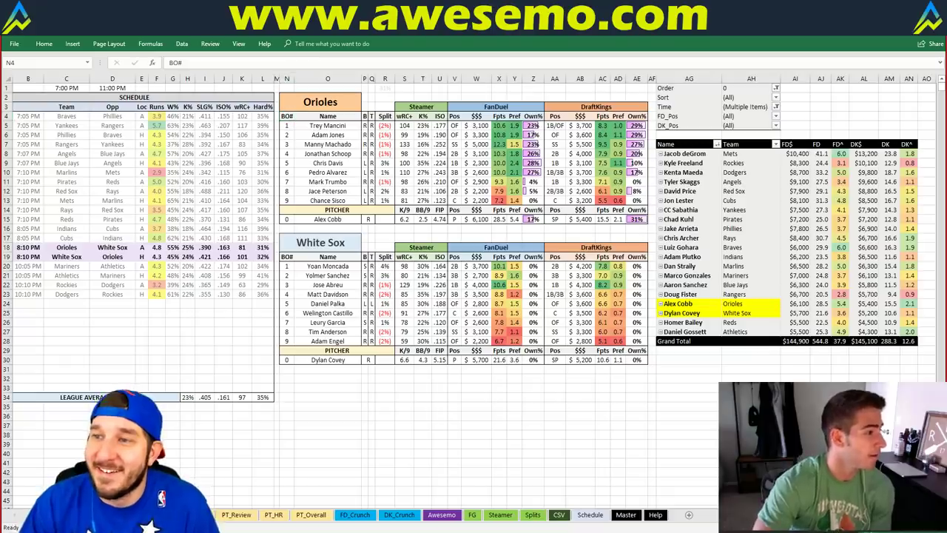
- On the Schedule sheet, set the away starter's innings for today's Baltimore Orioles at Chicago White Sox game to 6
{"action": "left_click", "coordinate": [578, 514]}
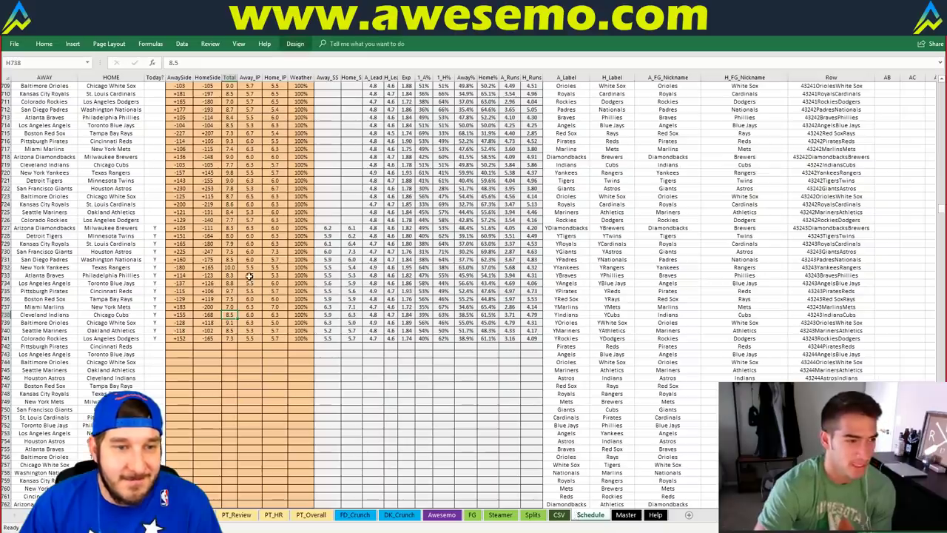
{"action": "left_click", "coordinate": [228, 323]}
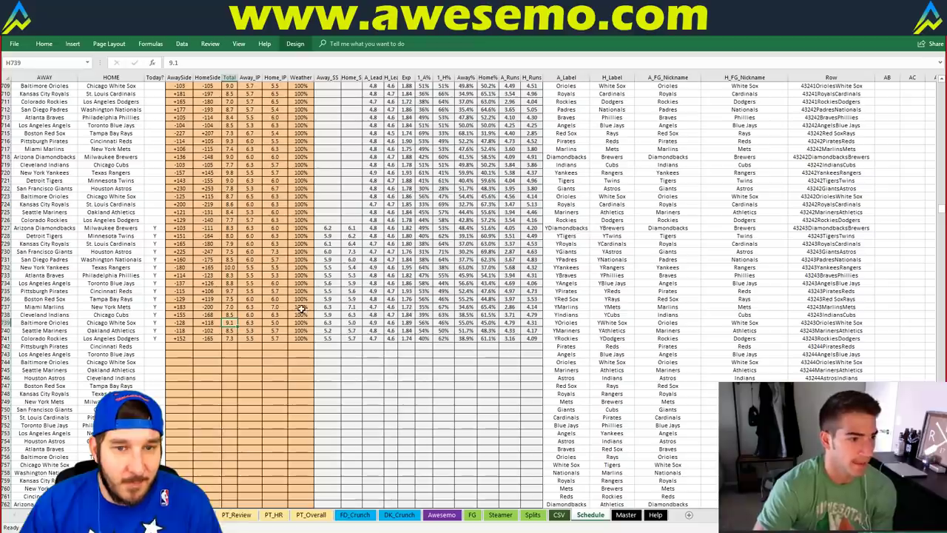
{"action": "key", "text": "Right"}
{"action": "type", "text": "6"}
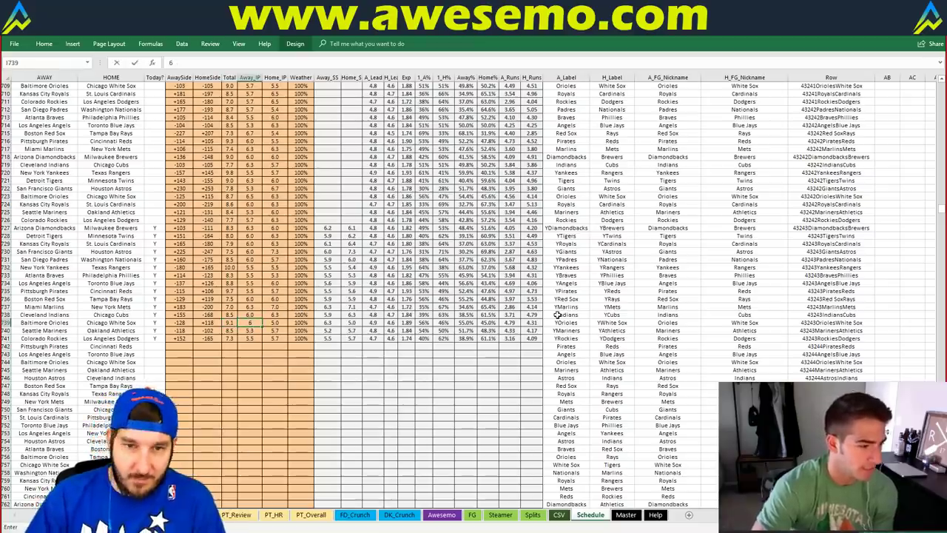
{"action": "key", "text": "Return"}
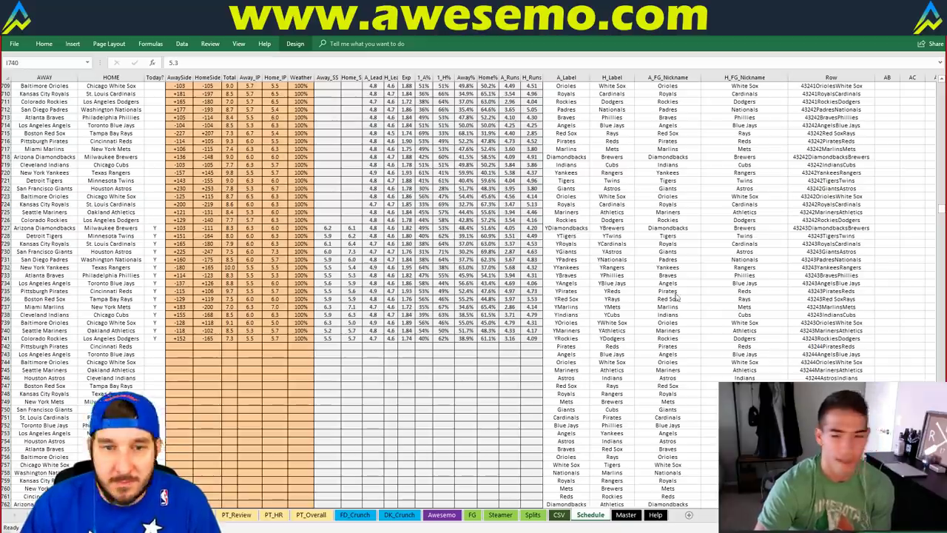
- Return to the Orioles and White Sox matchup view and refresh the pitcher list's pivot table
{"action": "key", "text": "ctrl+Page_Up"}
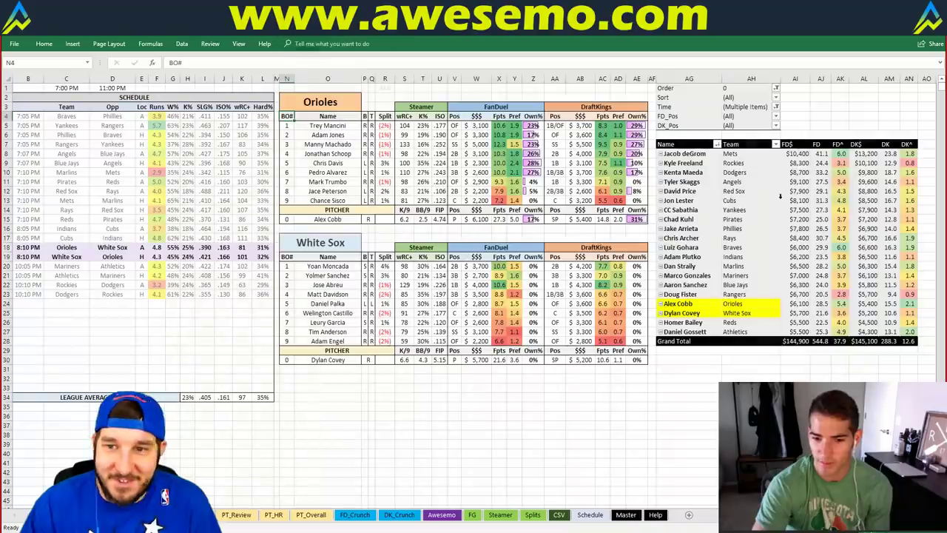
{"action": "right_click", "coordinate": [785, 200]}
{"action": "left_click", "coordinate": [814, 244]}
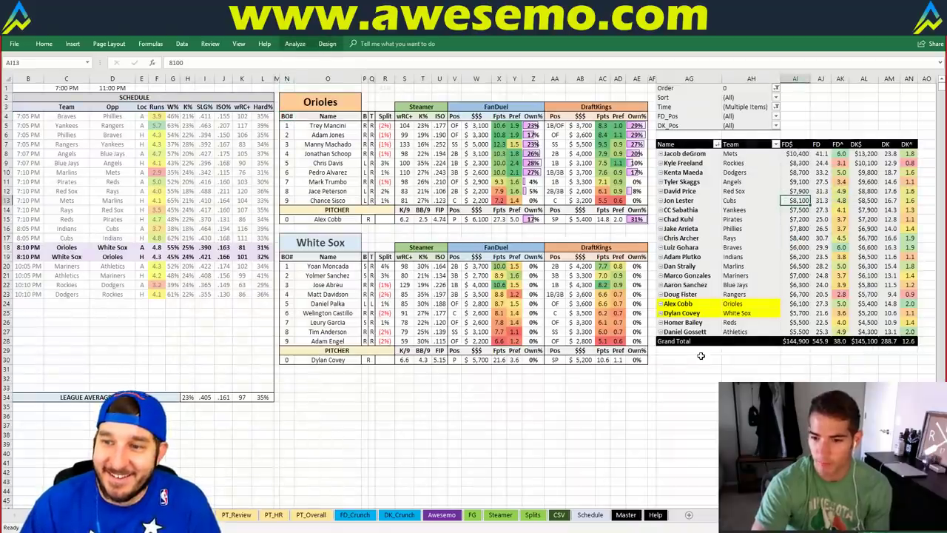
- Review the Orioles and White Sox hitters' salaries, projected points and ownership alongside pitchers Alex Cobb and Dylan Covey
{"action": "left_click", "coordinate": [789, 369]}
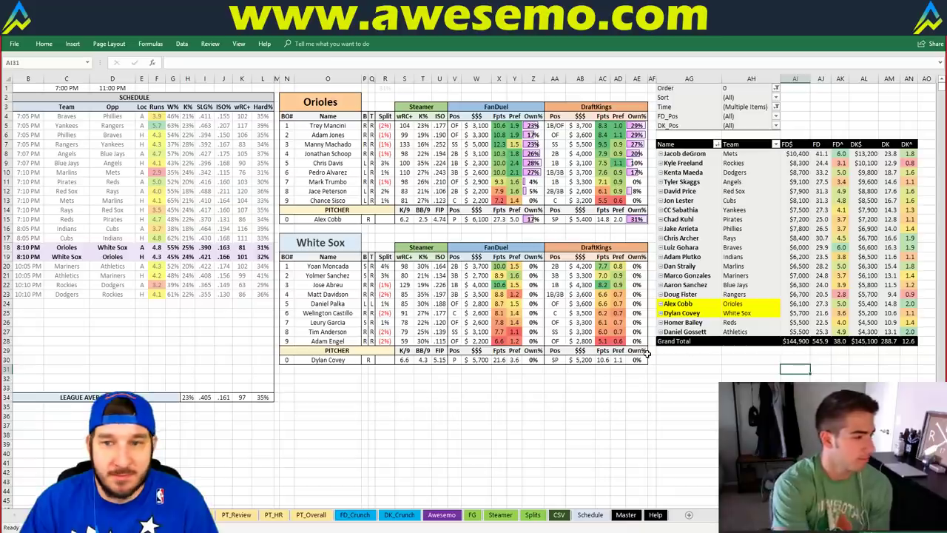
{"action": "left_click", "coordinate": [733, 360]}
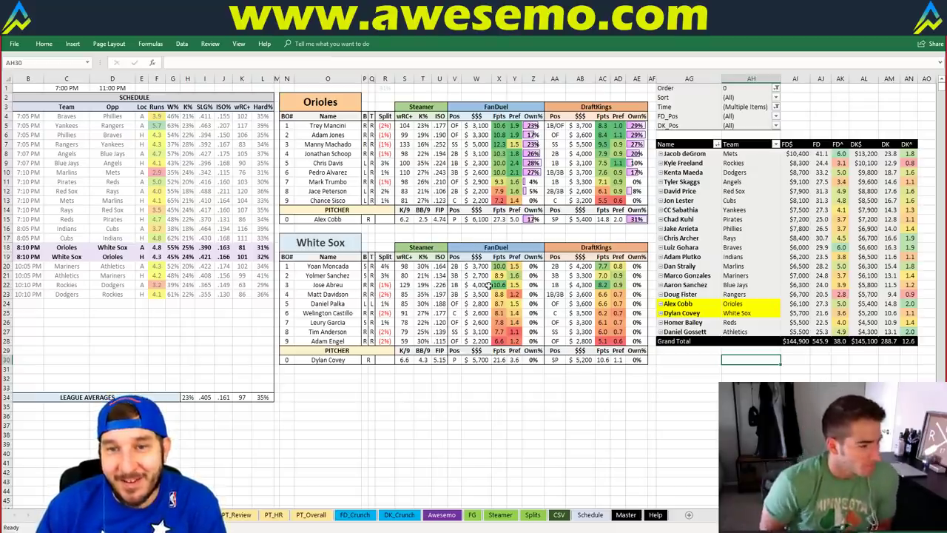
{"action": "left_click", "coordinate": [603, 231]}
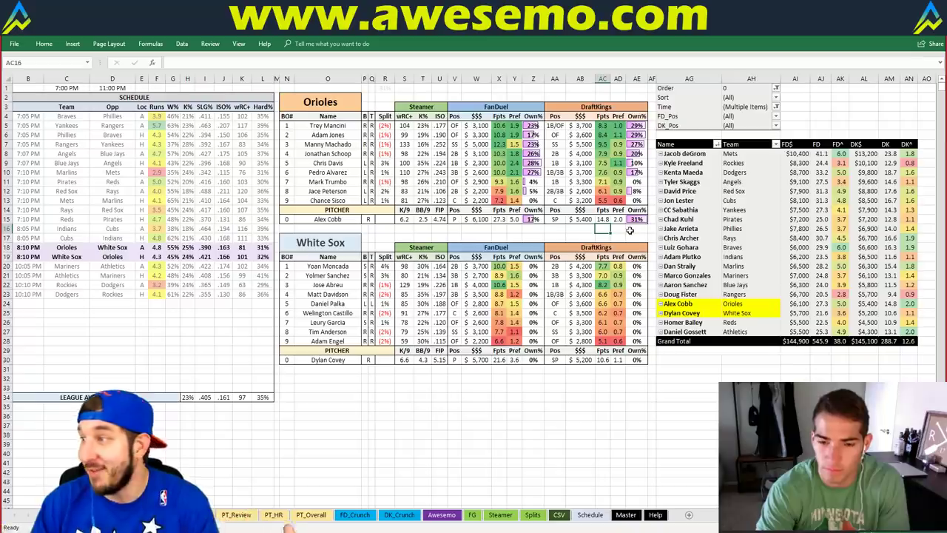
{"action": "left_click", "coordinate": [556, 237]}
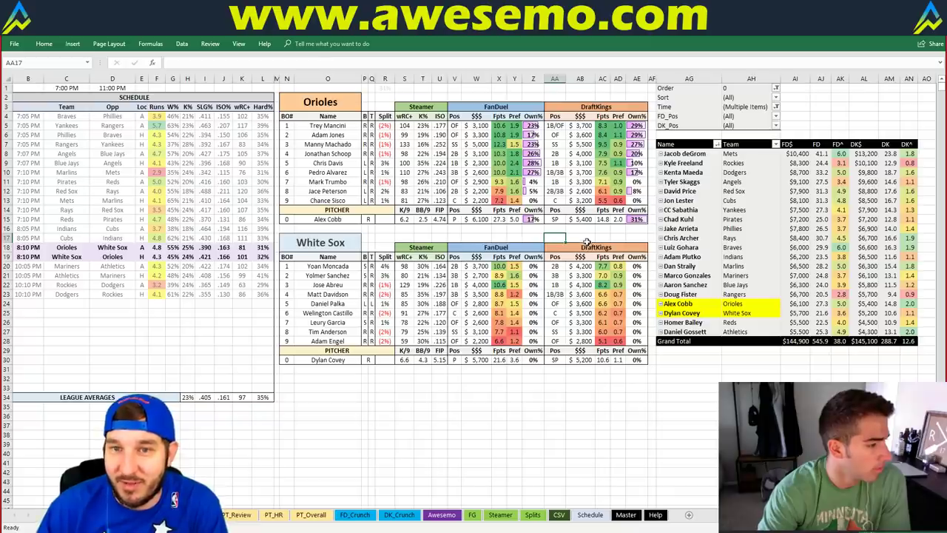
{"action": "left_click", "coordinate": [576, 236]}
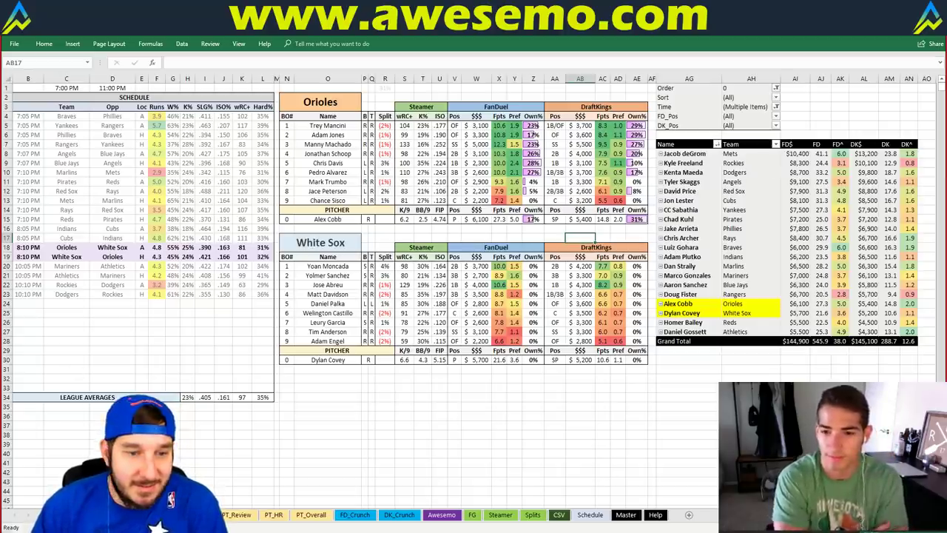
- Find Alex Cobb in the player projections sheet and review his win, strikeout, earned-run, FanDuel and DraftKings projections
{"action": "key", "text": "ctrl+Page_Up"}
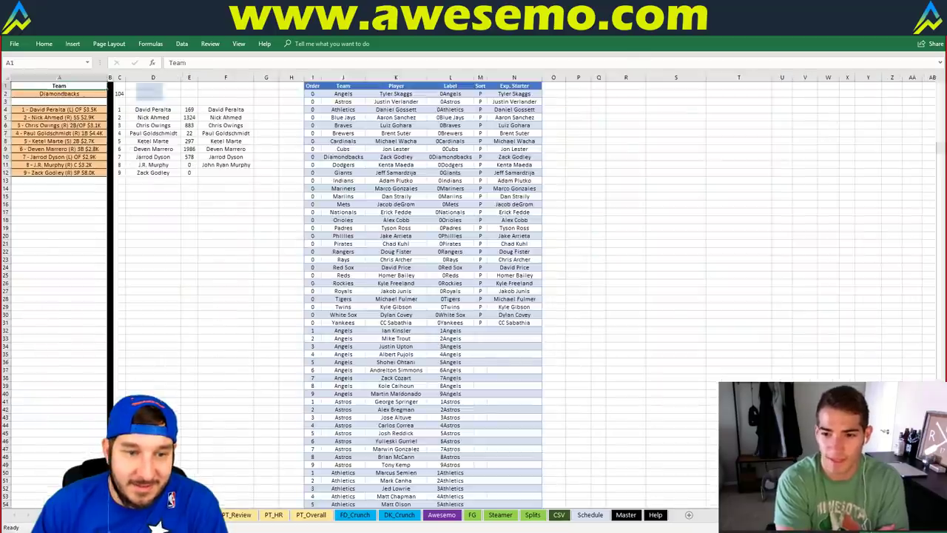
{"action": "key", "text": "ctrl+Page_Up"}
{"action": "left_click", "coordinate": [326, 284]}
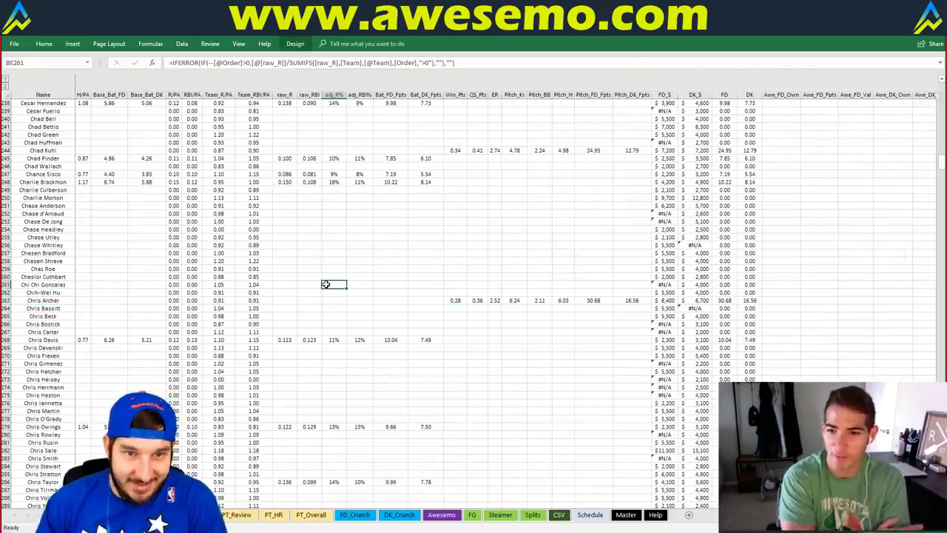
{"action": "key", "text": "ctrl+f"}
{"action": "type", "text": "alex cobb"}
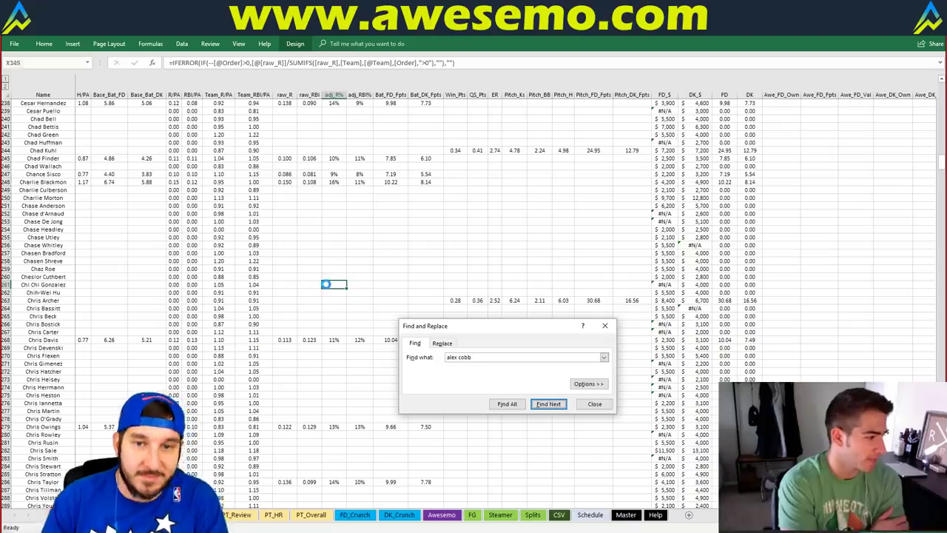
{"action": "key", "text": "Return"}
{"action": "key", "text": "Escape"}
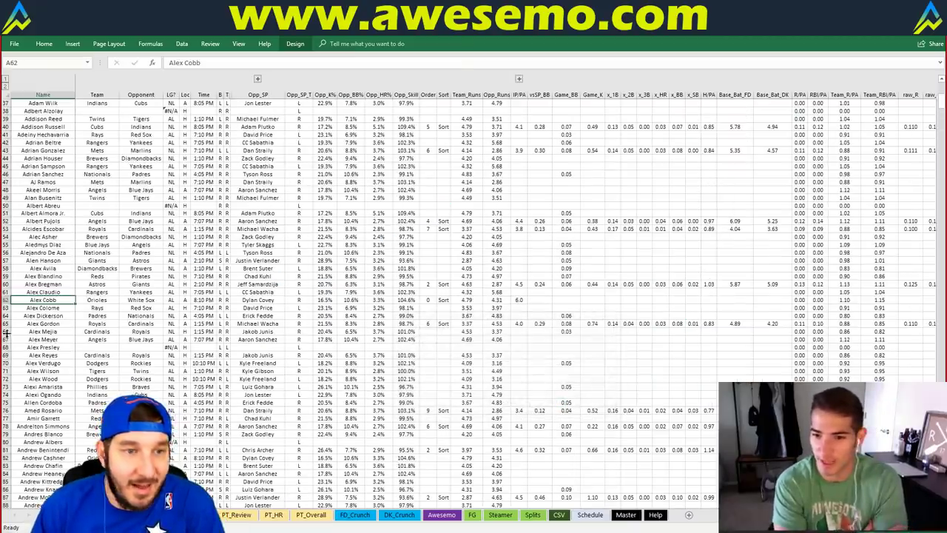
{"action": "left_click", "coordinate": [6, 299]}
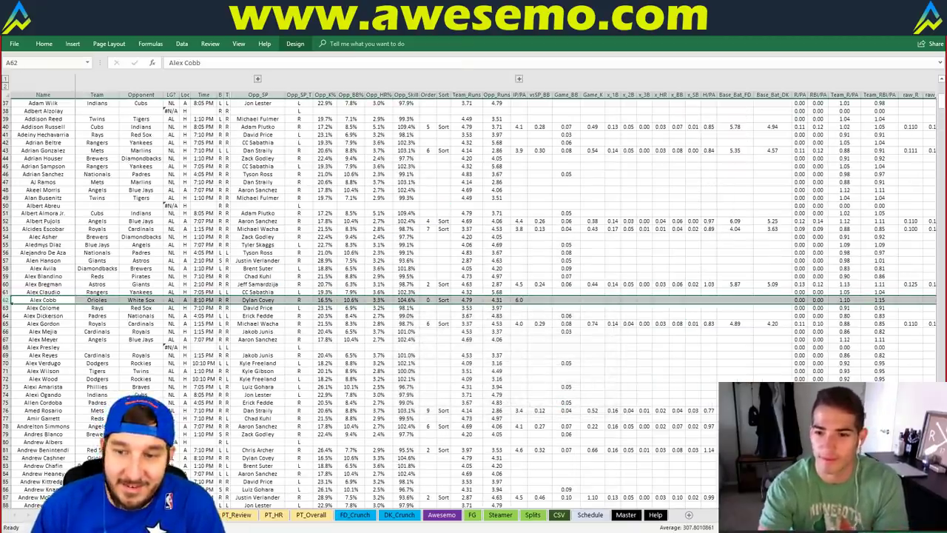
{"action": "scroll", "coordinate": [473, 296], "scroll_direction": "right", "scroll_amount": 5}
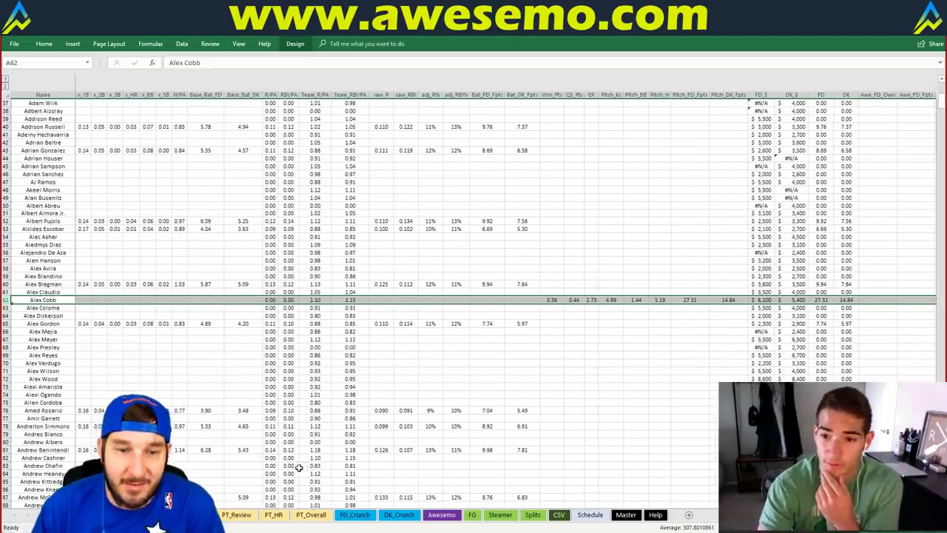
- Check the Orioles stack and pitcher ownership on the PT_Review sheet, and return to the matchup view
{"action": "key", "text": "ctrl+Page_Up"}
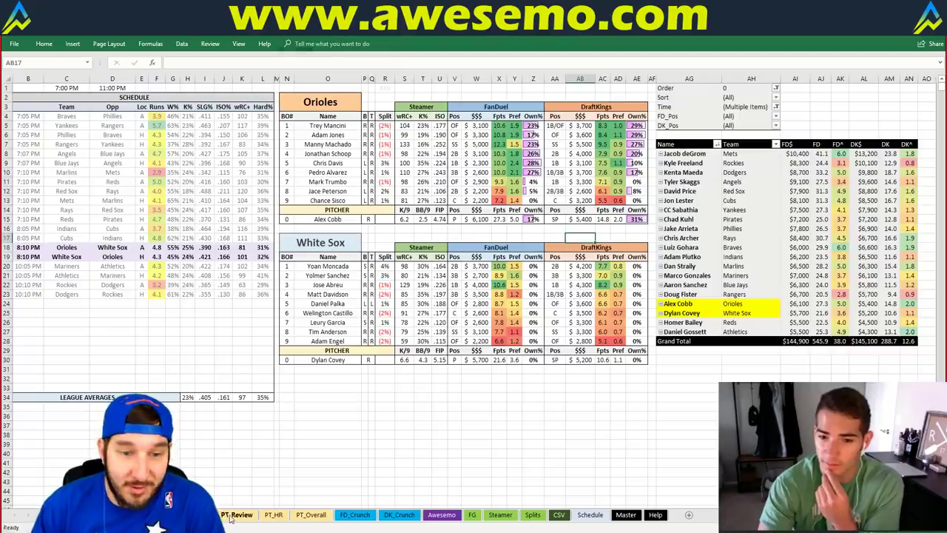
{"action": "key", "text": "ctrl+Page_Down"}
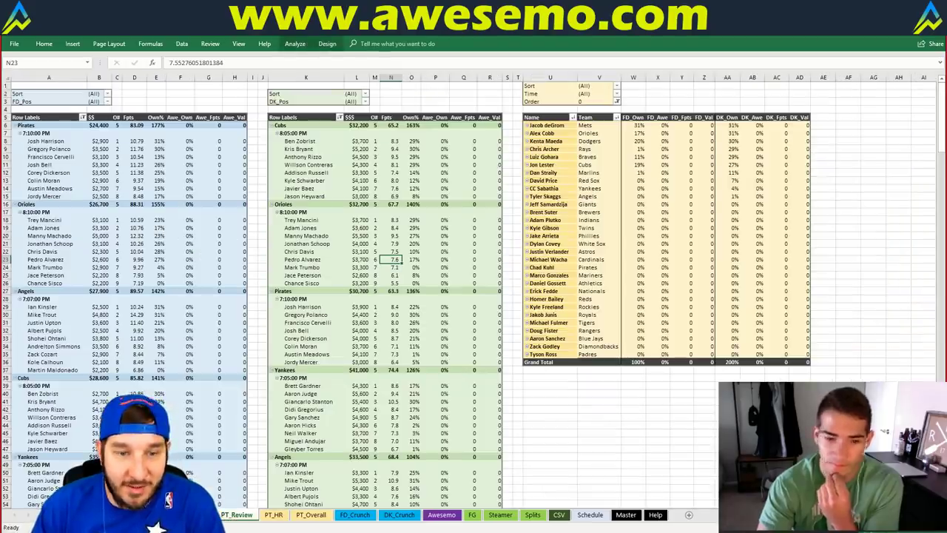
{"action": "key", "text": "ctrl+Page_Up"}
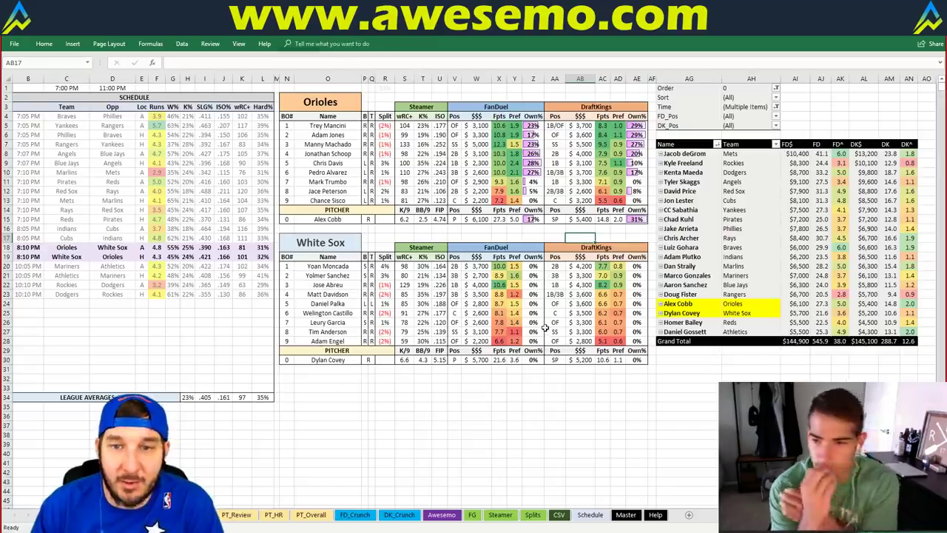
- Examine Alex Cobb's K/9, BB/9 and FIP together with the Orioles and White Sox projections in the matchup view
{"action": "left_click", "coordinate": [570, 378]}
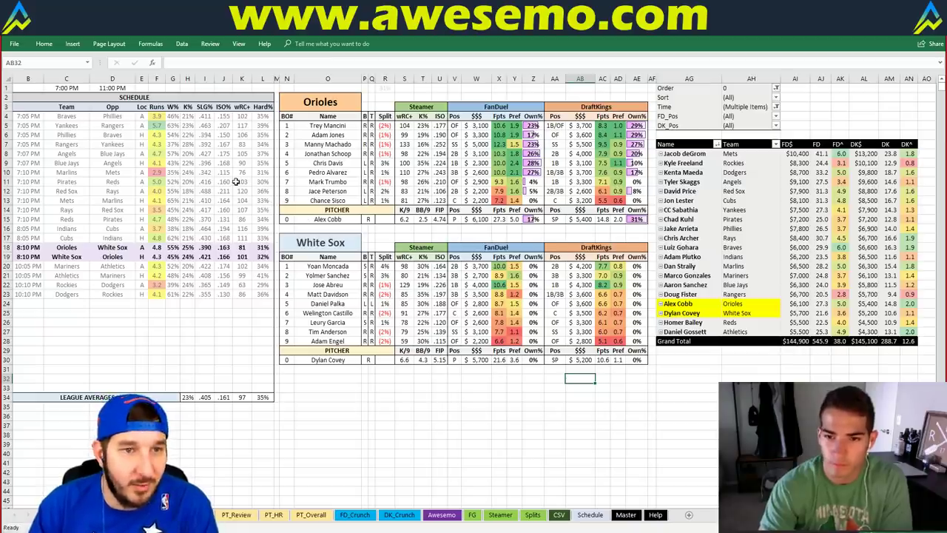
{"action": "left_click", "coordinate": [587, 237]}
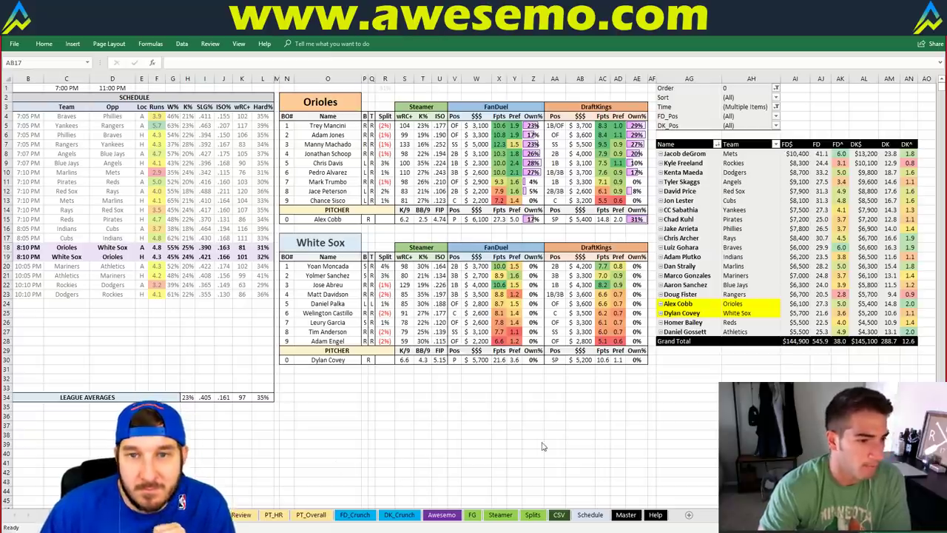
{"action": "left_click", "coordinate": [437, 377]}
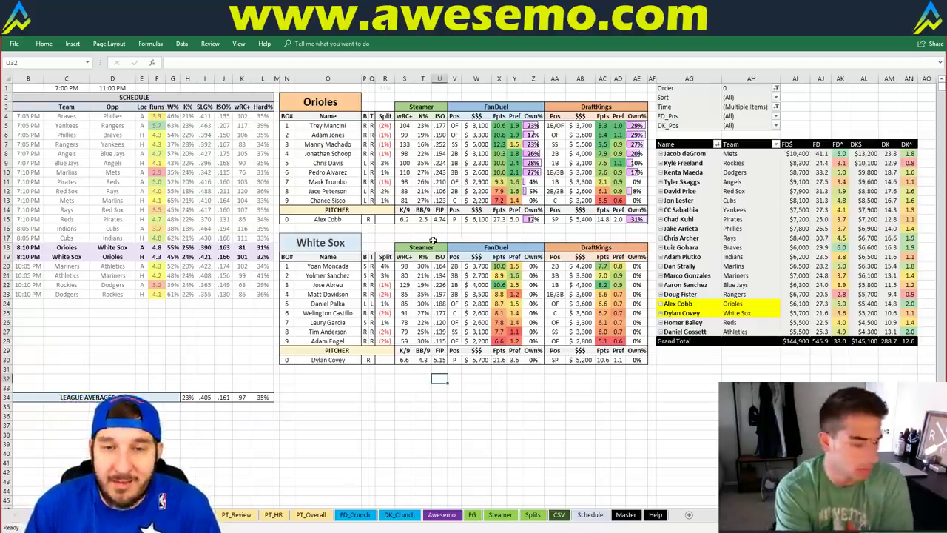
{"action": "left_click_drag", "start_coordinate": [404, 229], "coordinate": [441, 228]}
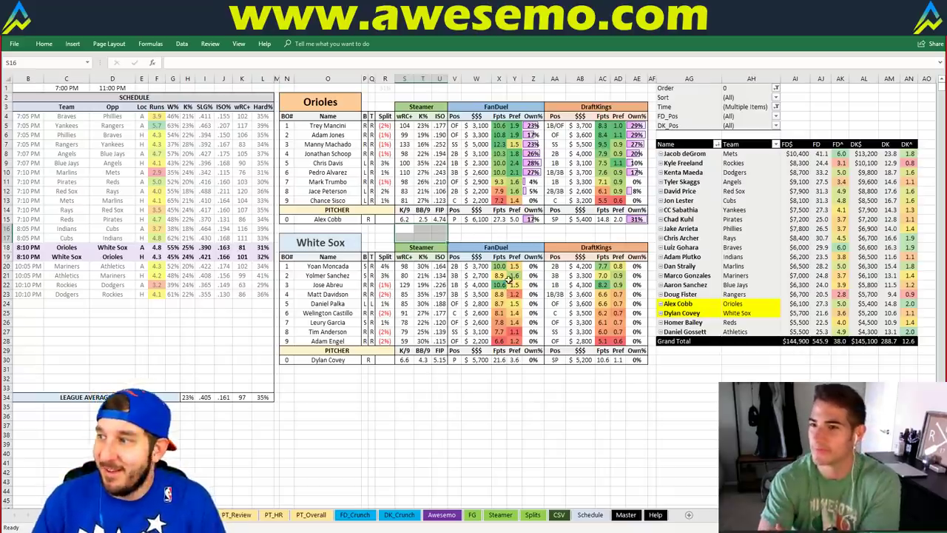
- Set the matchup view's team to Mariners and examine the Mariners and Athletics hitters' and pitchers' projections and ownership
{"action": "left_click", "coordinate": [328, 102]}
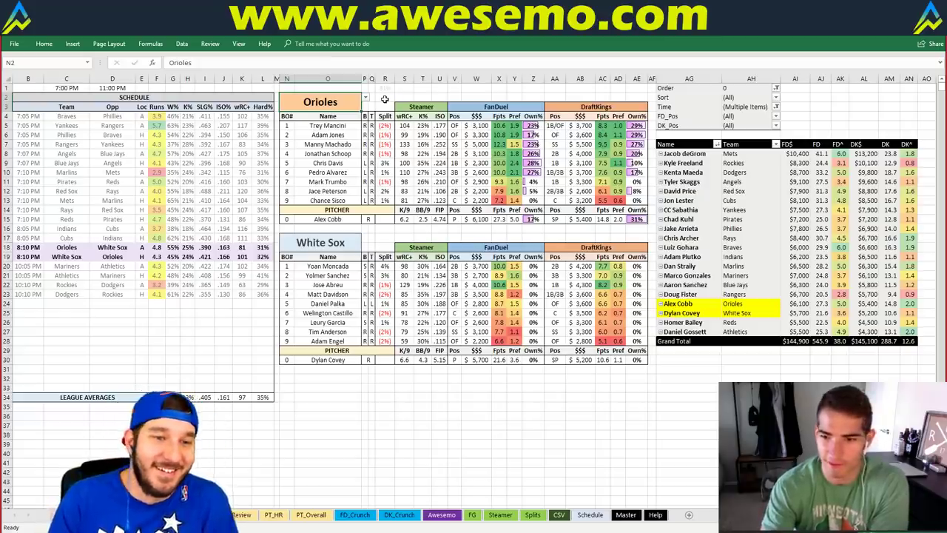
{"action": "key", "text": "F2"}
{"action": "type", "text": "Mariners"}
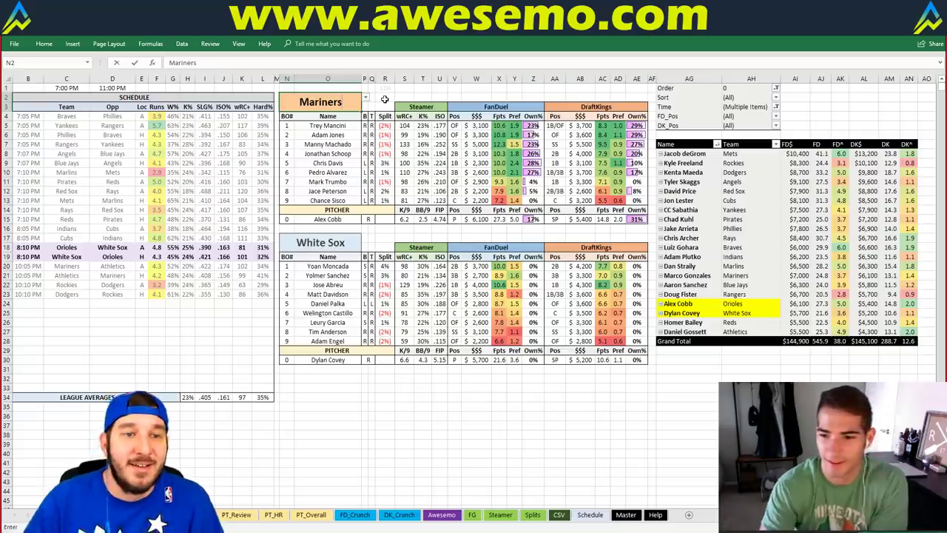
{"action": "key", "text": "Return"}
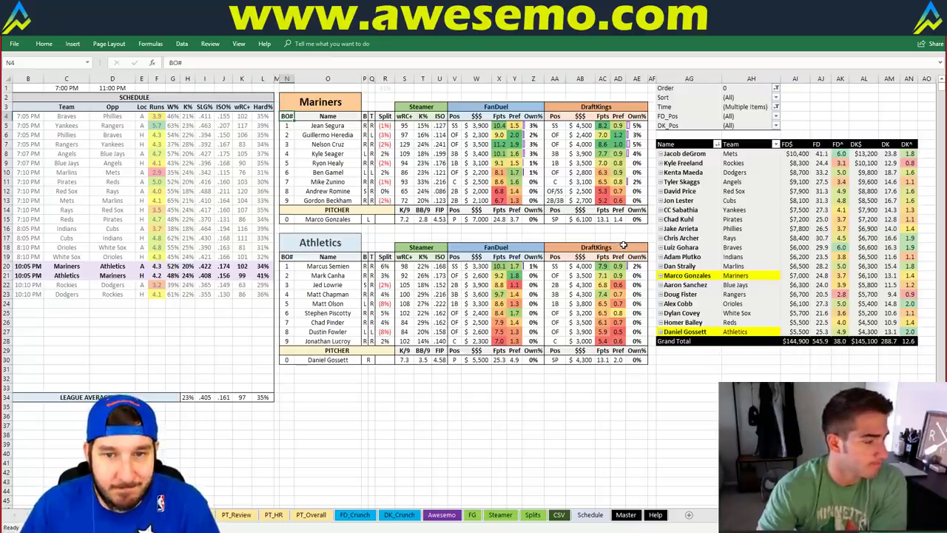
{"action": "left_click", "coordinate": [533, 293]}
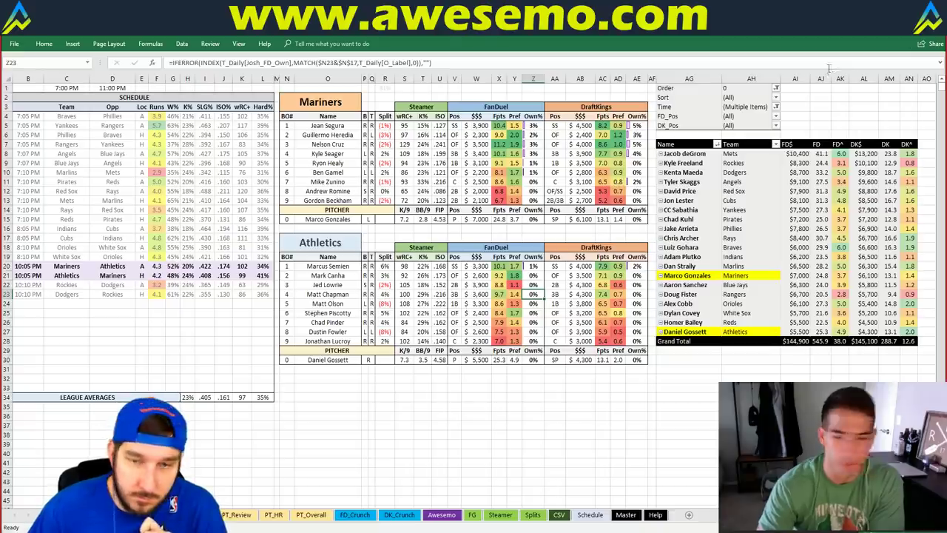
{"action": "left_click", "coordinate": [569, 427]}
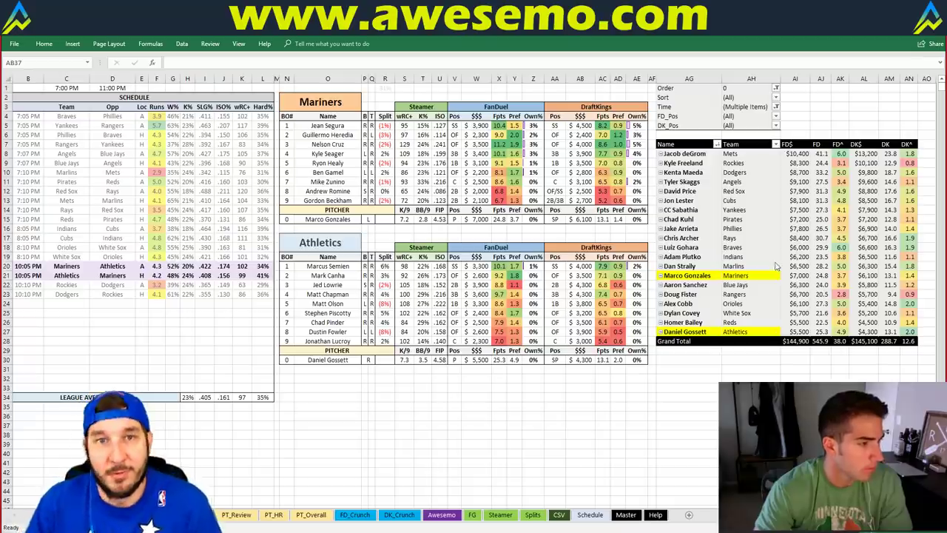
- Set the matchup view's team to Rockies and examine the Rockies and Dodgers hitters' and pitchers' projections
{"action": "left_click", "coordinate": [326, 95]}
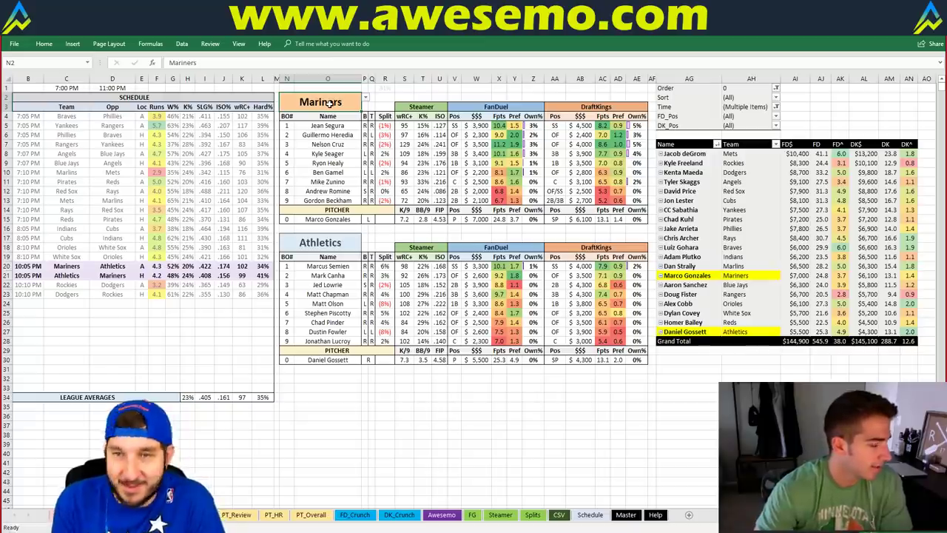
{"action": "type", "text": "Rockies"}
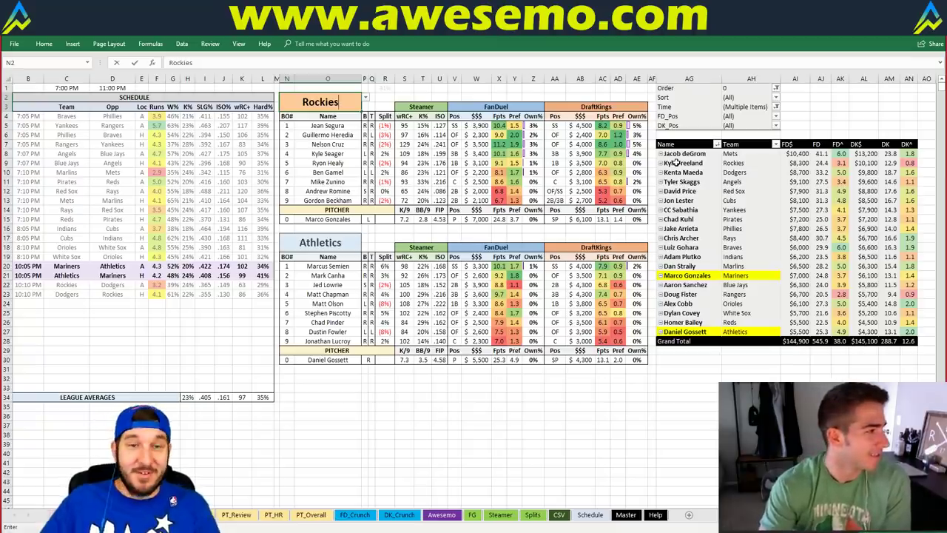
{"action": "key", "text": "Return"}
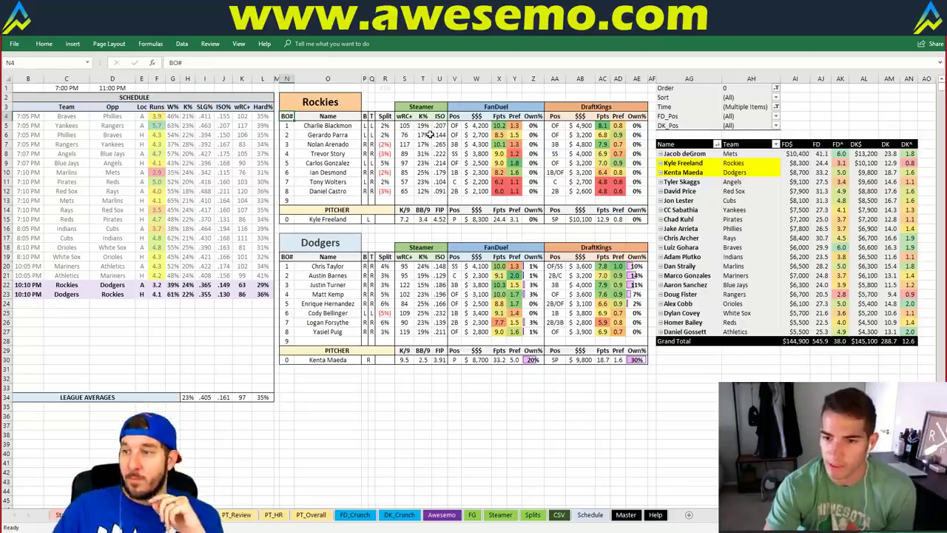
- Set the total of the Cleveland Indians at Chicago Cubs game to 8 on the Schedule sheet, and return to the matchup view
{"action": "left_click", "coordinate": [591, 514]}
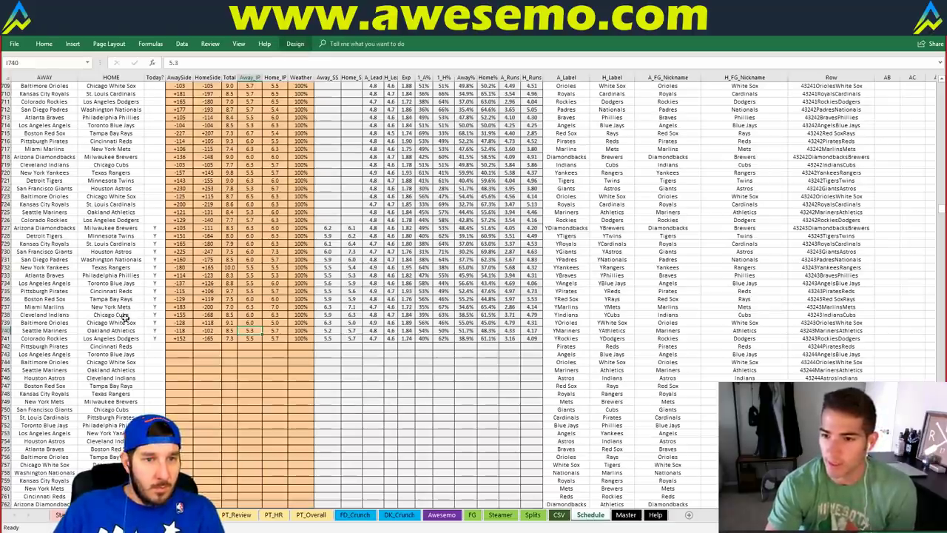
{"action": "left_click", "coordinate": [230, 314]}
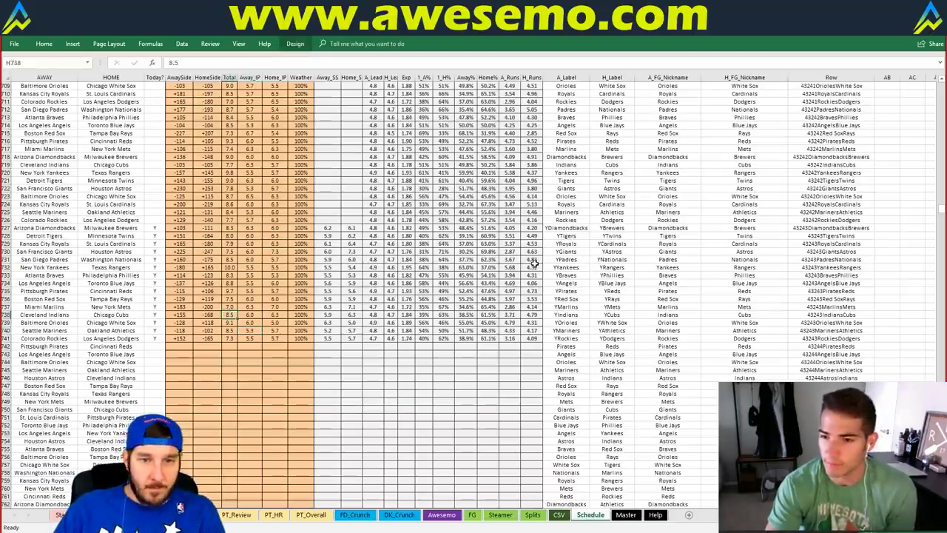
{"action": "type", "text": "8"}
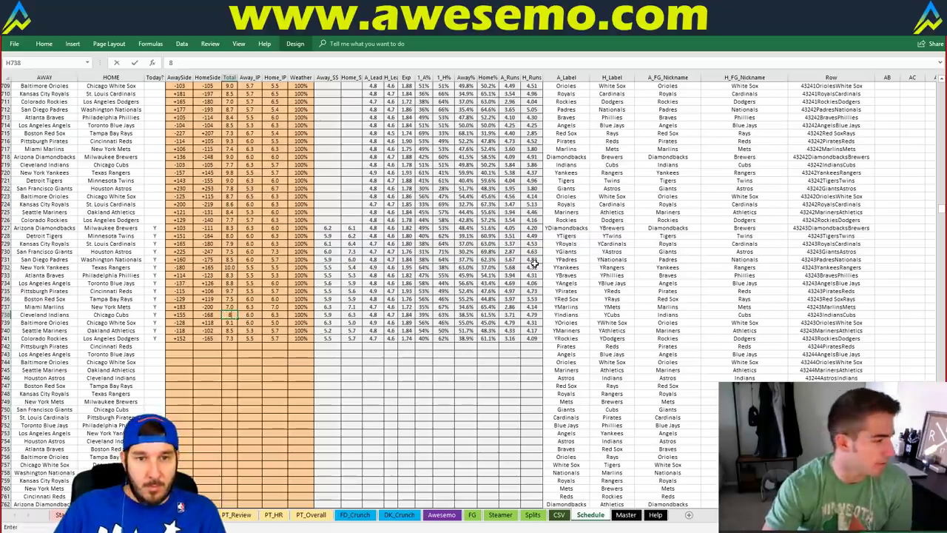
{"action": "key", "text": "Return"}
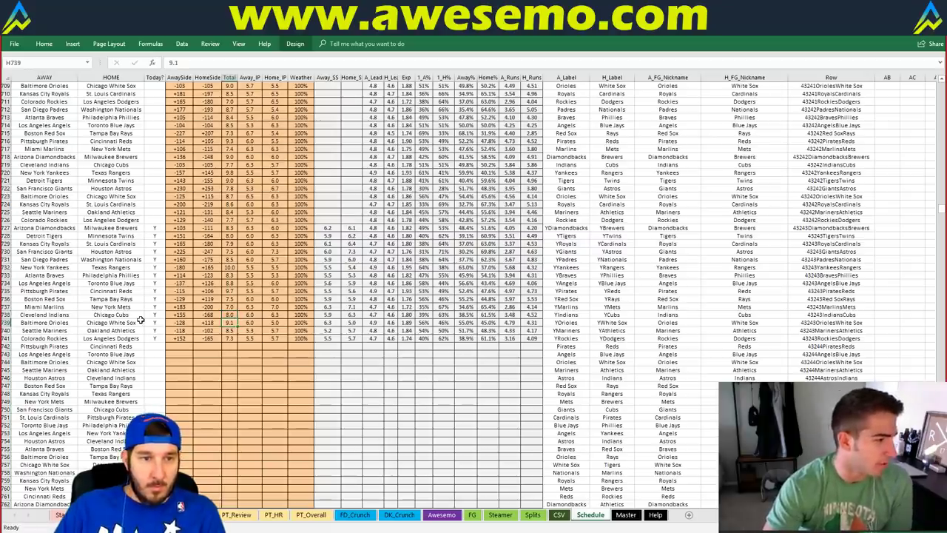
{"action": "key", "text": "alt+Tab"}
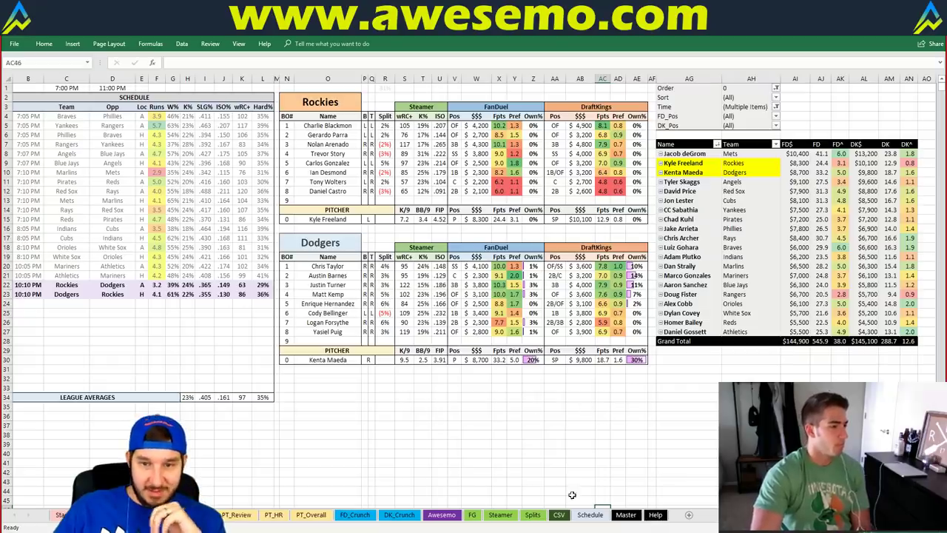
- Set the total of the Colorado Rockies at Los Angeles Dodgers game to 7.2 on the Schedule sheet, and save the workbook from the matchup view
{"action": "left_click", "coordinate": [637, 518]}
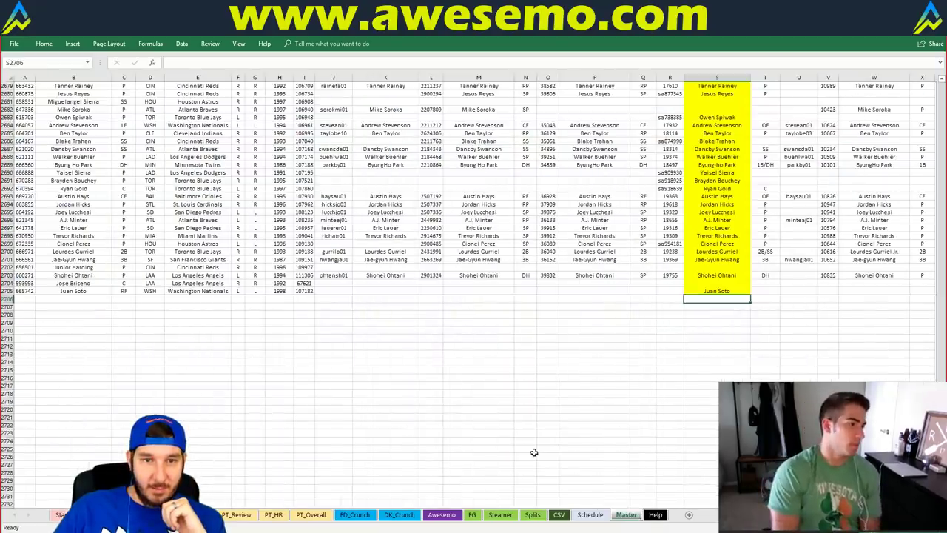
{"action": "left_click", "coordinate": [590, 516]}
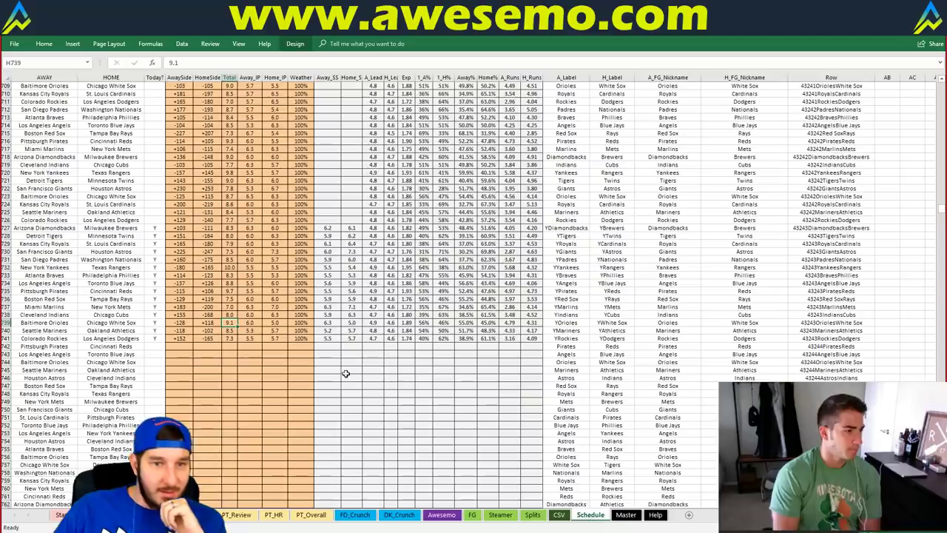
{"action": "left_click", "coordinate": [229, 338]}
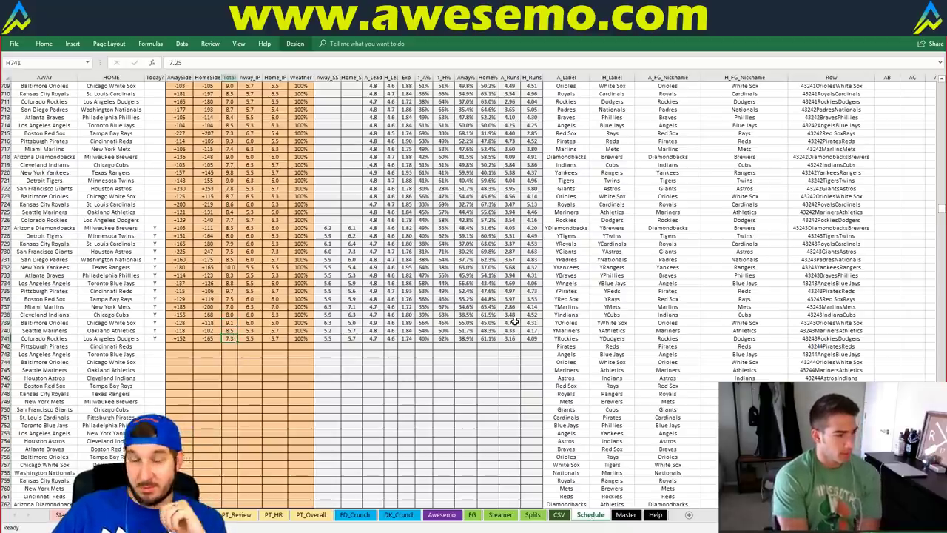
{"action": "type", "text": "7.2"}
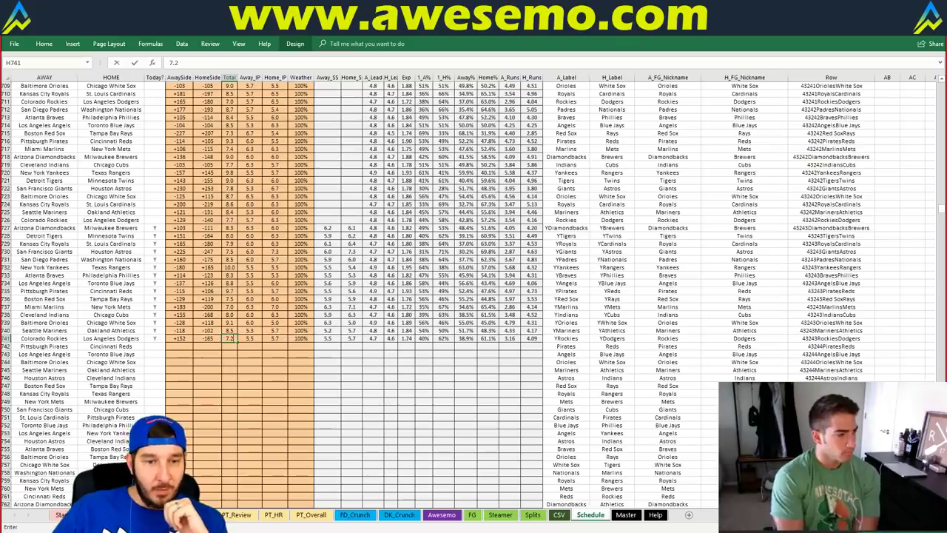
{"action": "key", "text": "Return"}
{"action": "left_click", "coordinate": [596, 514]}
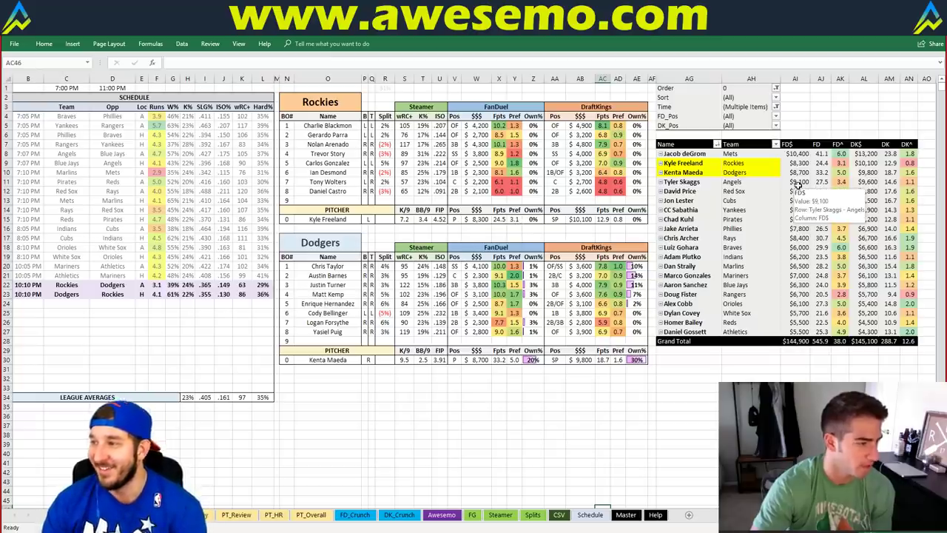
{"action": "key", "text": "ctrl+s"}
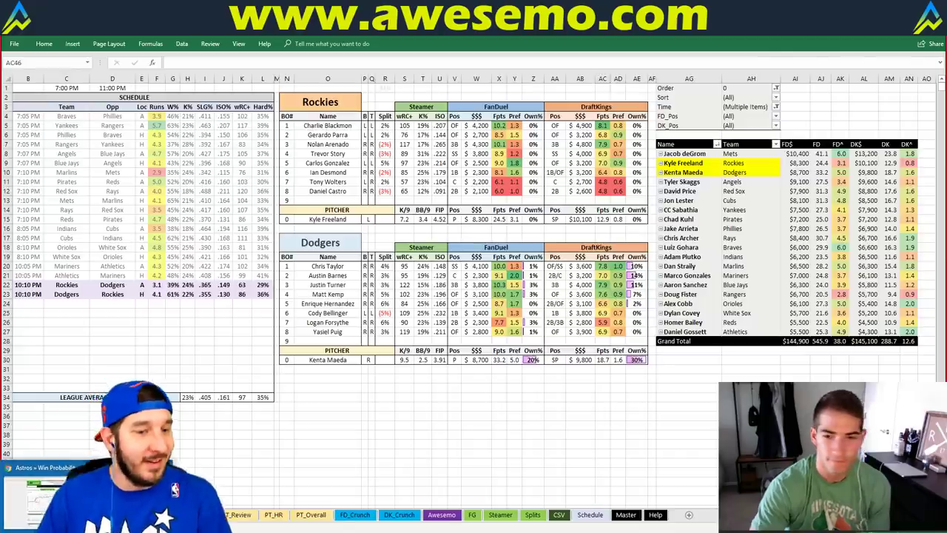
- Switch to Chrome, open the Fantasy Cruncher DraftKings MLB page, and list only the pitchers used in the Crunch_10 lineups
{"action": "key", "text": "alt+Tab"}
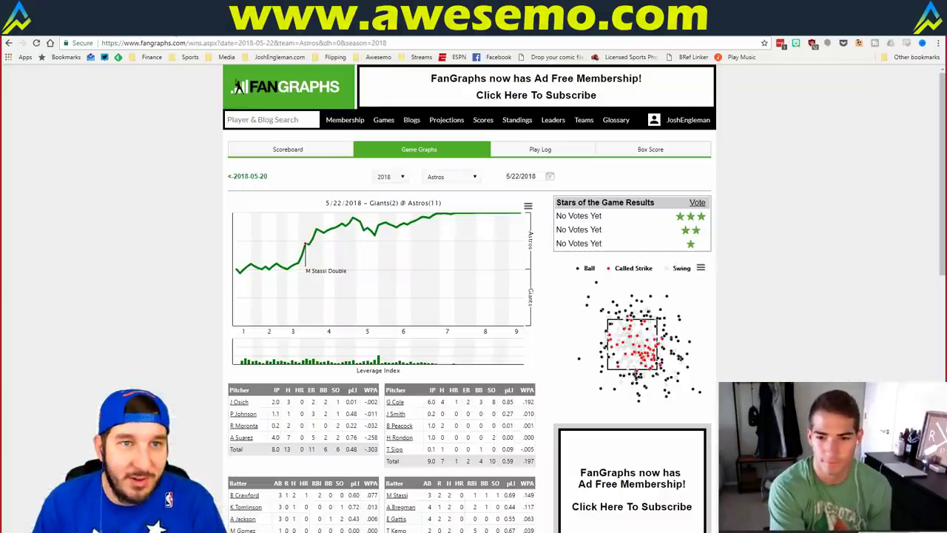
{"action": "key", "text": "ctrl+Tab"}
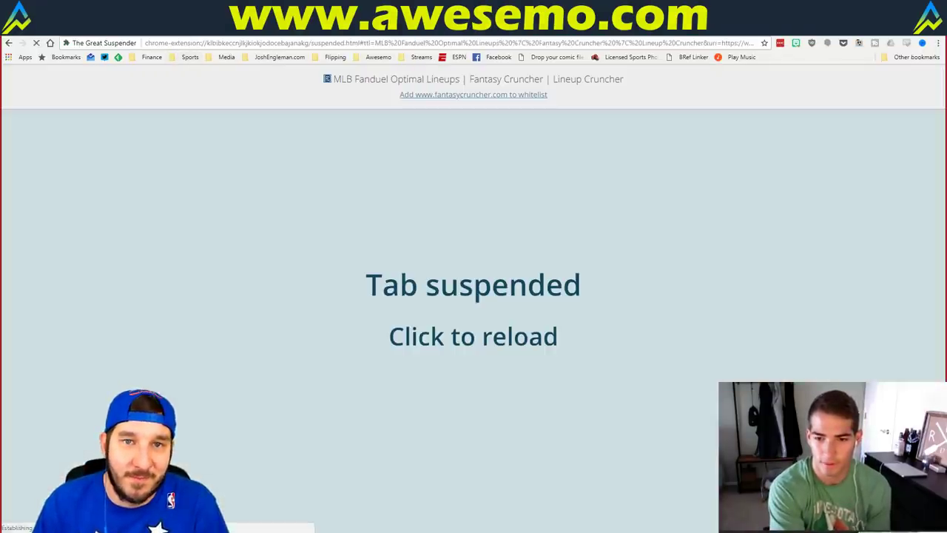
{"action": "left_click", "coordinate": [436, 233]}
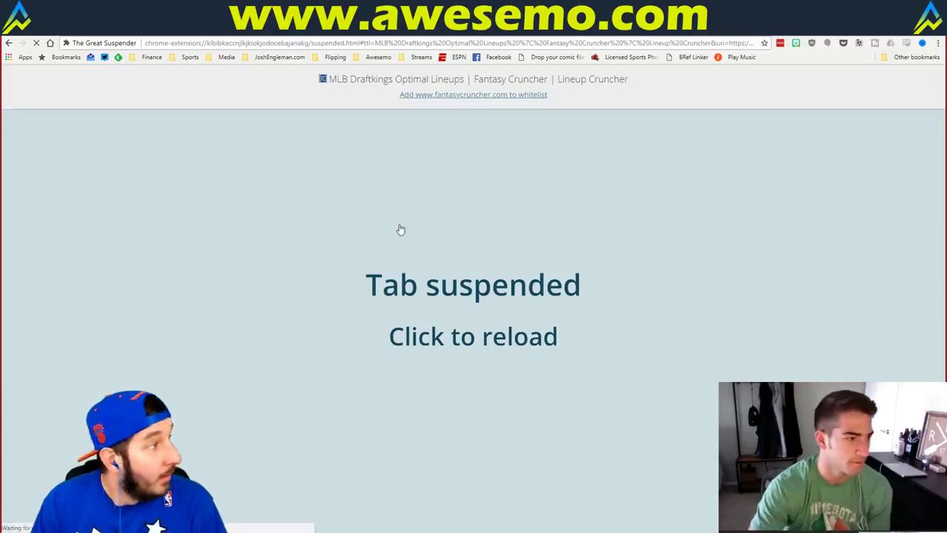
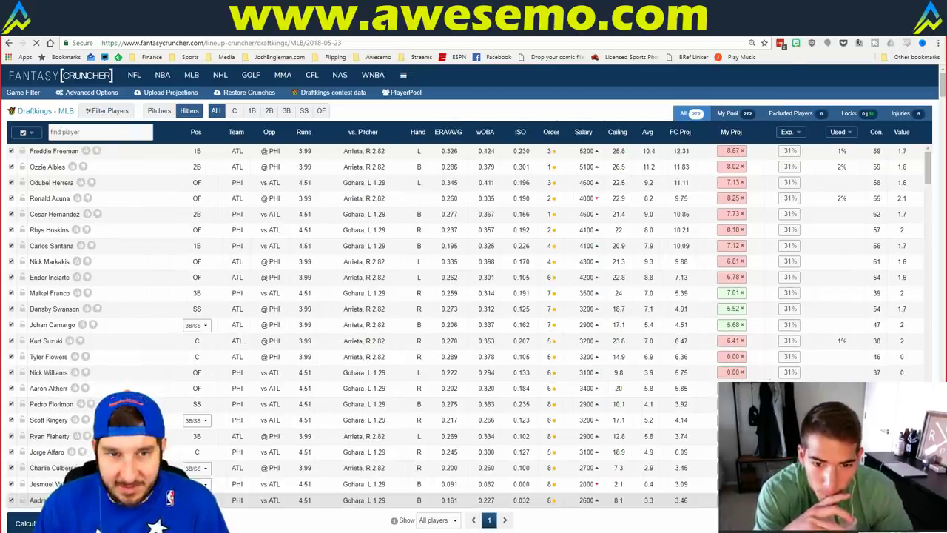
{"action": "mouse_move", "coordinate": [311, 75]}
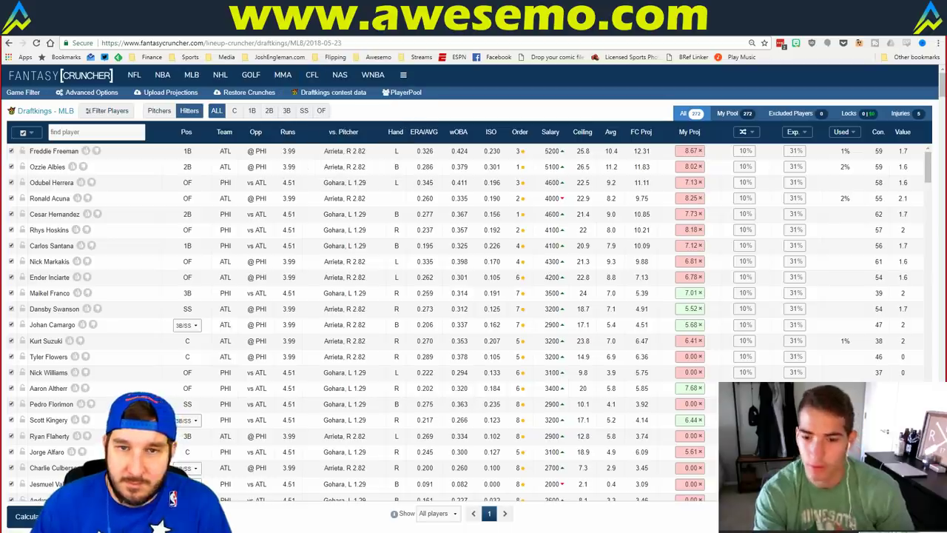
{"action": "scroll", "coordinate": [28, 315], "scroll_direction": "down", "scroll_amount": 5}
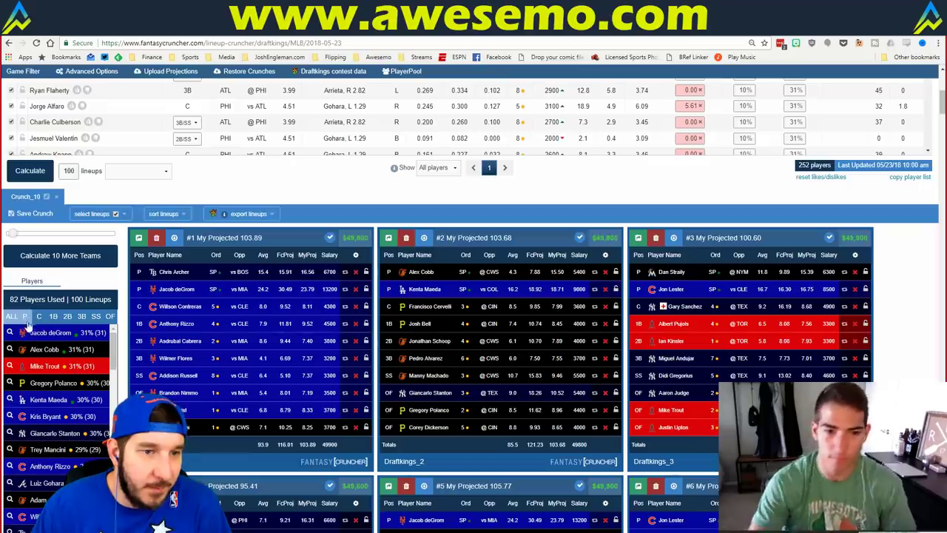
{"action": "left_click", "coordinate": [24, 315]}
{"action": "scroll", "coordinate": [122, 291], "scroll_direction": "down", "scroll_amount": 1}
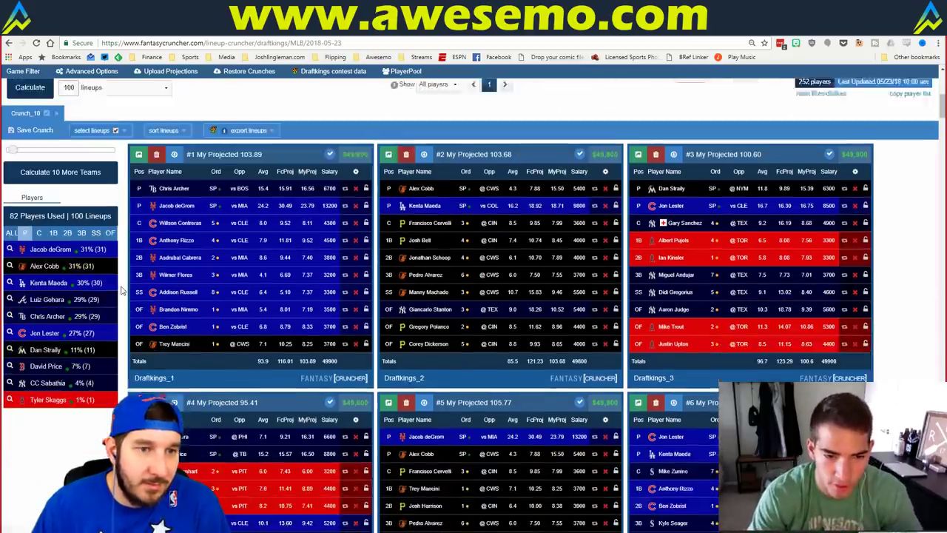
- Filter the lineups to those pairing Jacob deGrom with Kenta Maeda, and try locking both pitchers before releasing them
{"action": "left_click", "coordinate": [11, 235]}
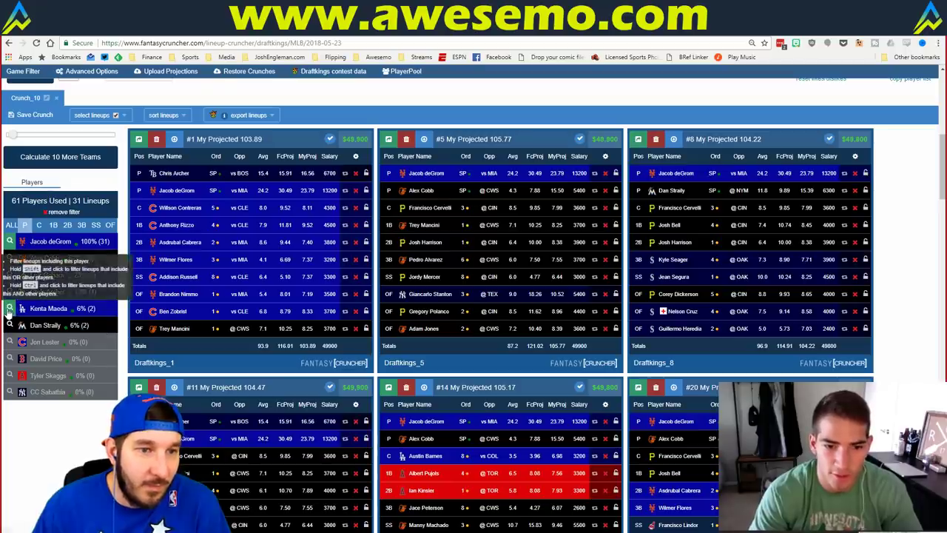
{"action": "left_click", "coordinate": [10, 308]}
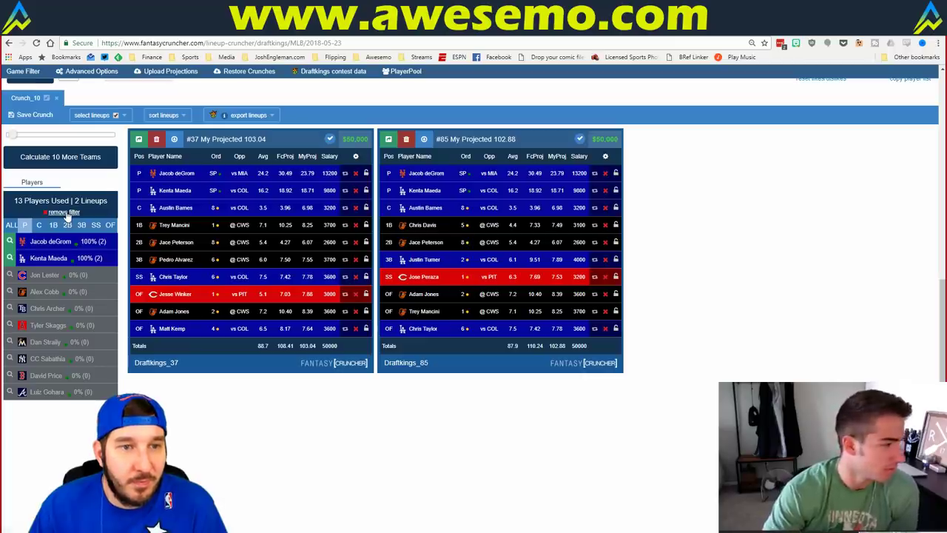
{"action": "left_click", "coordinate": [366, 173]}
{"action": "left_click", "coordinate": [365, 190]}
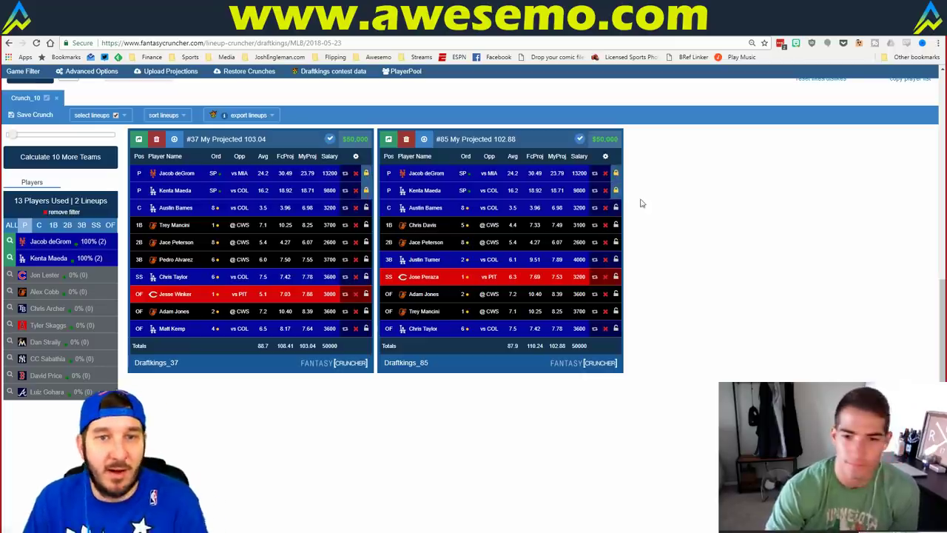
{"action": "left_click", "coordinate": [365, 172]}
{"action": "left_click", "coordinate": [365, 191]}
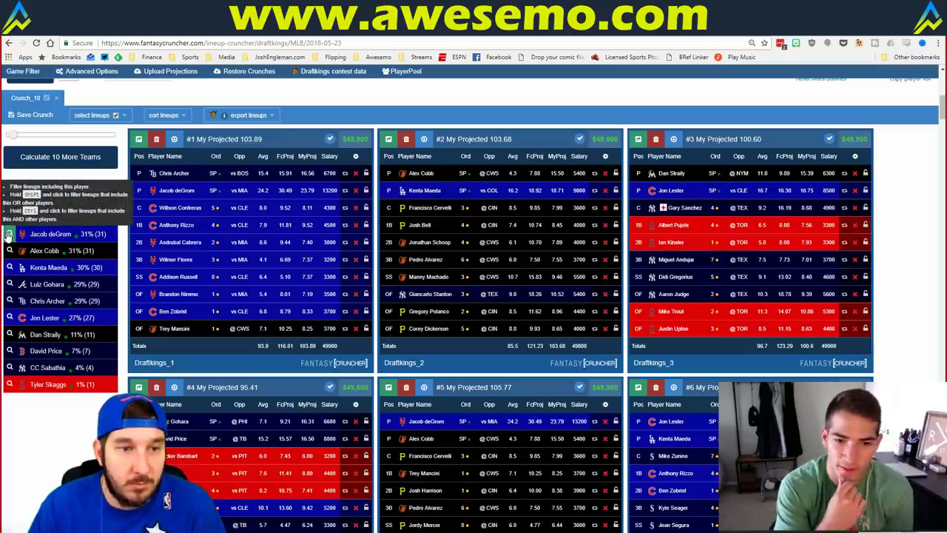
- Lock CC Sabathia and Jacob deGrom as the two pitchers, filtering the lineups by each of them to find them
{"action": "left_click", "coordinate": [10, 368]}
{"action": "left_click", "coordinate": [365, 174]}
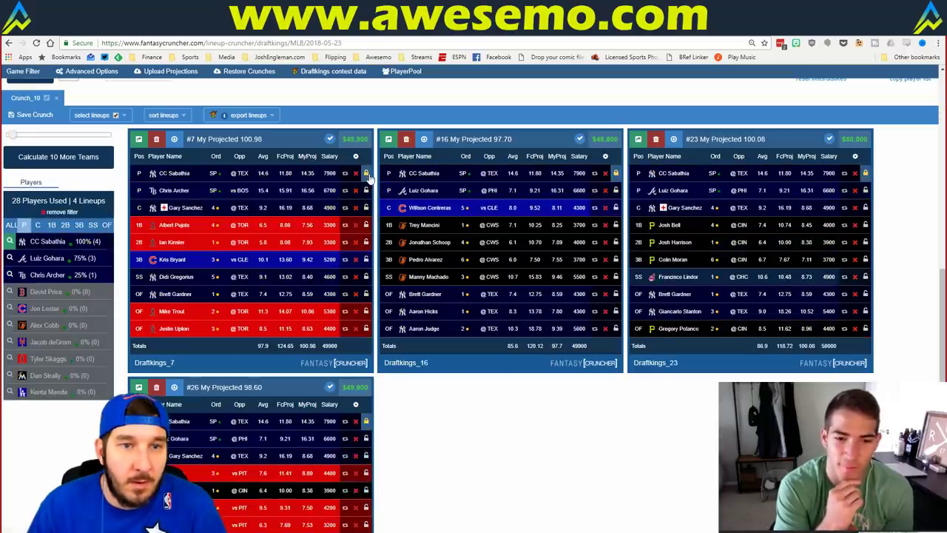
{"action": "left_click", "coordinate": [71, 214]}
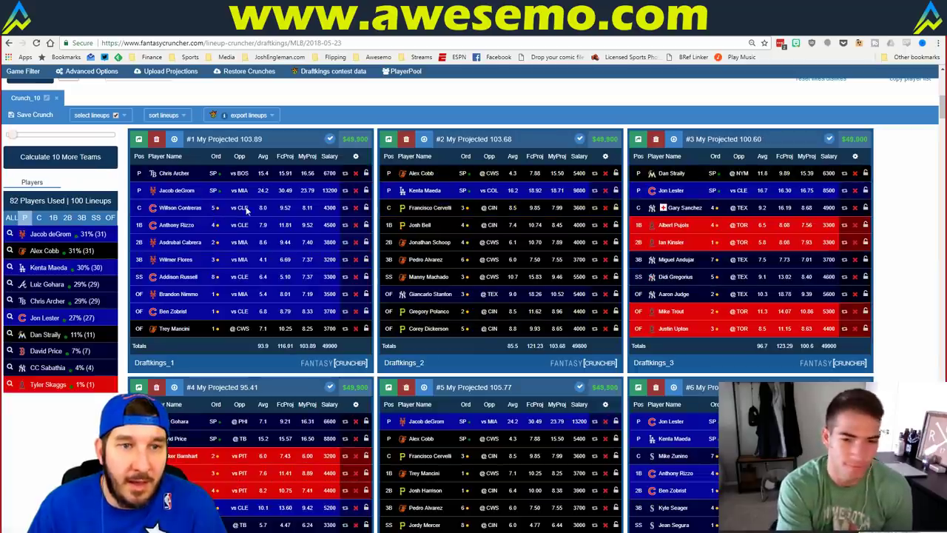
{"action": "left_click", "coordinate": [10, 234]}
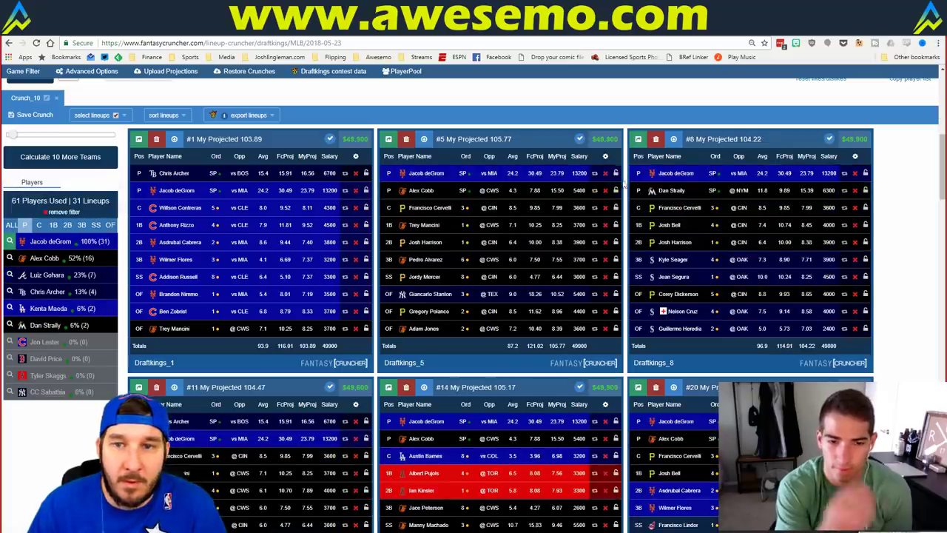
{"action": "left_click", "coordinate": [616, 173]}
- Calculate 20 lineups using My Projections with the locked pitchers, and look through the generated lineups and player usage
{"action": "scroll", "coordinate": [164, 95], "scroll_direction": "up", "scroll_amount": 1}
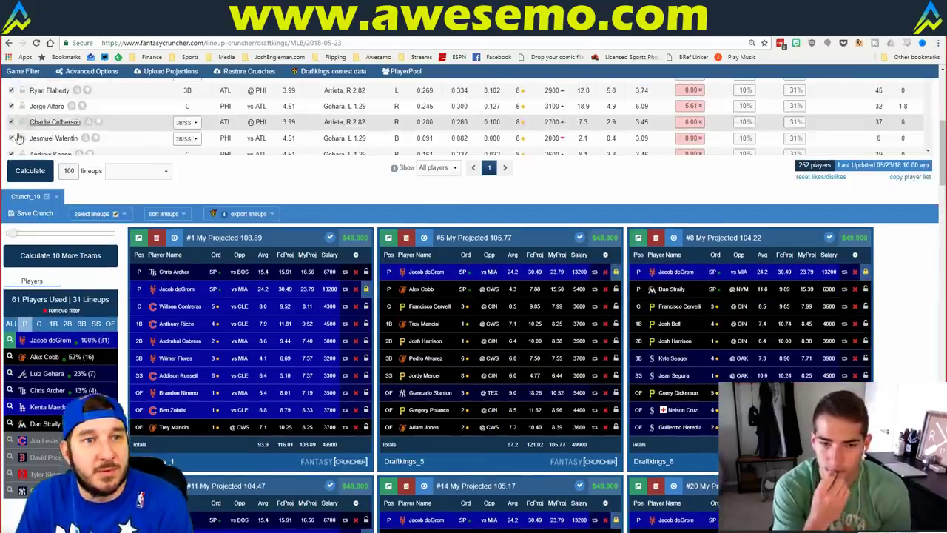
{"action": "left_click", "coordinate": [159, 172]}
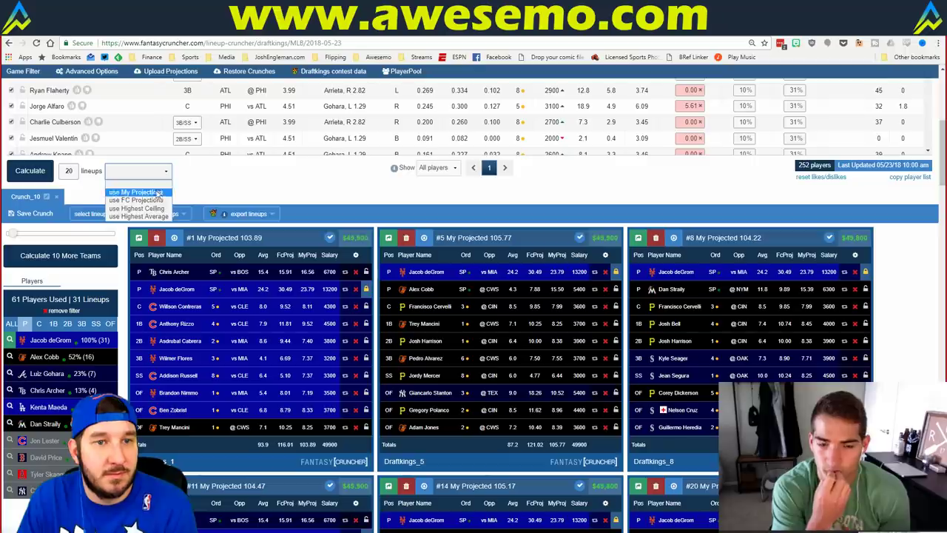
{"action": "left_click", "coordinate": [137, 191]}
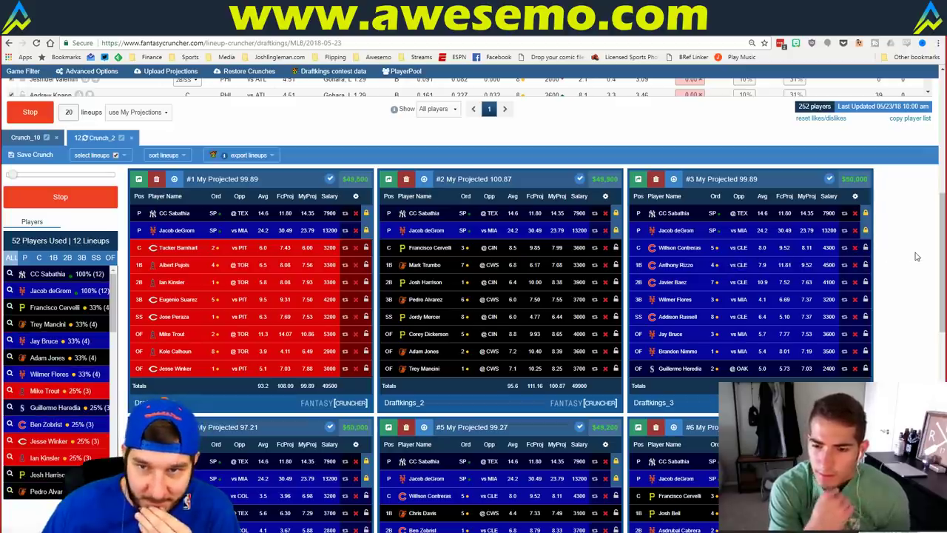
{"action": "scroll", "coordinate": [916, 257], "scroll_direction": "down", "scroll_amount": 1}
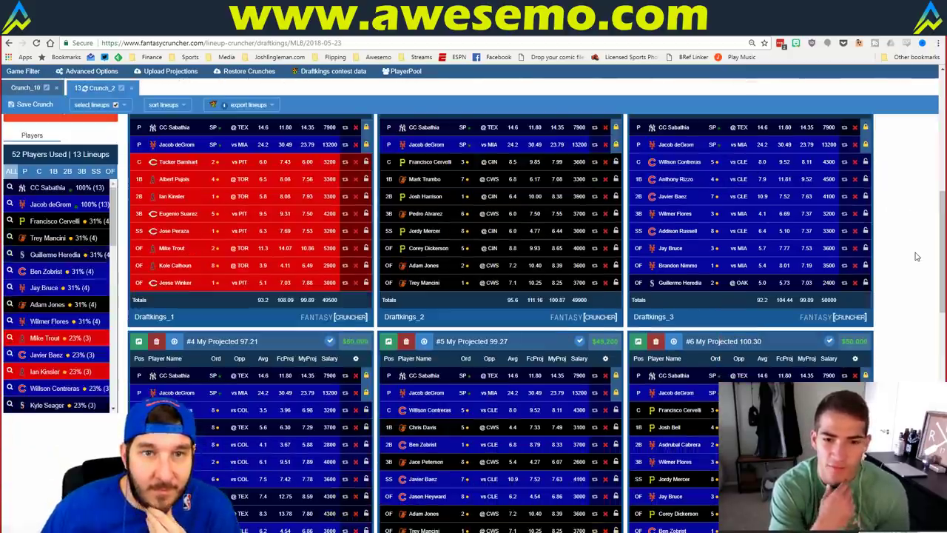
{"action": "scroll", "coordinate": [917, 257], "scroll_direction": "up", "scroll_amount": 1}
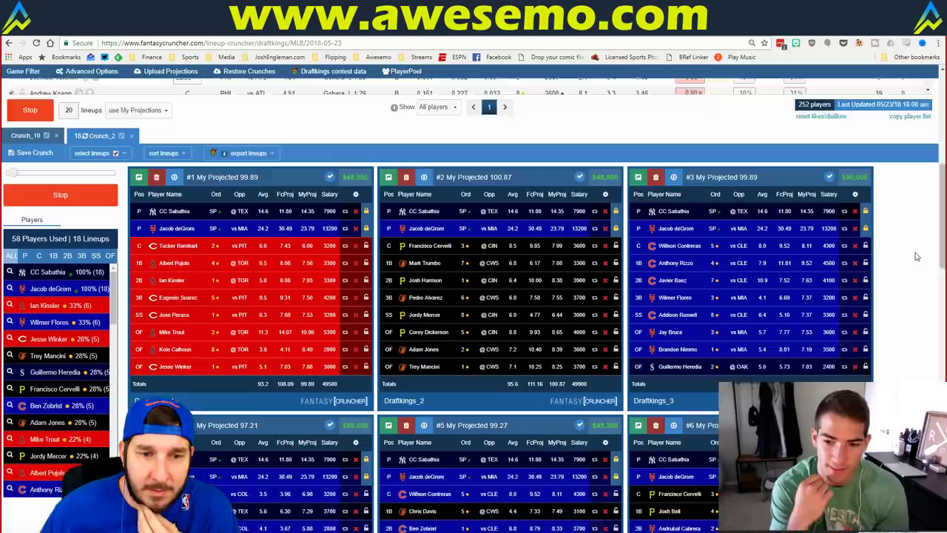
{"action": "scroll", "coordinate": [916, 256], "scroll_direction": "down", "scroll_amount": 2}
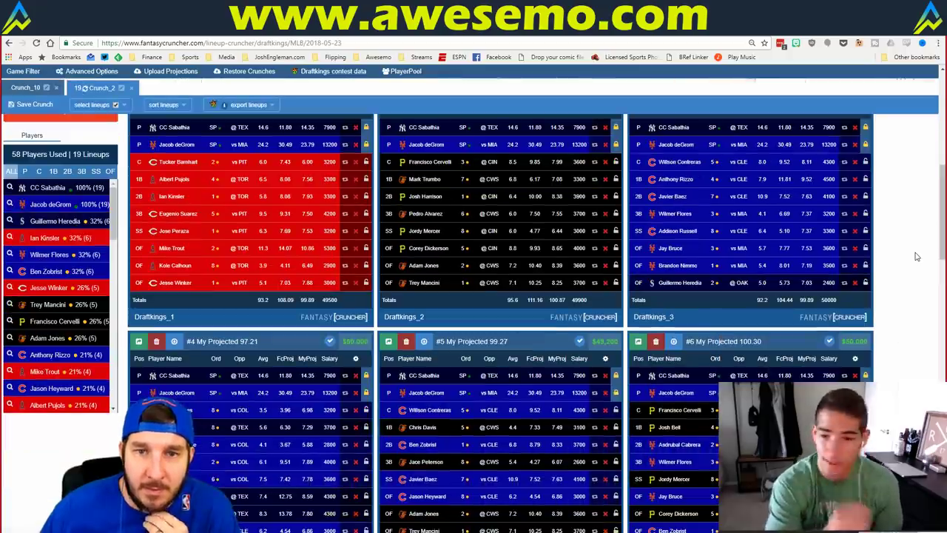
{"action": "scroll", "coordinate": [916, 257], "scroll_direction": "down", "scroll_amount": 1}
{"action": "scroll", "coordinate": [916, 256], "scroll_direction": "down", "scroll_amount": 1}
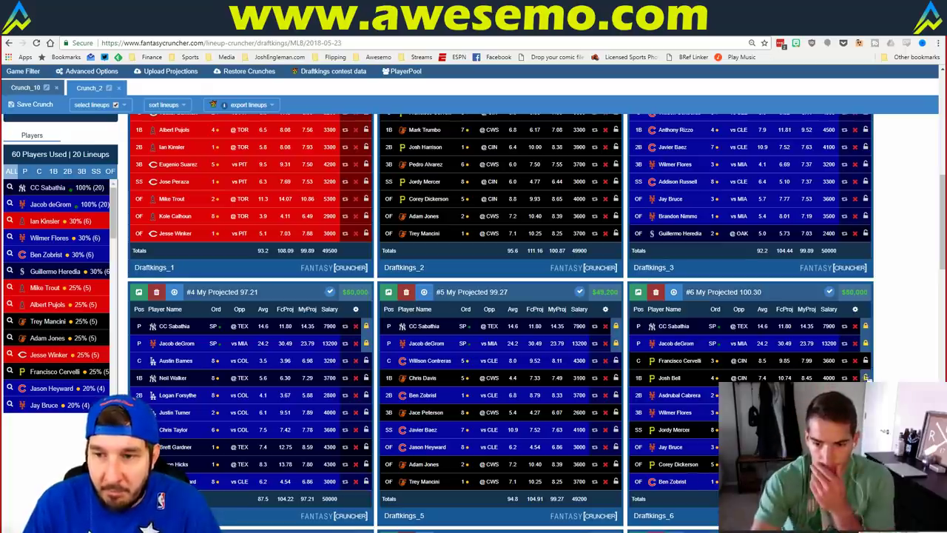
- Sort the Crunch_2 lineups by My Projected and review the top CC Sabathia and Jacob deGrom lineups
{"action": "scroll", "coordinate": [311, 202], "scroll_direction": "up", "scroll_amount": 5}
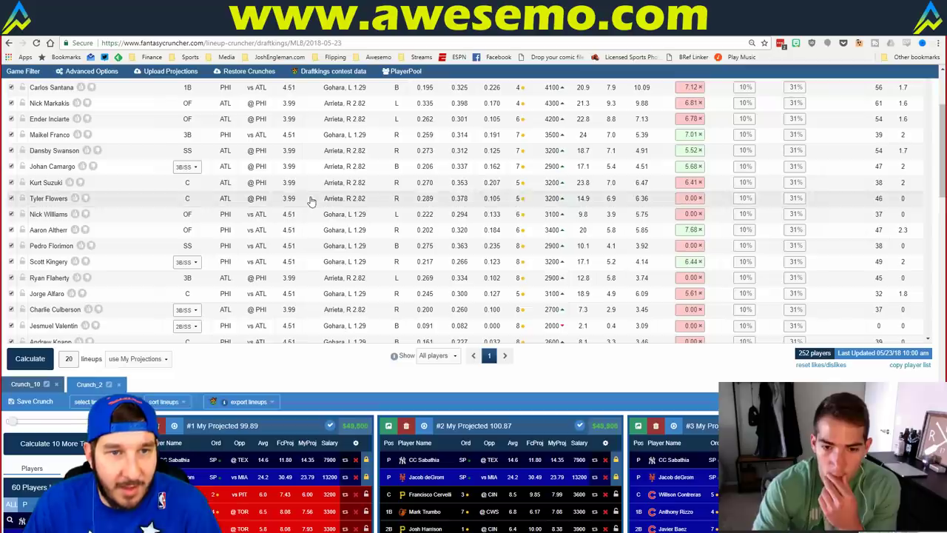
{"action": "left_click", "coordinate": [164, 401]}
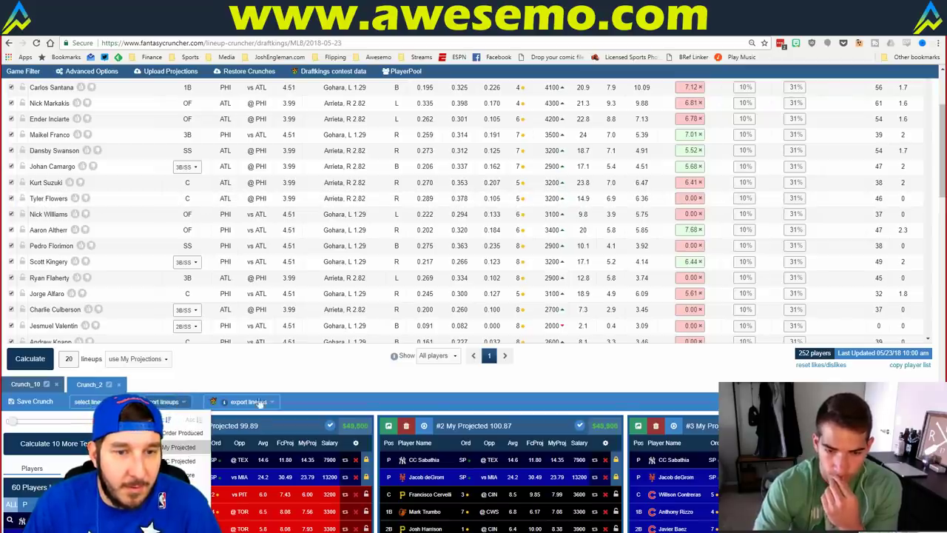
{"action": "left_click", "coordinate": [178, 447]}
{"action": "scroll", "coordinate": [346, 383], "scroll_direction": "down", "scroll_amount": 3}
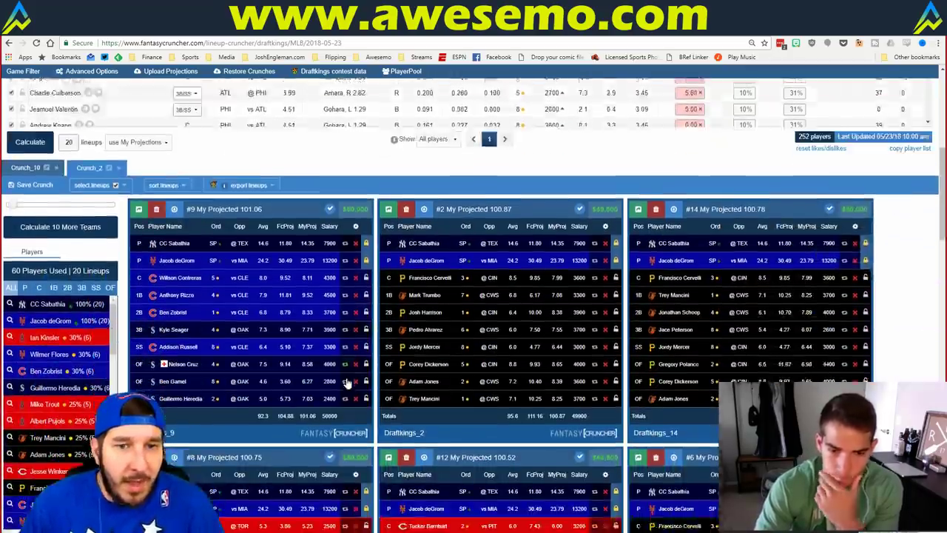
{"action": "scroll", "coordinate": [347, 383], "scroll_direction": "down", "scroll_amount": 2}
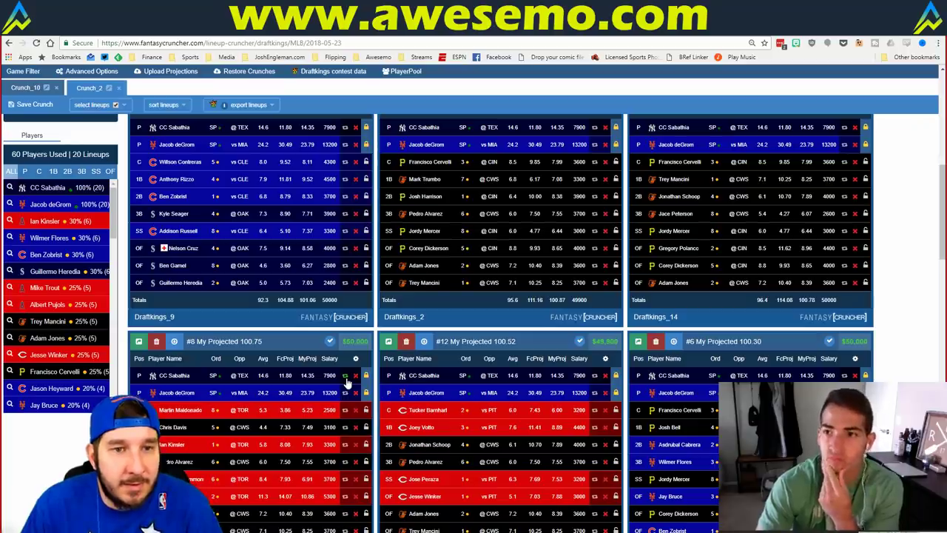
{"action": "scroll", "coordinate": [346, 379], "scroll_direction": "up", "scroll_amount": 1}
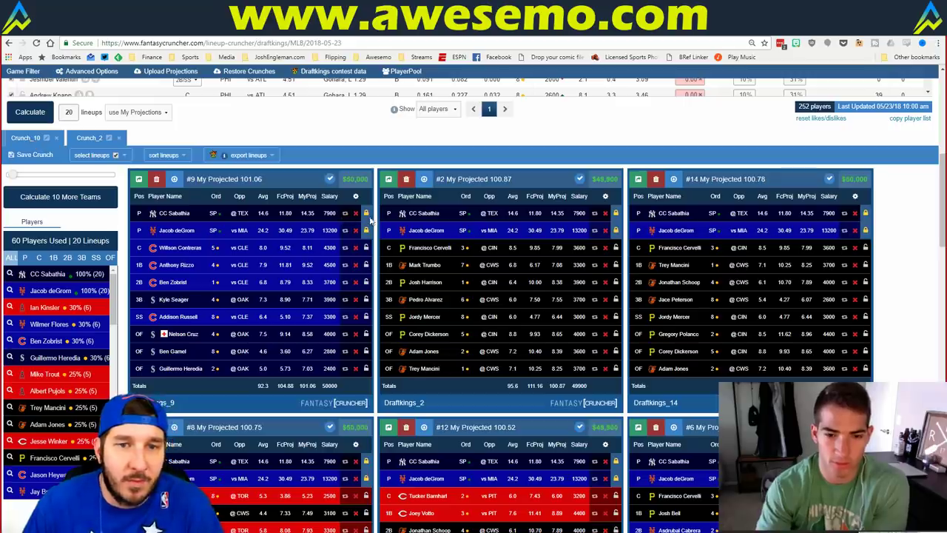
- Filter the Crunch_10 lineups by Kenta Maeda instead of Jacob deGrom, and close the Crunch_2 lineups
{"action": "left_click", "coordinate": [89, 138]}
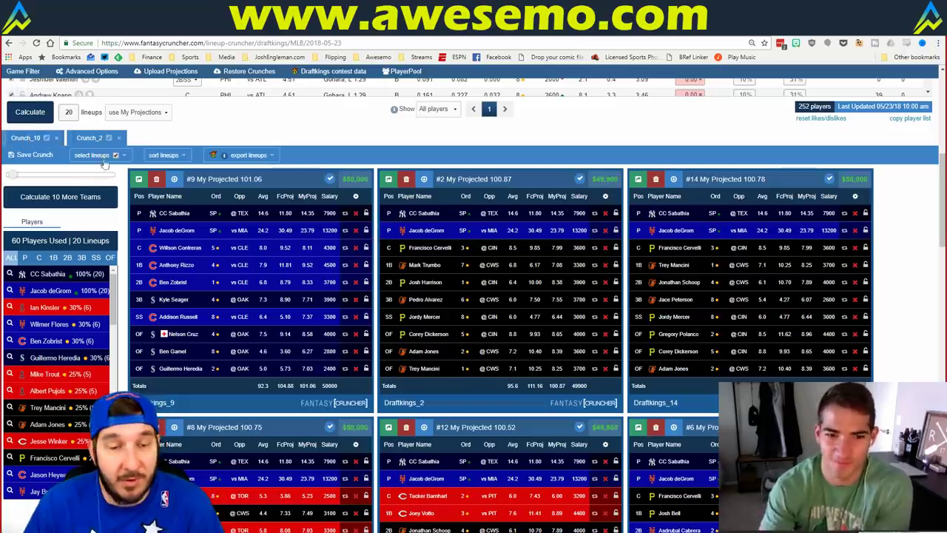
{"action": "left_click", "coordinate": [24, 264]}
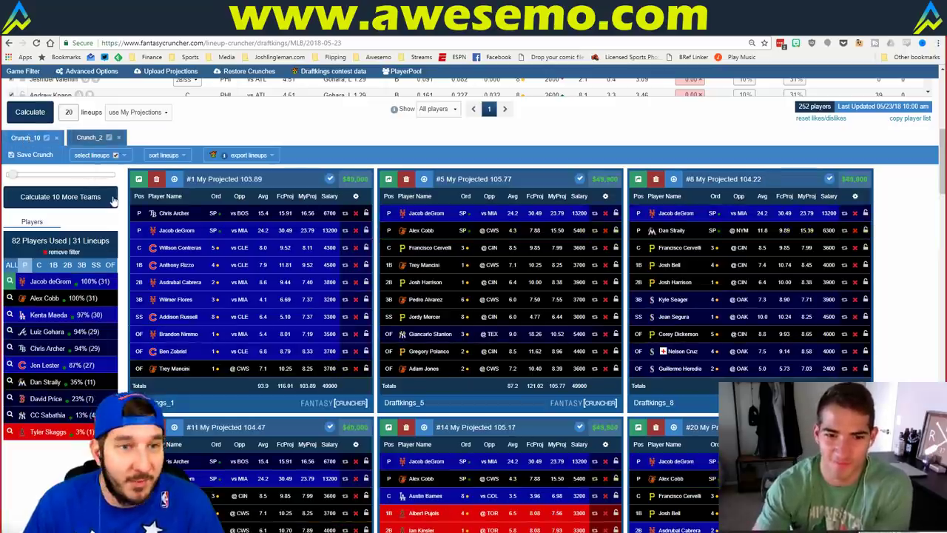
{"action": "left_click", "coordinate": [61, 253]}
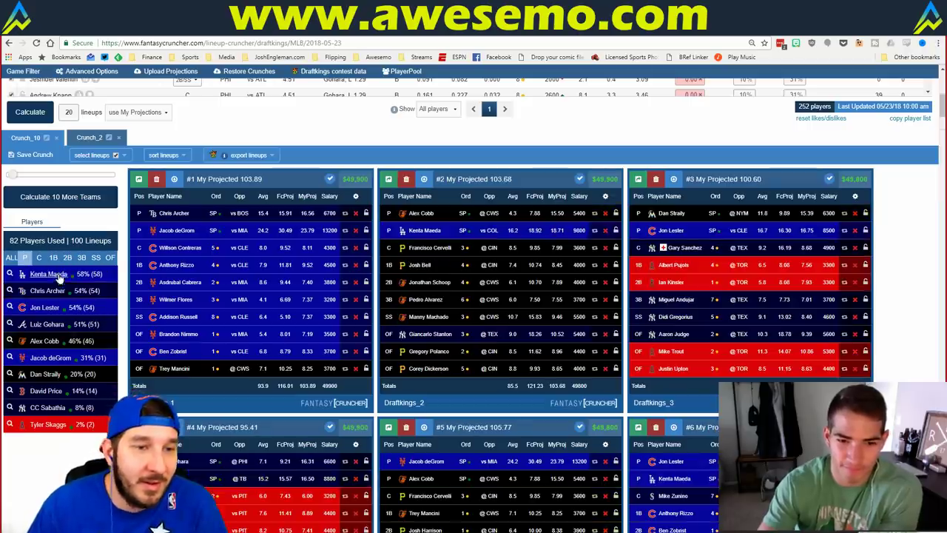
{"action": "left_click", "coordinate": [9, 275]}
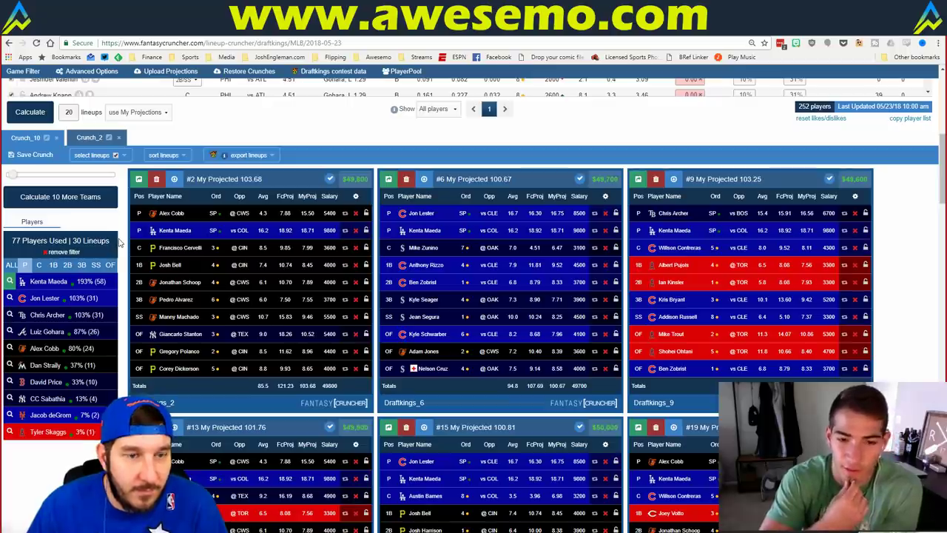
{"action": "left_click", "coordinate": [119, 139]}
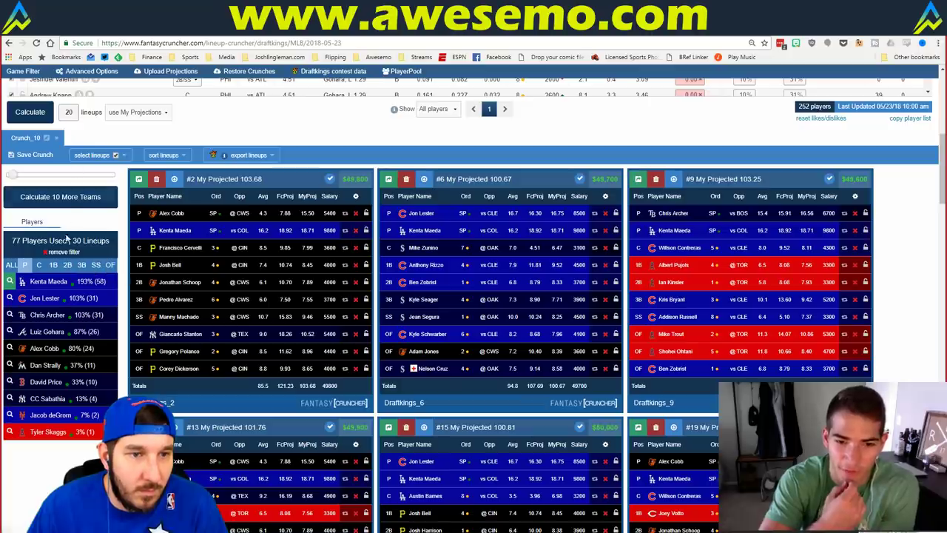
- Filter the Crunch_10 lineups to those pairing Kenta Maeda with Jon Lester, and examine their hitters and projected totals
{"action": "left_click", "coordinate": [115, 237]}
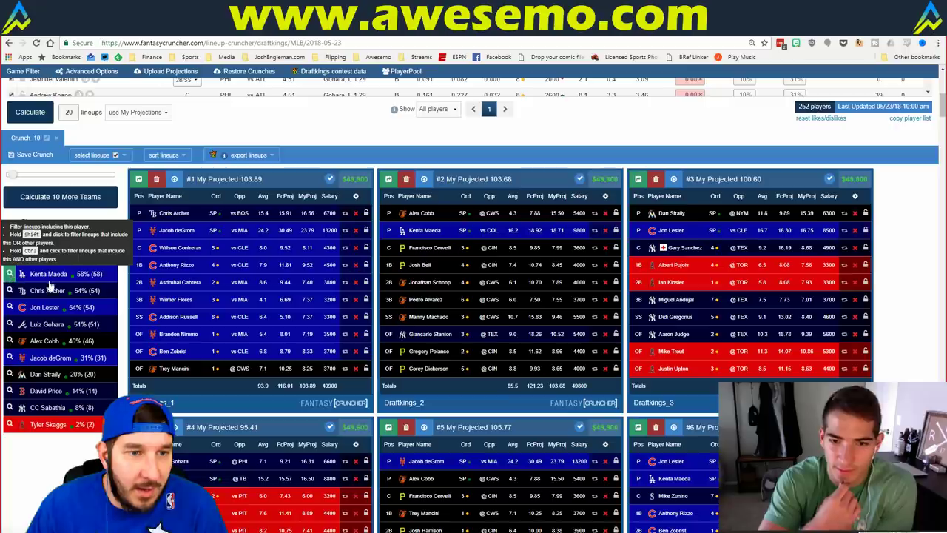
{"action": "left_click", "coordinate": [10, 274]}
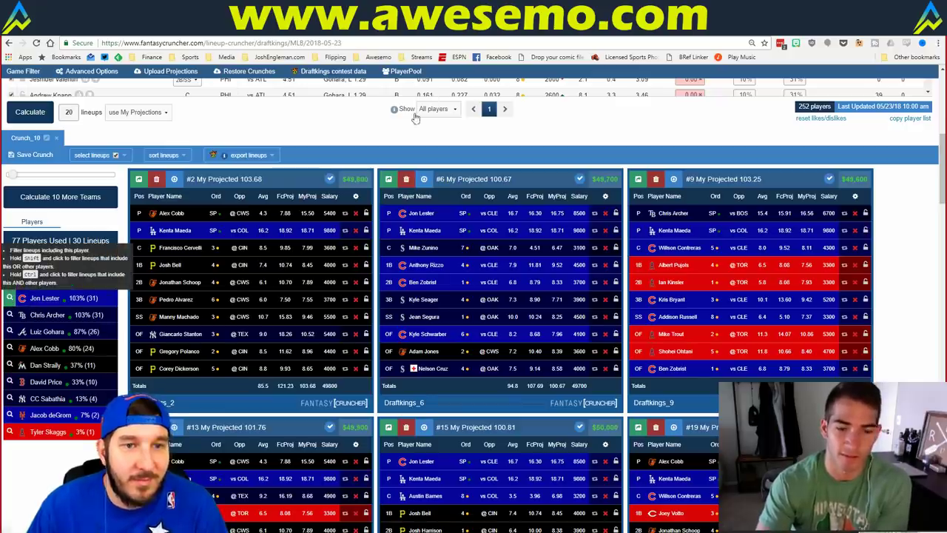
{"action": "scroll", "coordinate": [339, 139], "scroll_direction": "down", "scroll_amount": 2}
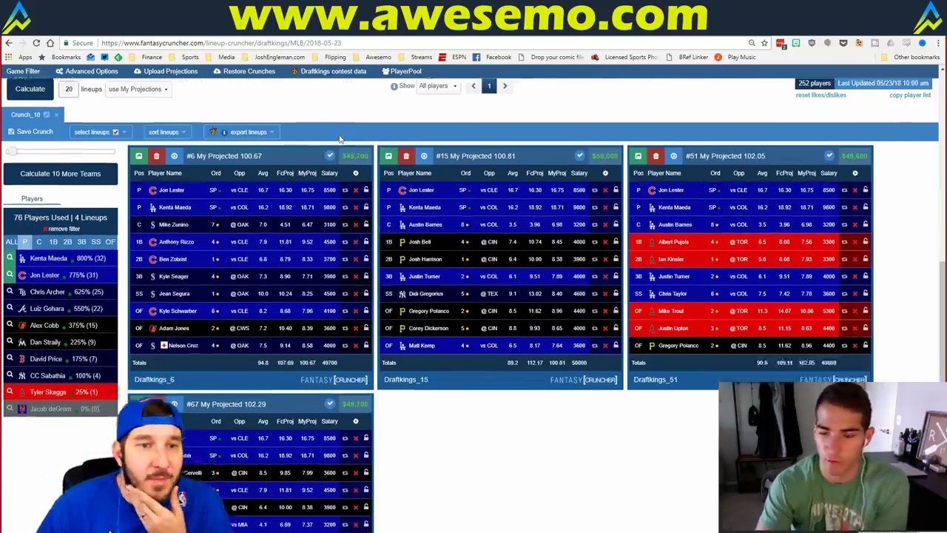
{"action": "scroll", "coordinate": [434, 349], "scroll_direction": "up", "scroll_amount": 2}
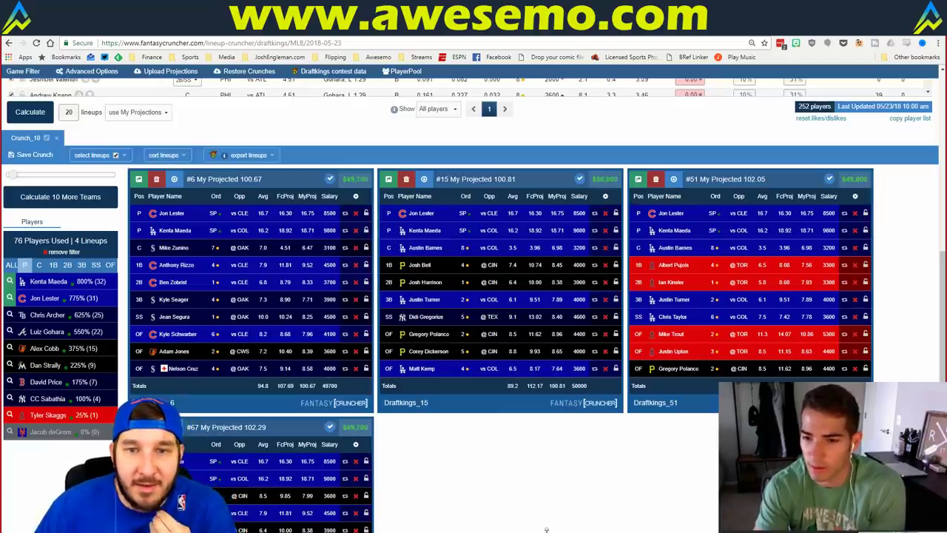
{"action": "scroll", "coordinate": [518, 432], "scroll_direction": "down", "scroll_amount": 1}
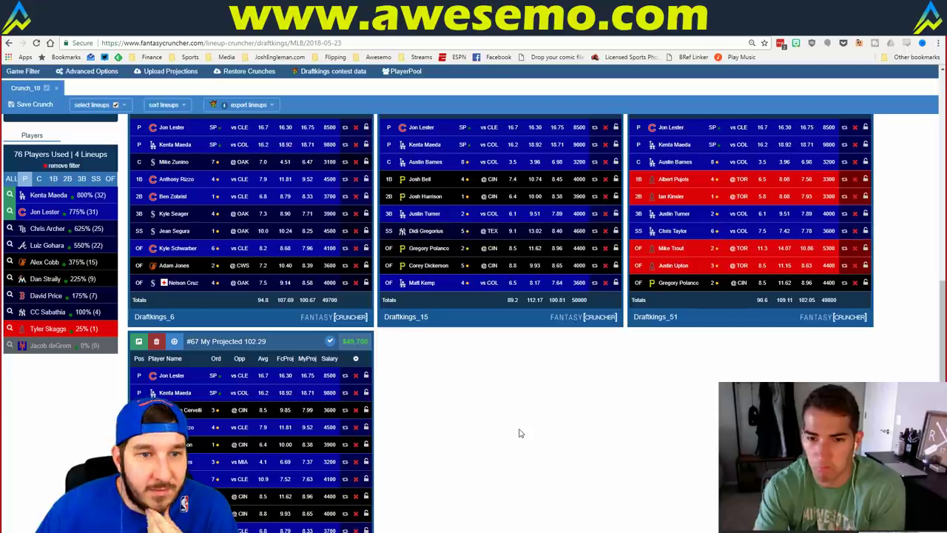
{"action": "scroll", "coordinate": [520, 433], "scroll_direction": "down", "scroll_amount": 1}
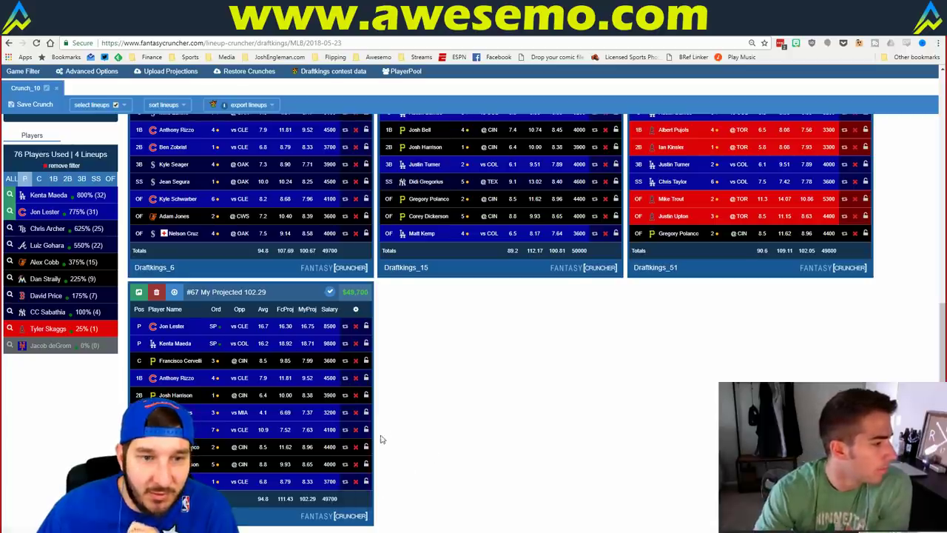
{"action": "left_click", "coordinate": [366, 412]}
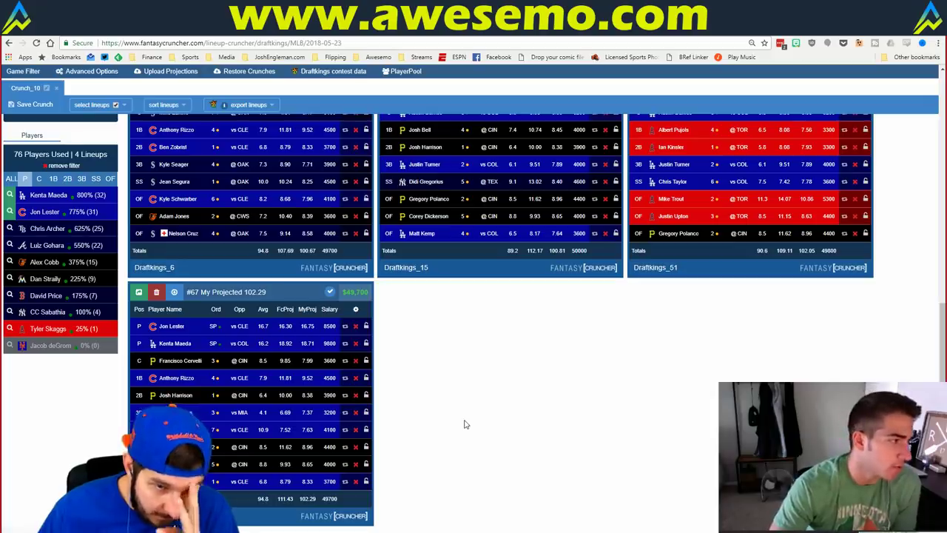
{"action": "scroll", "coordinate": [466, 424], "scroll_direction": "up", "scroll_amount": 3}
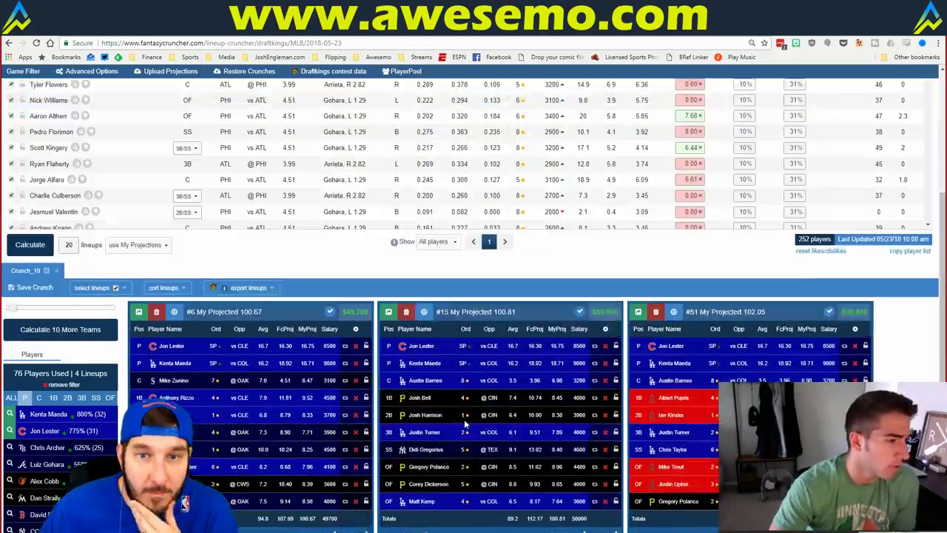
{"action": "scroll", "coordinate": [498, 451], "scroll_direction": "down", "scroll_amount": 2}
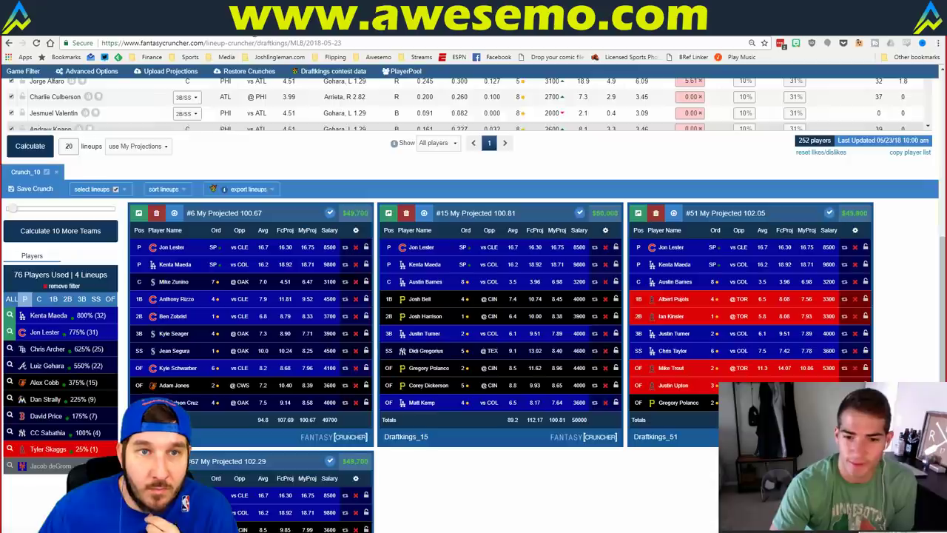
- Switch to the Fantasy Cruncher FanDuel MLB page and list only the pitchers used in its Crunch_2 lineups
{"action": "left_click", "coordinate": [353, 92]}
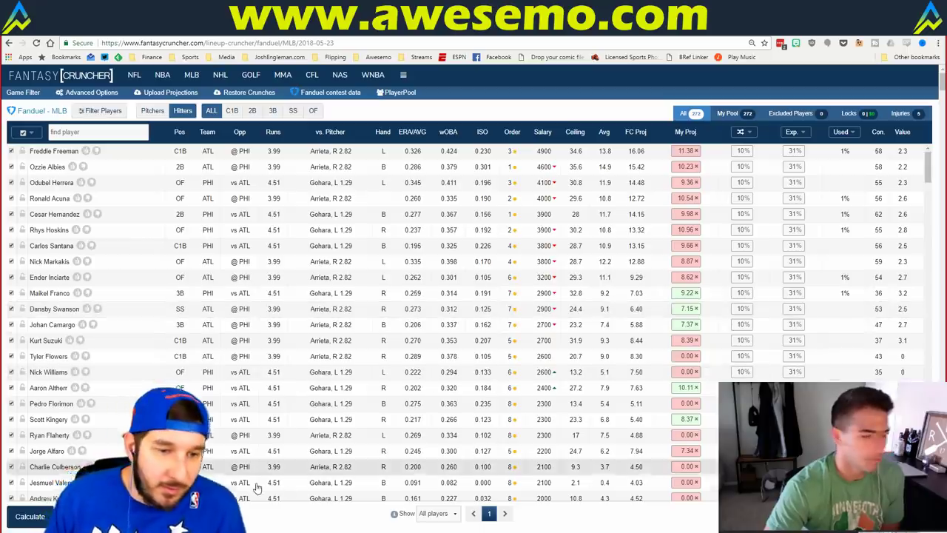
{"action": "scroll", "coordinate": [264, 495], "scroll_direction": "down", "scroll_amount": 5}
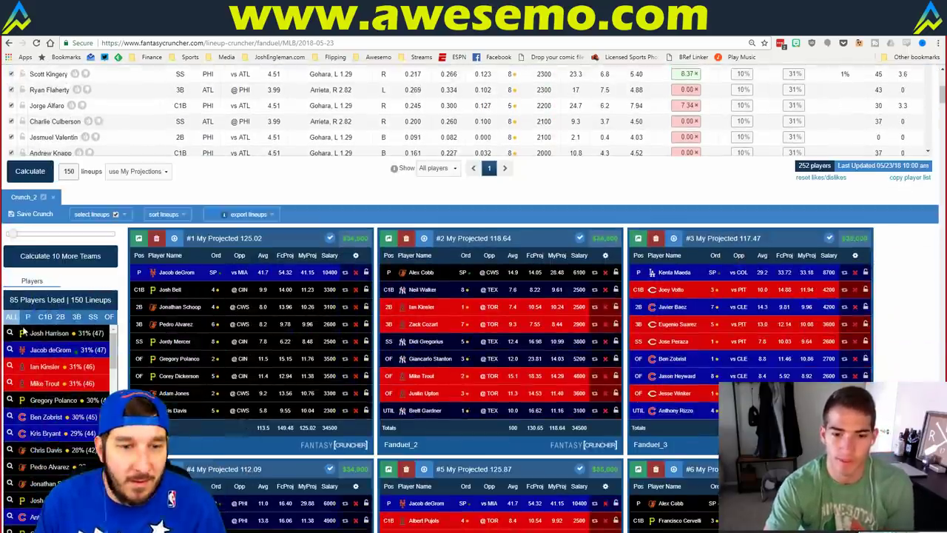
{"action": "scroll", "coordinate": [111, 288], "scroll_direction": "down", "scroll_amount": 1}
{"action": "left_click", "coordinate": [27, 267]}
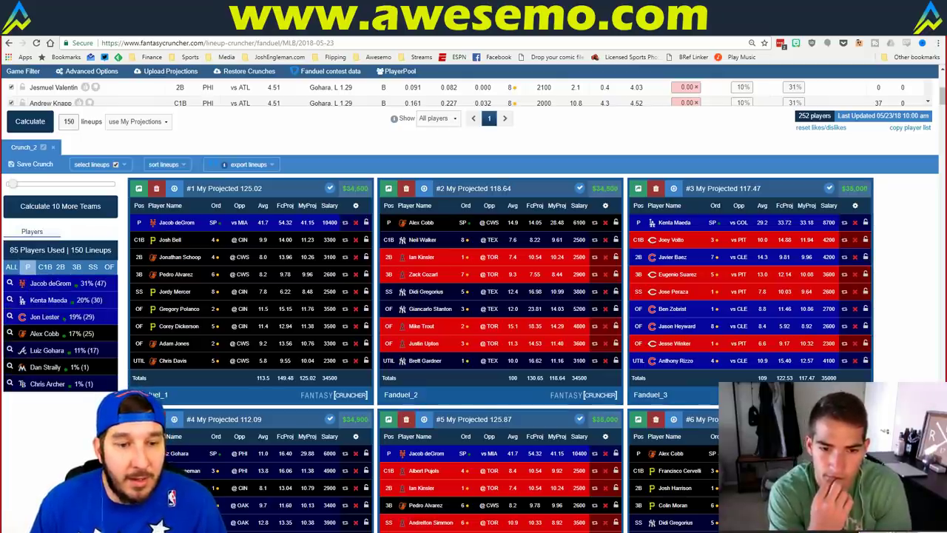
- Filter the FanDuel lineups by Jacob deGrom and sort them by My Projected
{"action": "left_click", "coordinate": [9, 284]}
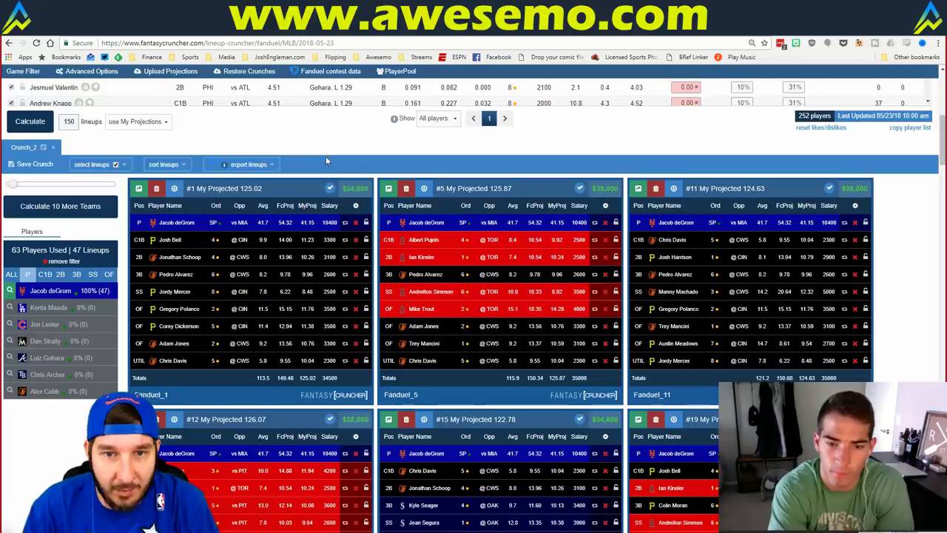
{"action": "scroll", "coordinate": [347, 139], "scroll_direction": "down", "scroll_amount": 1}
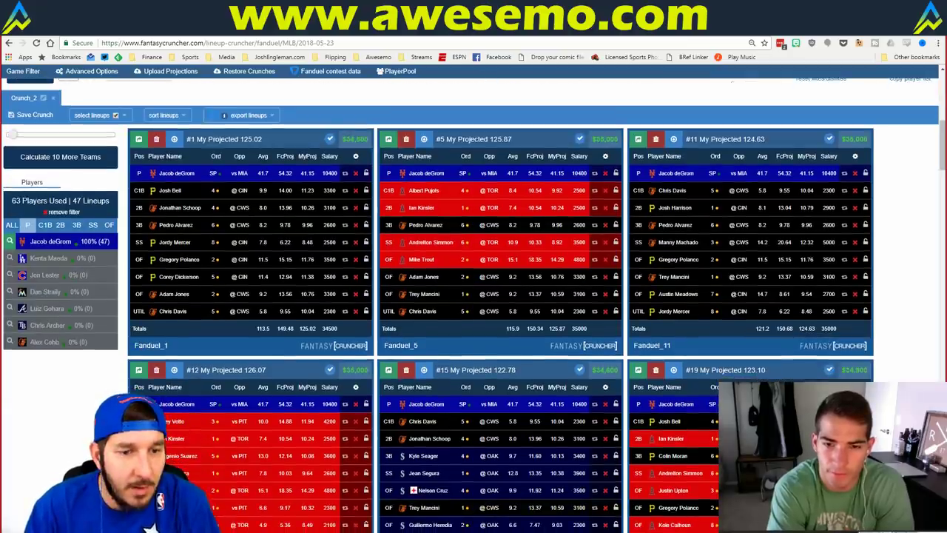
{"action": "left_click", "coordinate": [165, 114]}
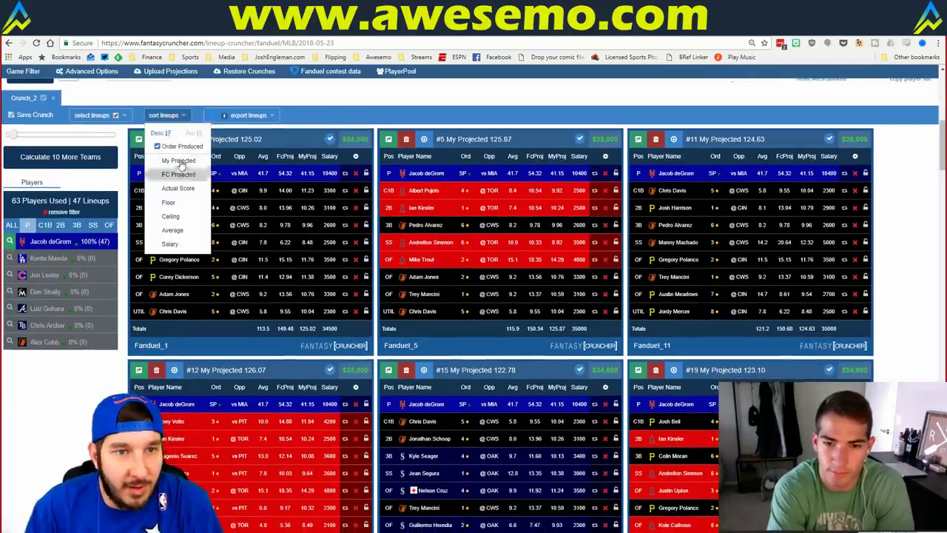
{"action": "left_click", "coordinate": [343, 106]}
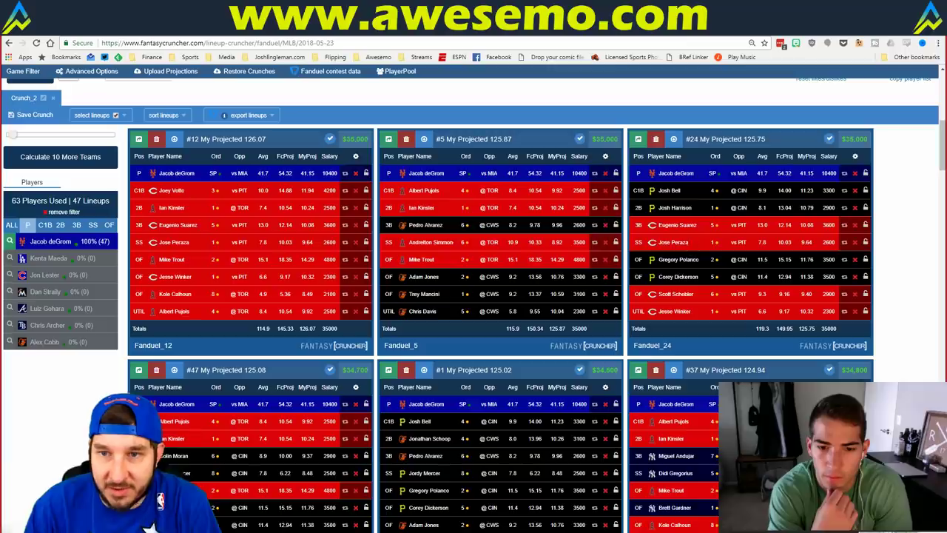
- Examine the hitter combinations and projected totals in the sorted Jacob deGrom FanDuel lineups
{"action": "scroll", "coordinate": [768, 214], "scroll_direction": "down", "scroll_amount": 1}
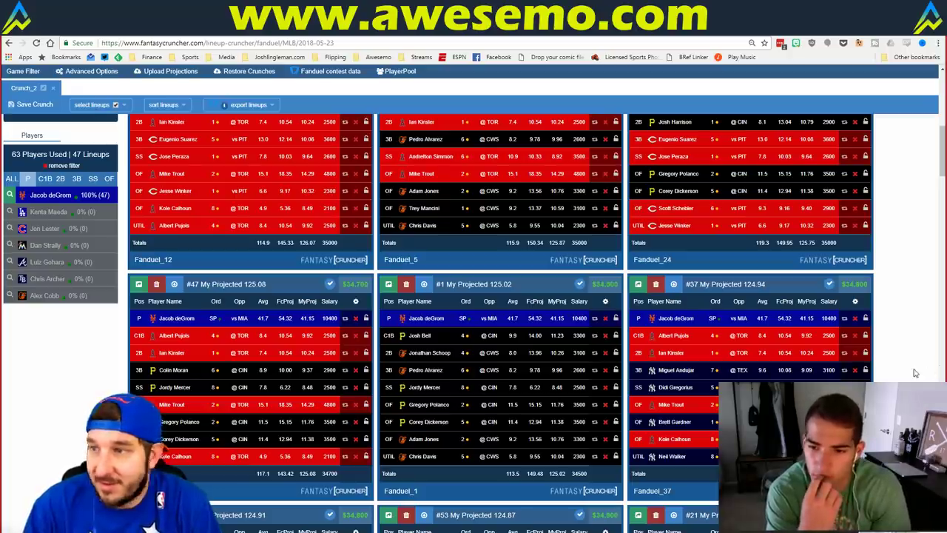
{"action": "scroll", "coordinate": [899, 372], "scroll_direction": "down", "scroll_amount": 3}
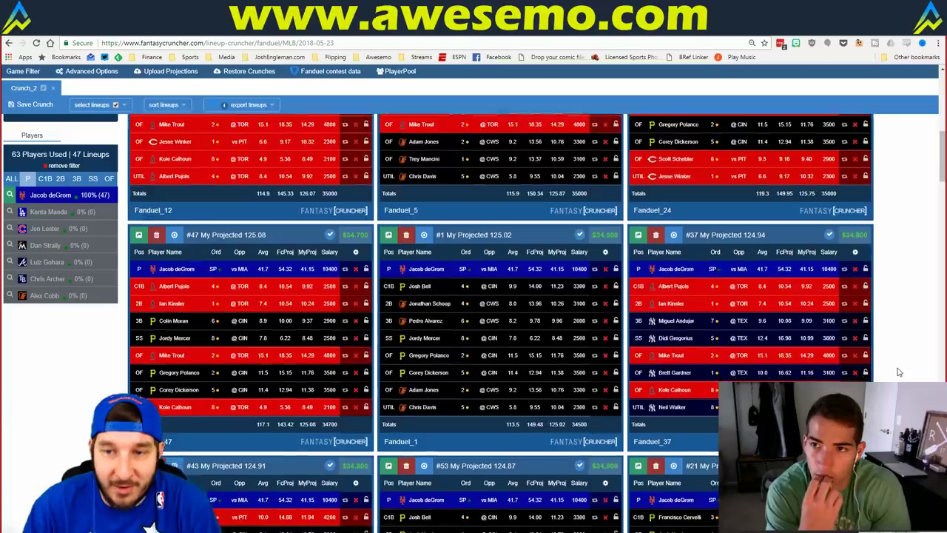
{"action": "scroll", "coordinate": [899, 372], "scroll_direction": "up", "scroll_amount": 1}
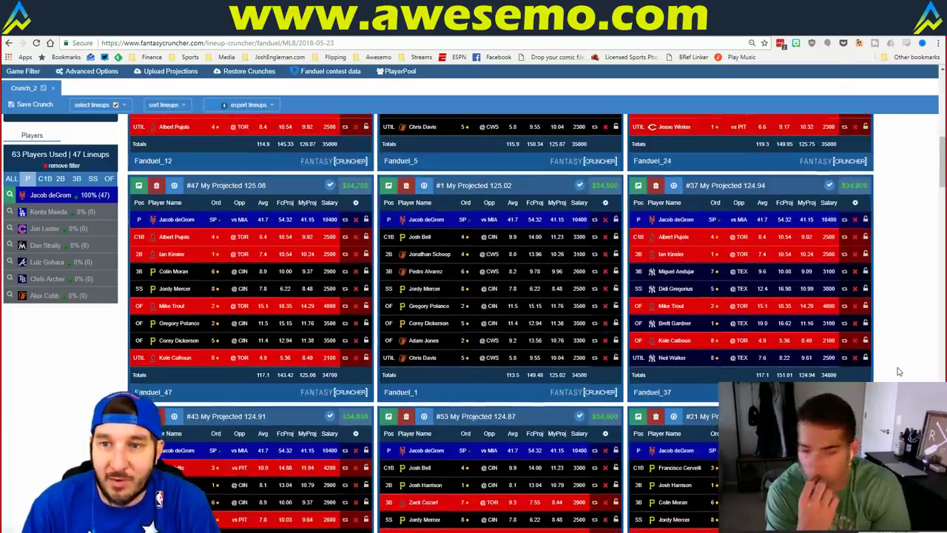
{"action": "scroll", "coordinate": [899, 372], "scroll_direction": "down", "scroll_amount": 1}
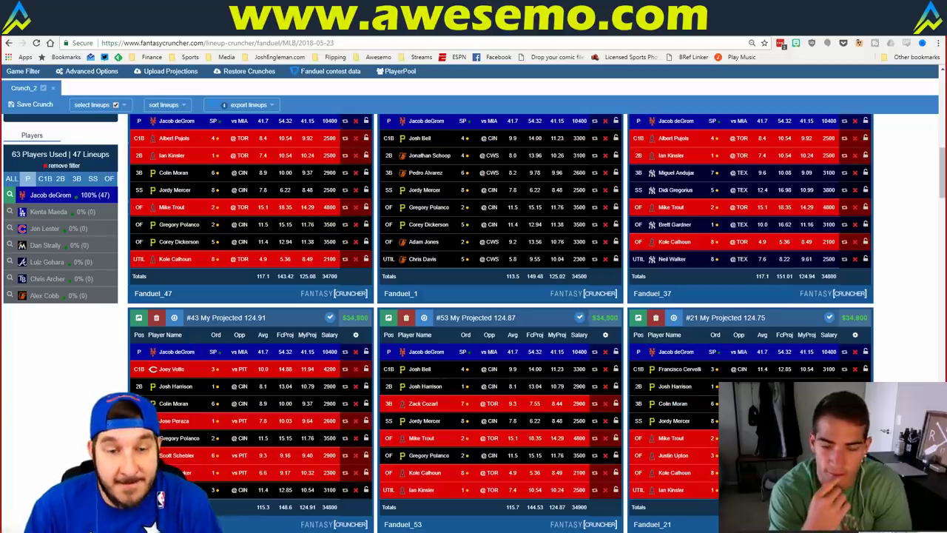
{"action": "scroll", "coordinate": [54, 225], "scroll_direction": "up", "scroll_amount": 2}
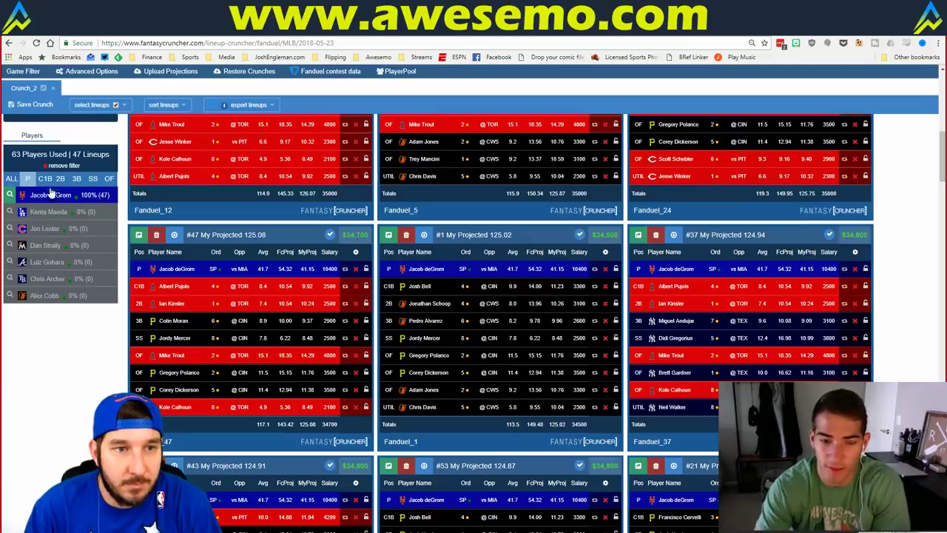
{"action": "scroll", "coordinate": [336, 284], "scroll_direction": "up", "scroll_amount": 3}
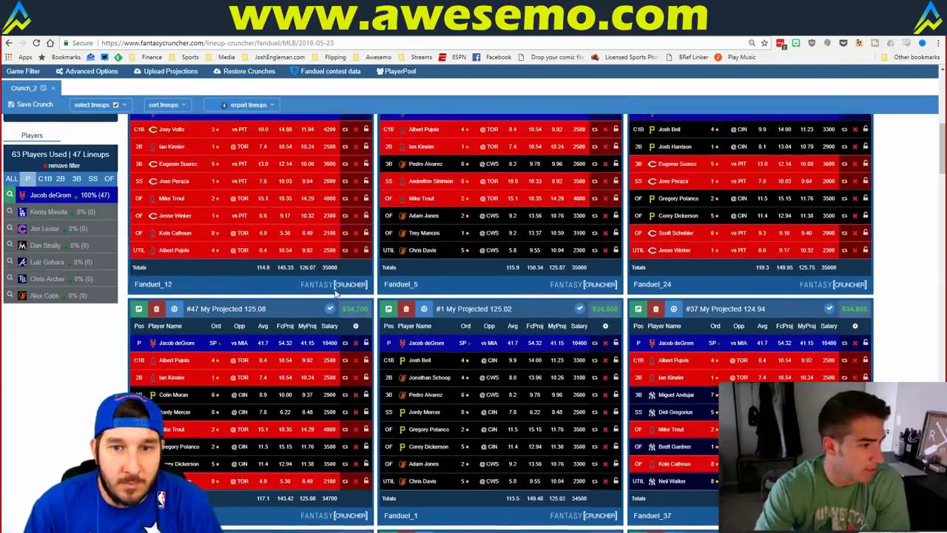
{"action": "scroll", "coordinate": [438, 360], "scroll_direction": "down", "scroll_amount": 10}
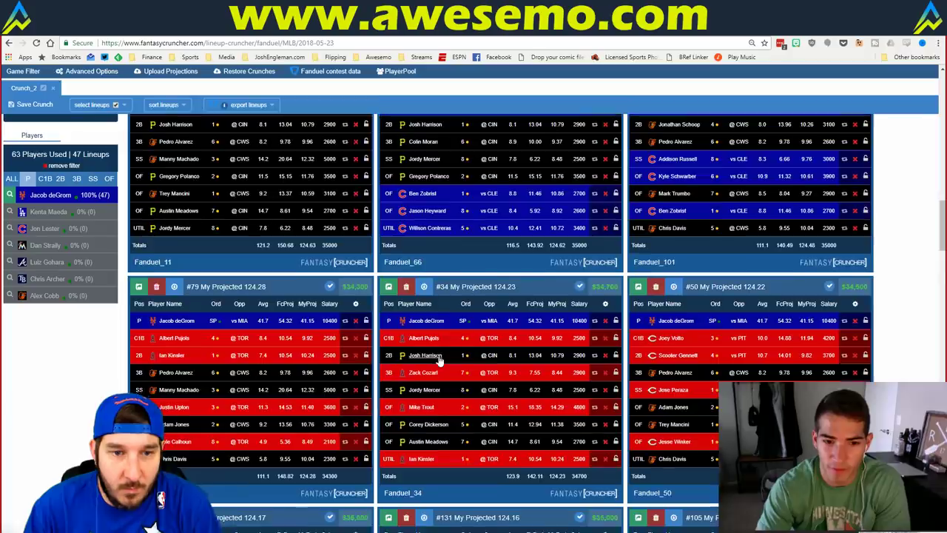
{"action": "scroll", "coordinate": [438, 357], "scroll_direction": "down", "scroll_amount": 10}
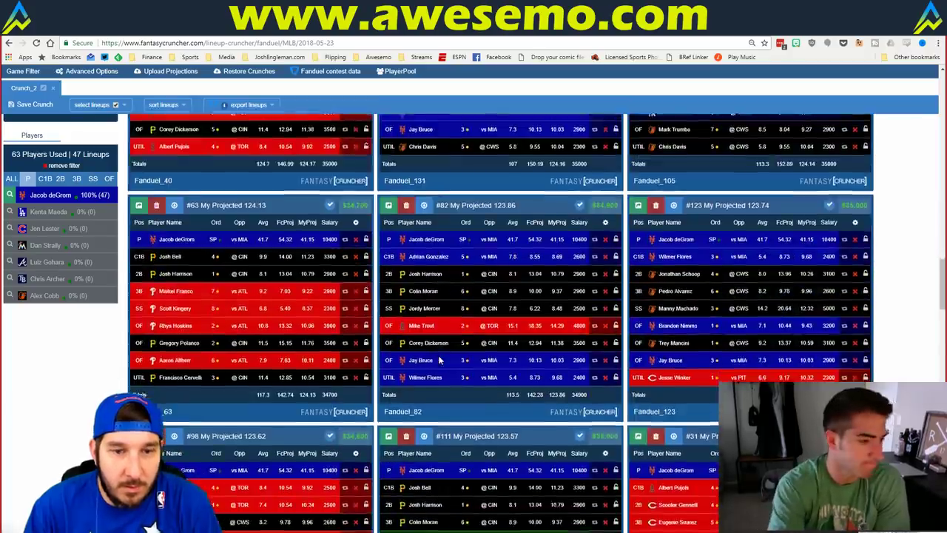
{"action": "scroll", "coordinate": [438, 355], "scroll_direction": "up", "scroll_amount": 15}
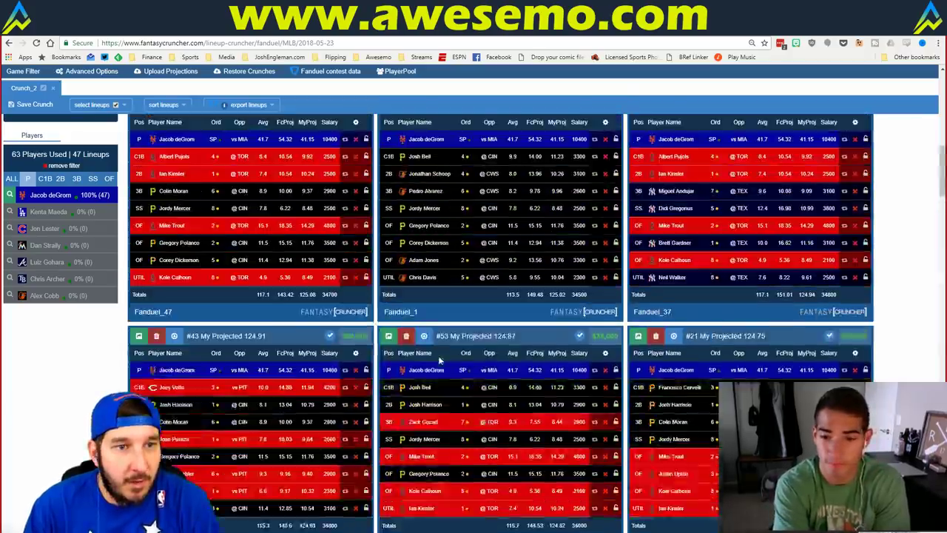
- Review the remaining Jacob deGrom FanDuel lineups down the sorted list, and remove the pitcher filter
{"action": "scroll", "coordinate": [244, 296], "scroll_direction": "up", "scroll_amount": 2}
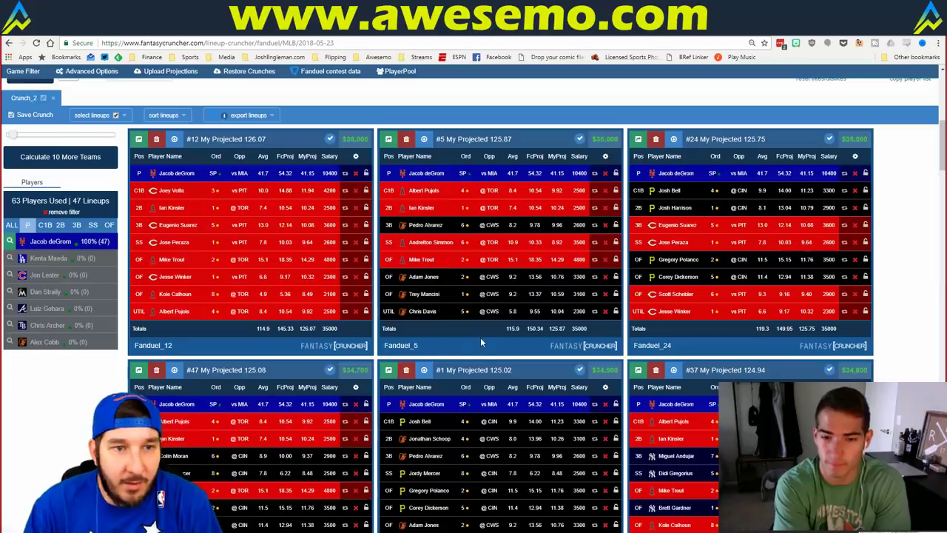
{"action": "scroll", "coordinate": [480, 337], "scroll_direction": "down", "scroll_amount": 10}
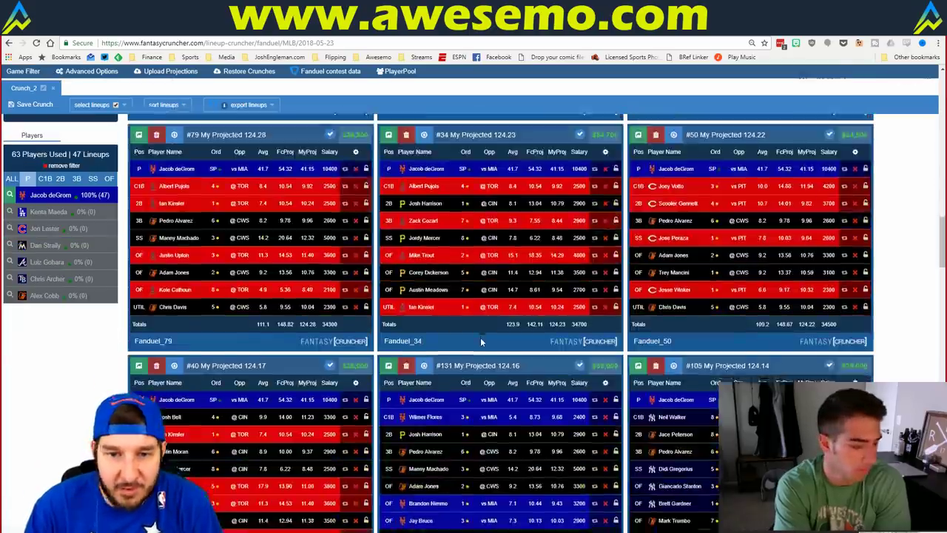
{"action": "scroll", "coordinate": [480, 337], "scroll_direction": "down", "scroll_amount": 10}
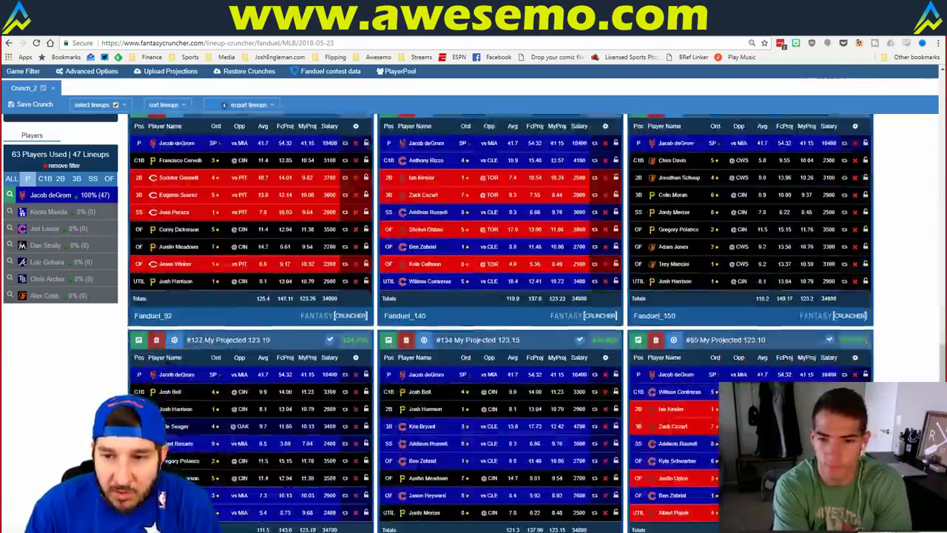
{"action": "scroll", "coordinate": [481, 337], "scroll_direction": "up", "scroll_amount": 8}
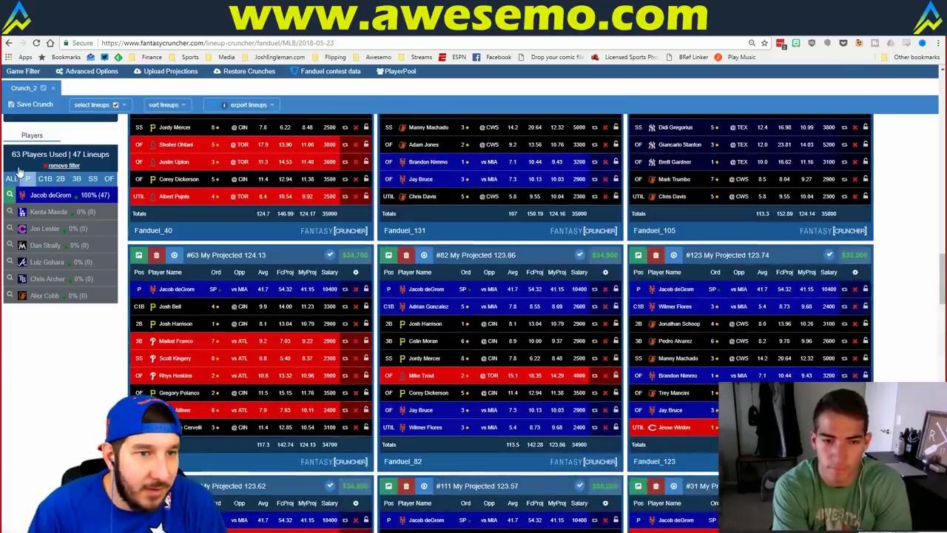
{"action": "left_click", "coordinate": [63, 165]}
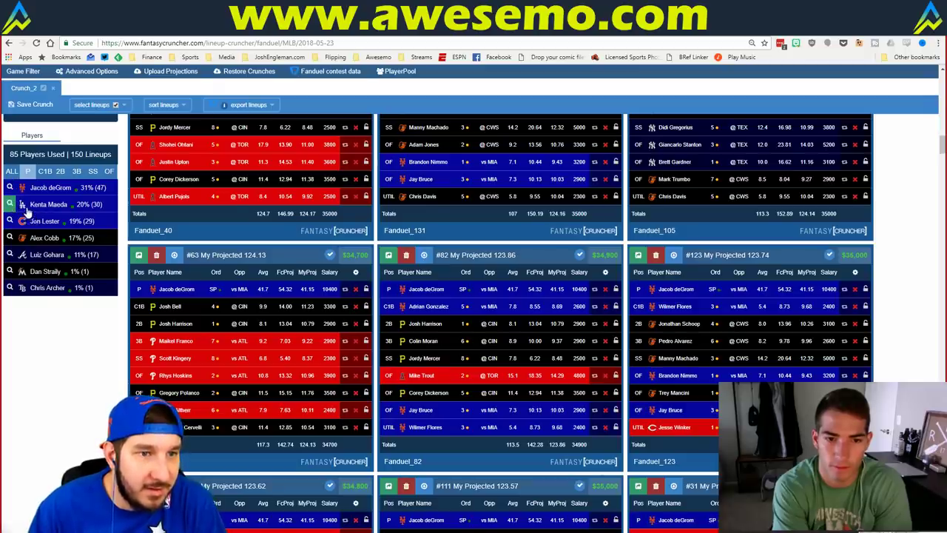
{"action": "left_click", "coordinate": [25, 210]}
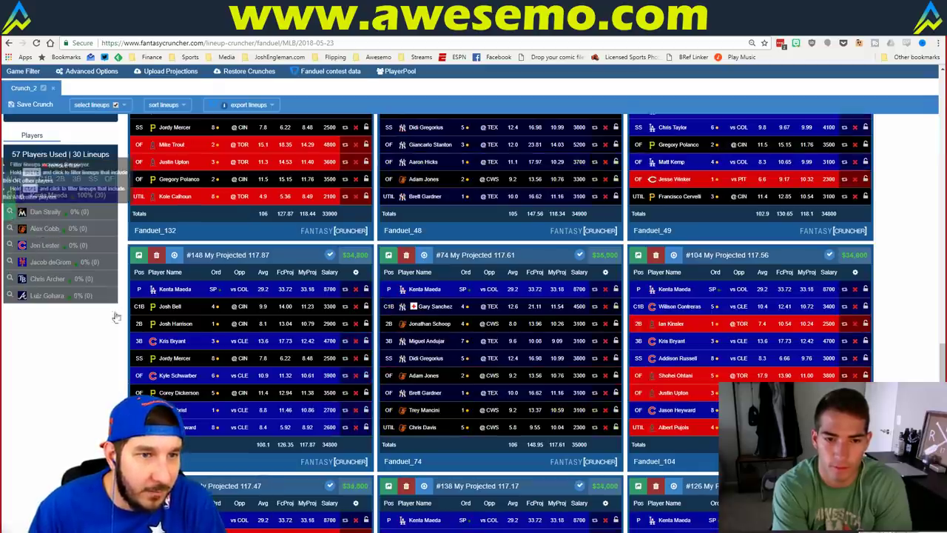
{"action": "left_click", "coordinate": [26, 212]}
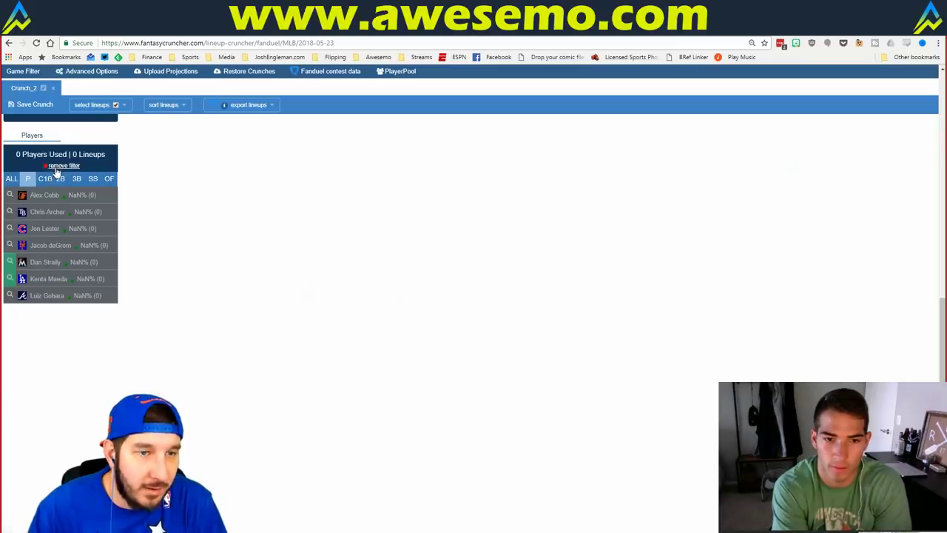
{"action": "left_click", "coordinate": [12, 207]}
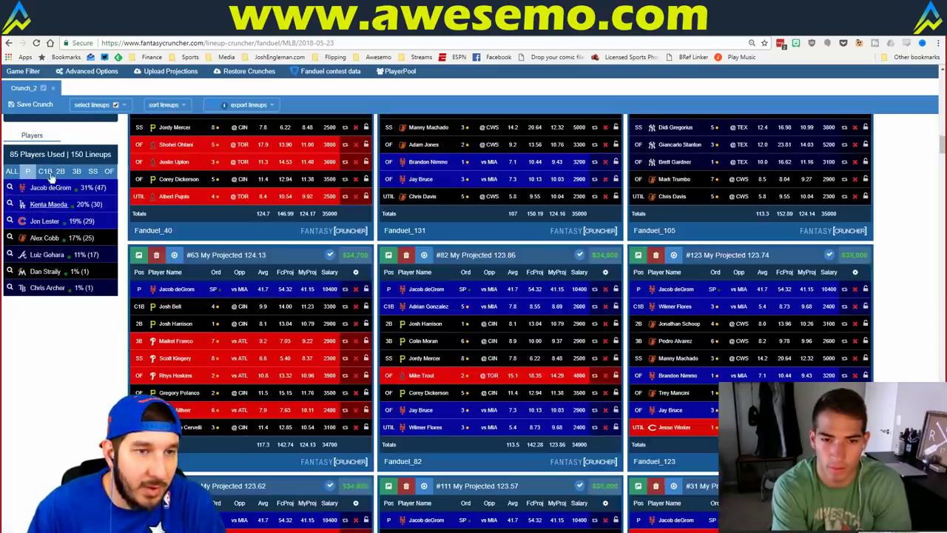
- Filter the FanDuel lineups to those using any of Maeda, Lester, Cobb, Gohara, Straily or Archer, leaving out Jacob deGrom
{"action": "left_click", "coordinate": [9, 188]}
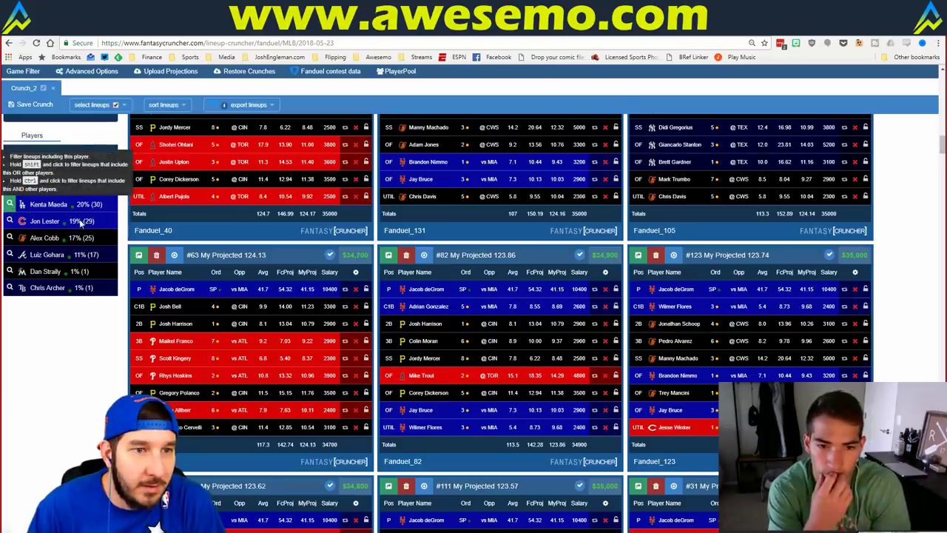
{"action": "left_click", "coordinate": [10, 205]}
{"action": "left_click", "coordinate": [10, 213]}
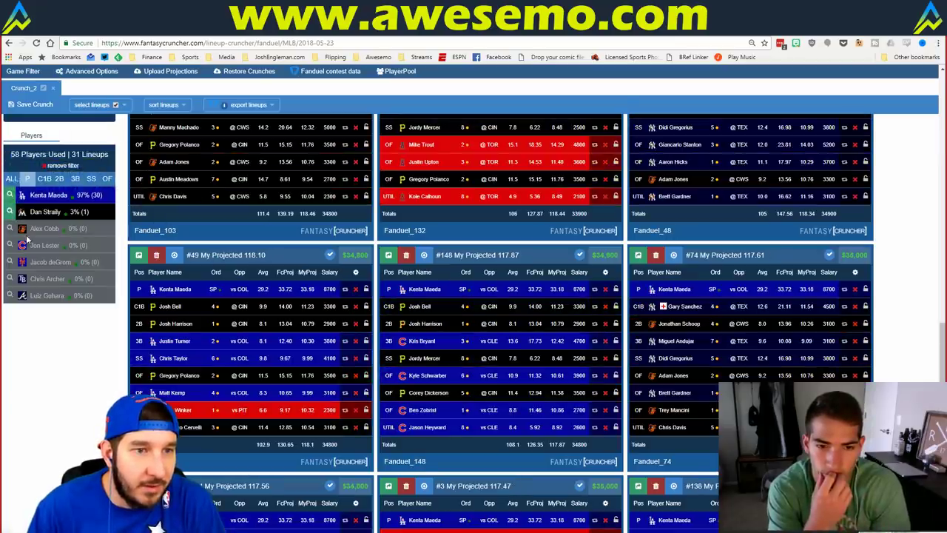
{"action": "left_click", "coordinate": [10, 228]}
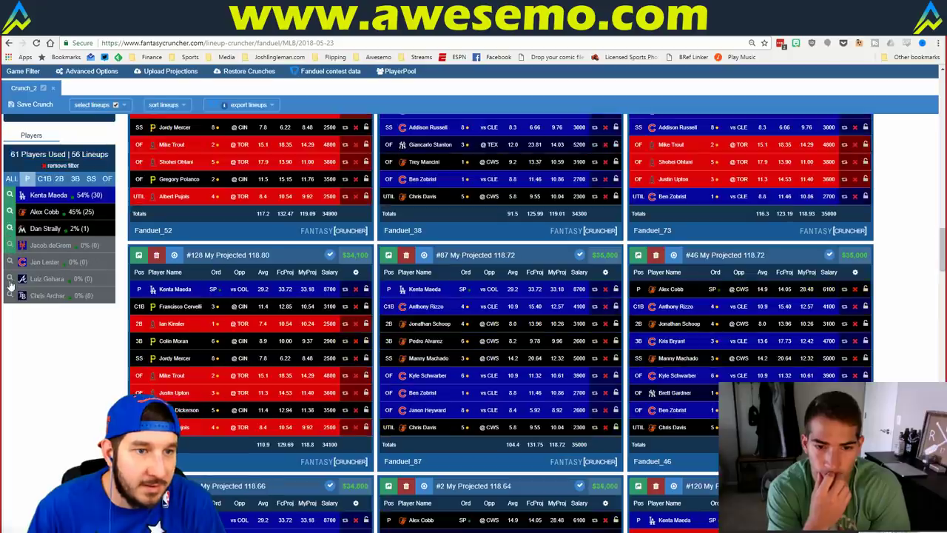
{"action": "left_click", "coordinate": [9, 245]}
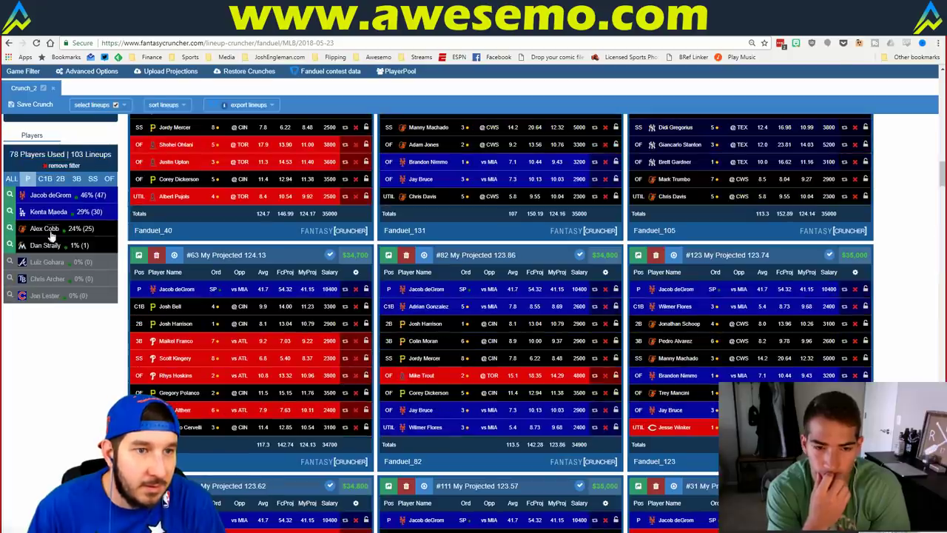
{"action": "left_click", "coordinate": [11, 196]}
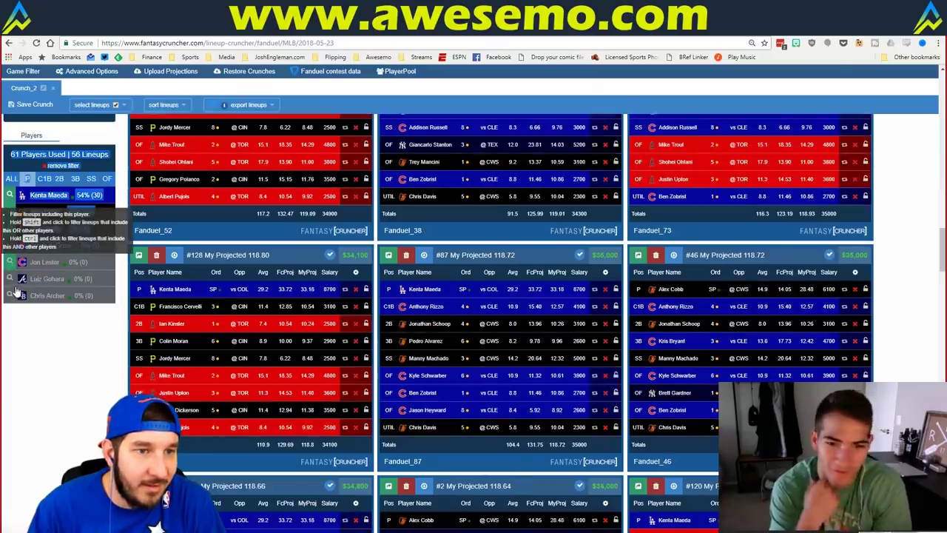
{"action": "left_click", "coordinate": [16, 291]}
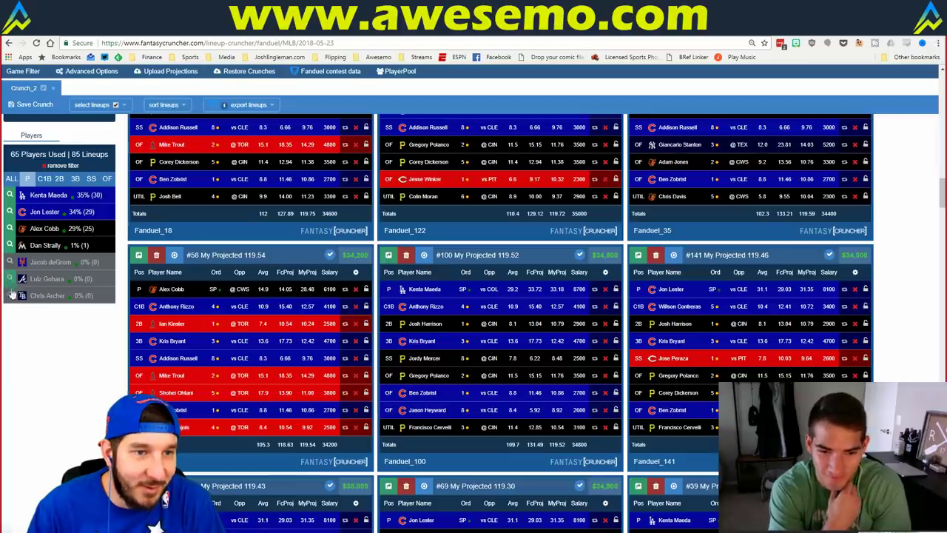
{"action": "left_click", "coordinate": [12, 295]}
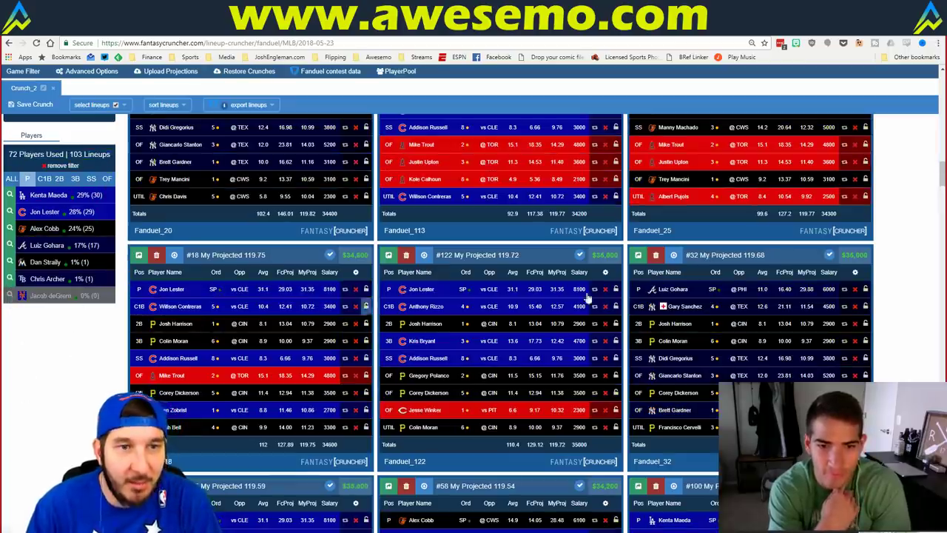
- Examine the hitter stacks, salaries and projected totals in the FanDuel lineups built without Jacob deGrom
{"action": "scroll", "coordinate": [588, 298], "scroll_direction": "up", "scroll_amount": 5}
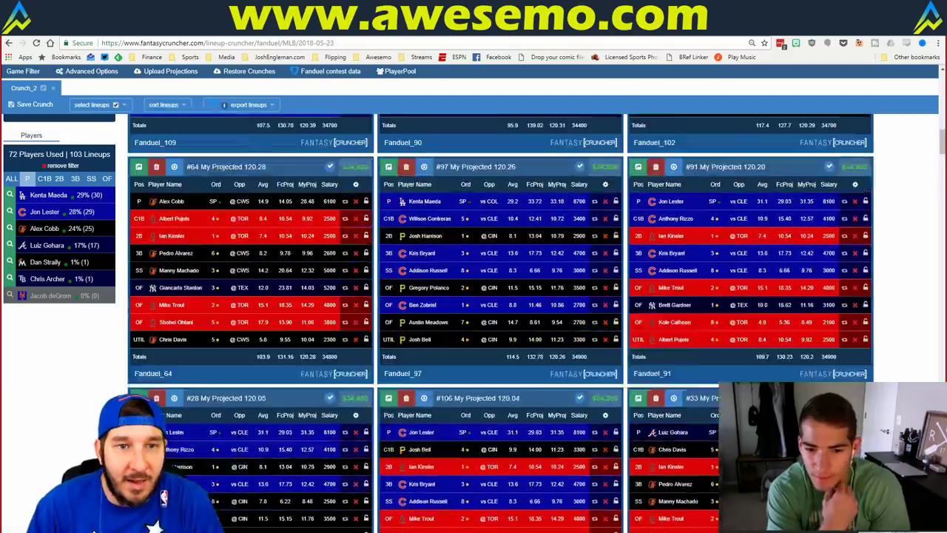
{"action": "scroll", "coordinate": [471, 281], "scroll_direction": "up", "scroll_amount": 10}
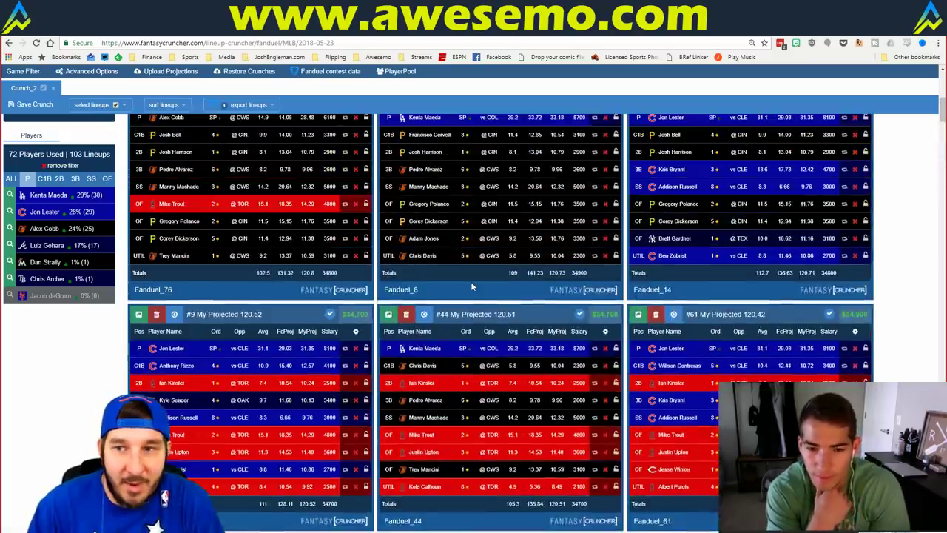
{"action": "scroll", "coordinate": [471, 281], "scroll_direction": "up", "scroll_amount": 10}
{"action": "scroll", "coordinate": [426, 324], "scroll_direction": "up", "scroll_amount": 5}
{"action": "scroll", "coordinate": [384, 415], "scroll_direction": "down", "scroll_amount": 2}
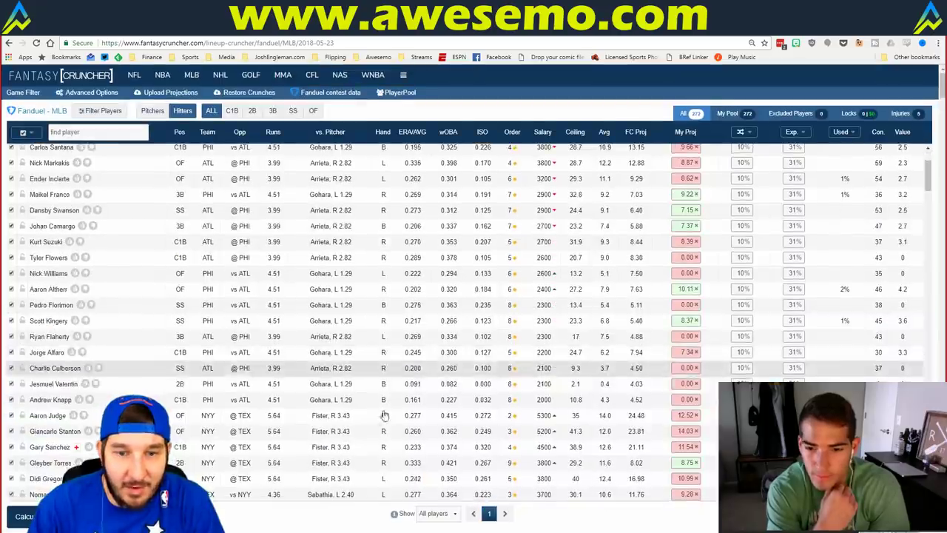
{"action": "scroll", "coordinate": [384, 416], "scroll_direction": "down", "scroll_amount": 5}
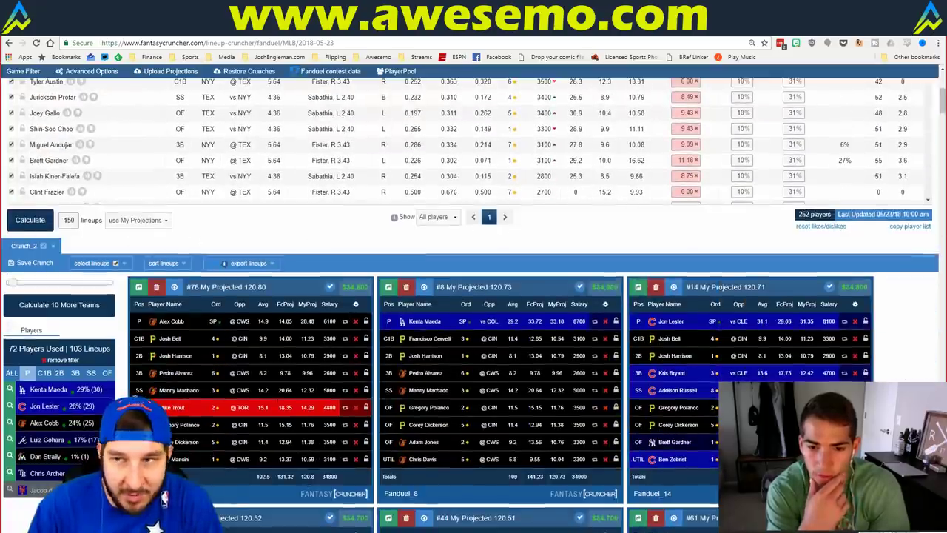
{"action": "scroll", "coordinate": [939, 188], "scroll_direction": "down", "scroll_amount": 1}
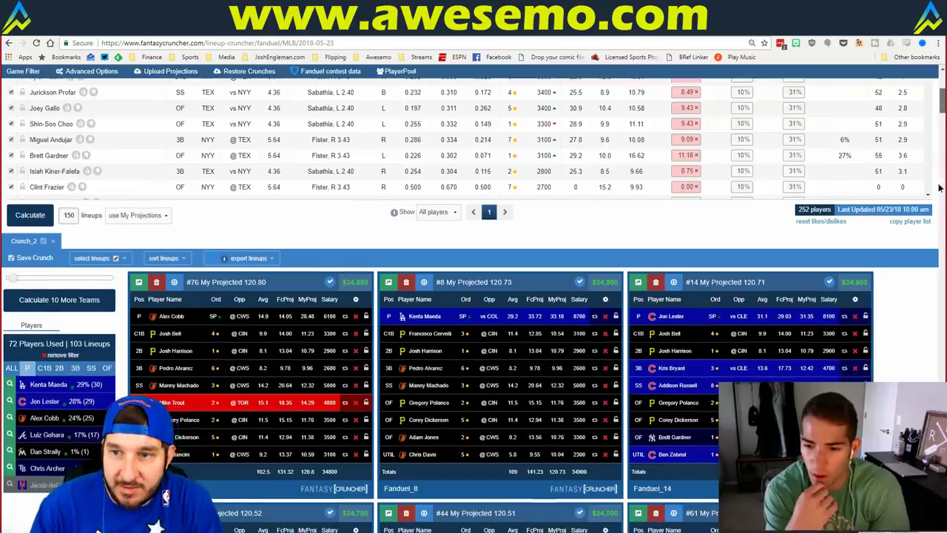
{"action": "left_click_drag", "start_coordinate": [938, 187], "coordinate": [937, 329]}
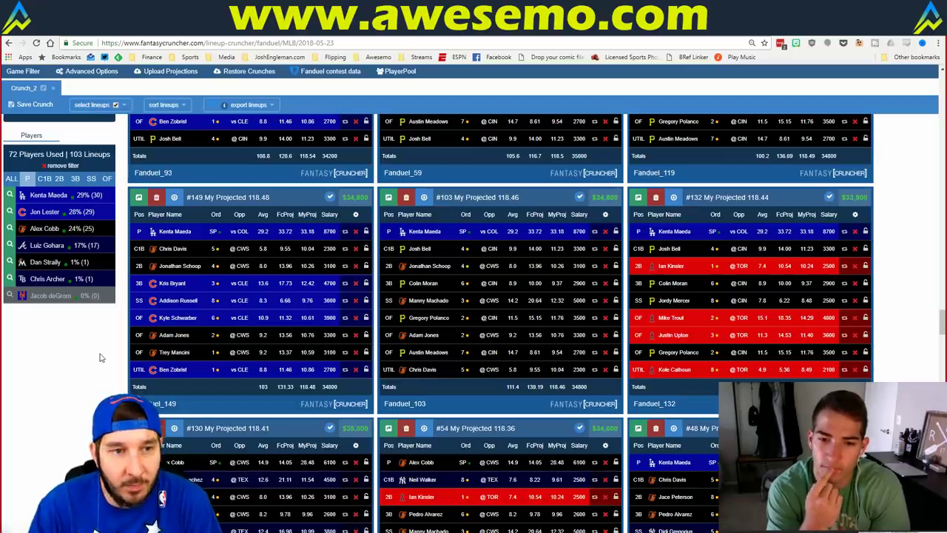
{"action": "scroll", "coordinate": [74, 357], "scroll_direction": "down", "scroll_amount": 4}
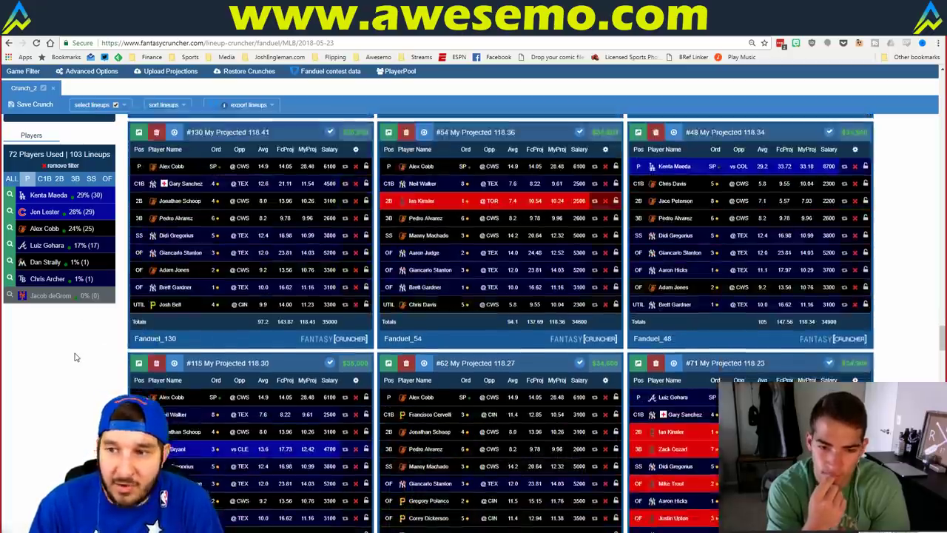
{"action": "scroll", "coordinate": [74, 357], "scroll_direction": "down", "scroll_amount": 4}
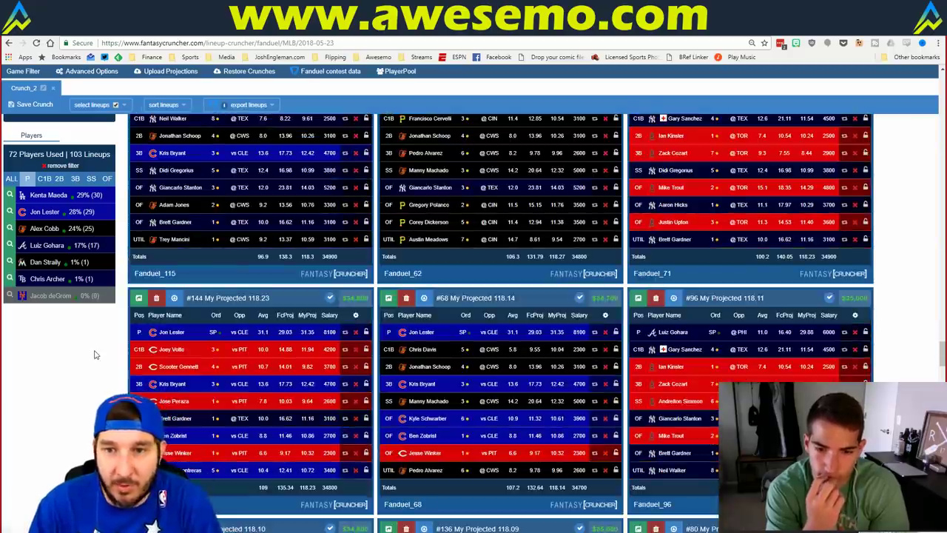
{"action": "scroll", "coordinate": [94, 354], "scroll_direction": "up", "scroll_amount": 1}
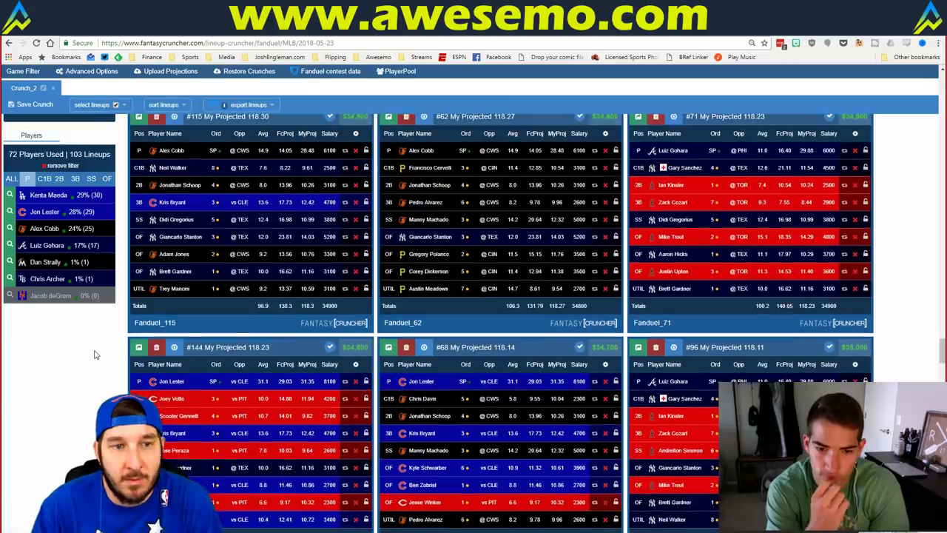
{"action": "scroll", "coordinate": [94, 354], "scroll_direction": "up", "scroll_amount": 1}
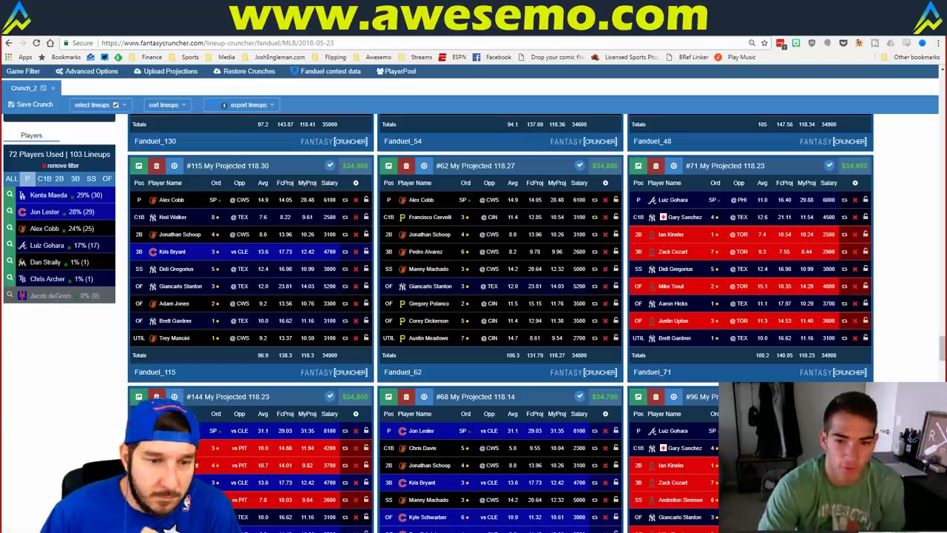
- Switch to the Excel projections spreadsheet and view the Rockies and Dodgers matchup on the Schedule sheet
{"action": "key", "text": "alt+Tab"}
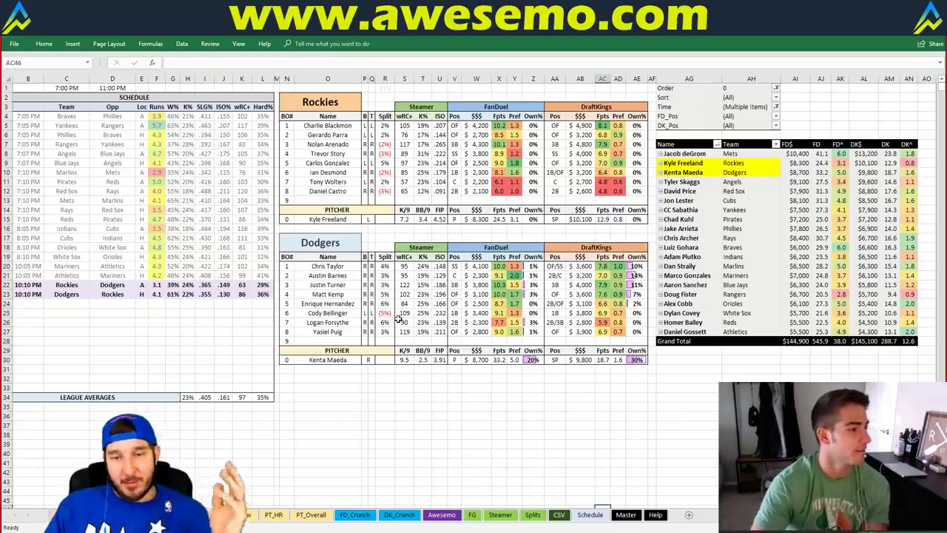
{"action": "left_click", "coordinate": [585, 359]}
{"action": "left_click", "coordinate": [580, 387]}
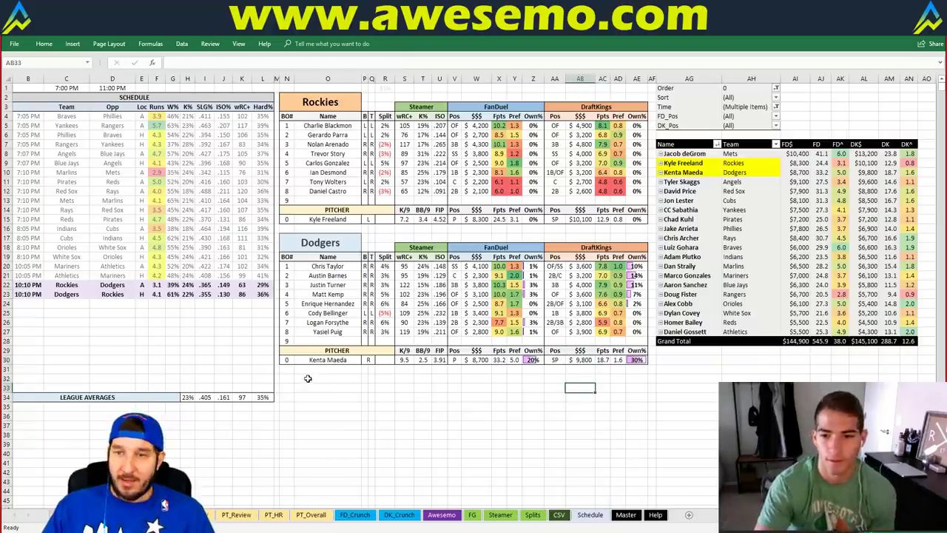